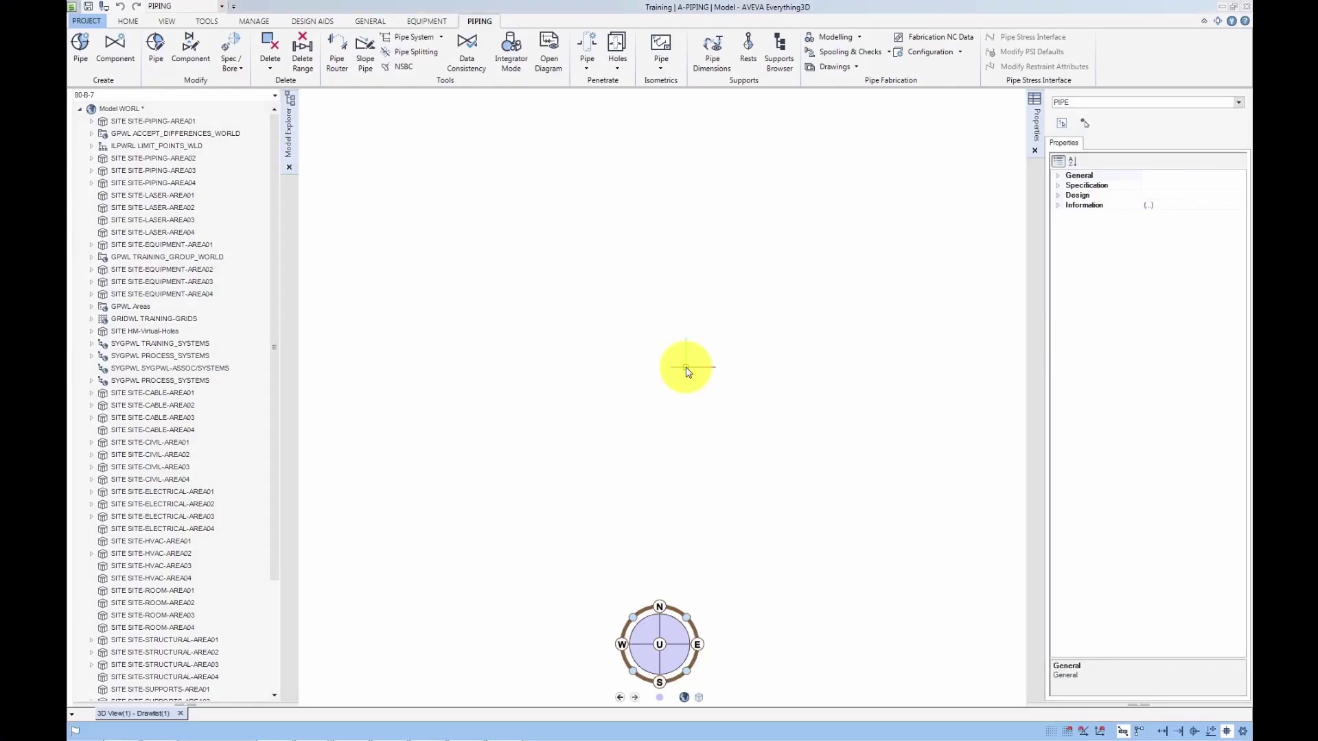
# Add pipe 150-A-57 from the piping site's zone to the 3D view.
pyautogui.click(93, 121)
pyautogui.click(103, 134)
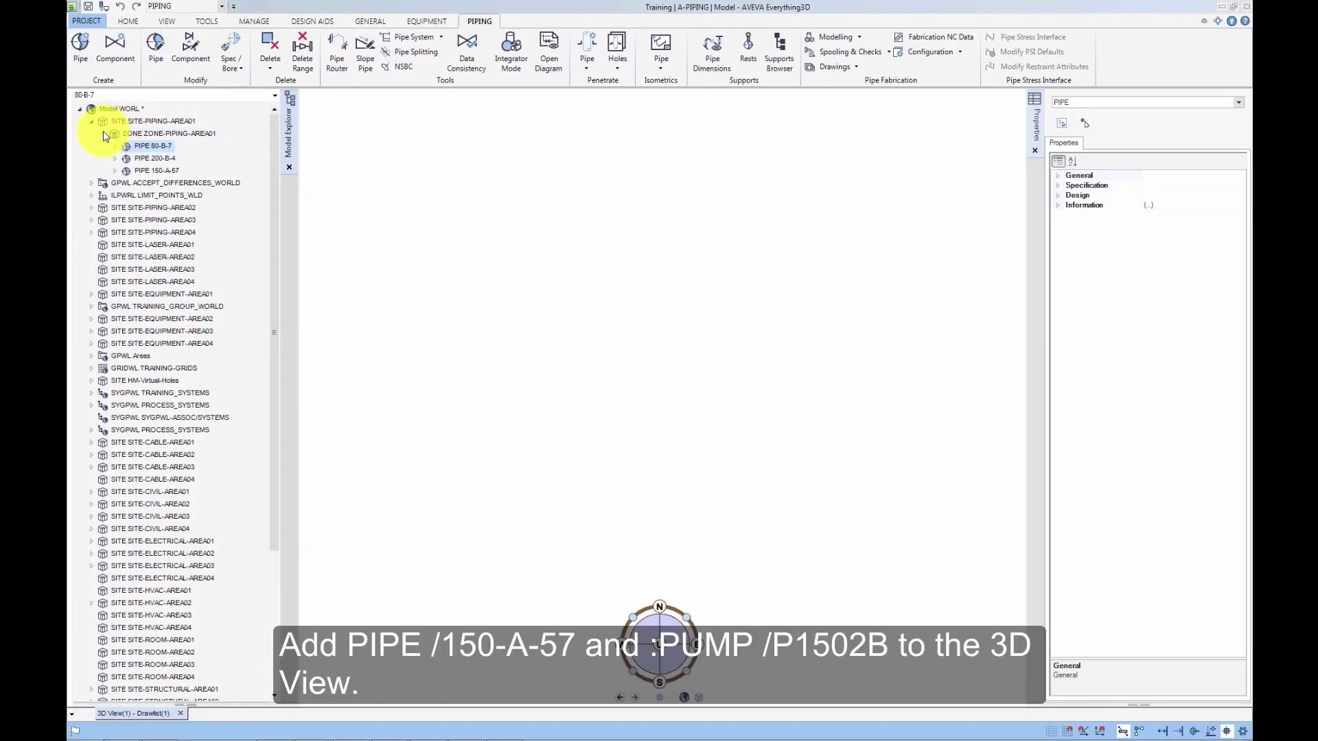
pyautogui.moveTo(146, 171); pyautogui.dragTo(695, 381)
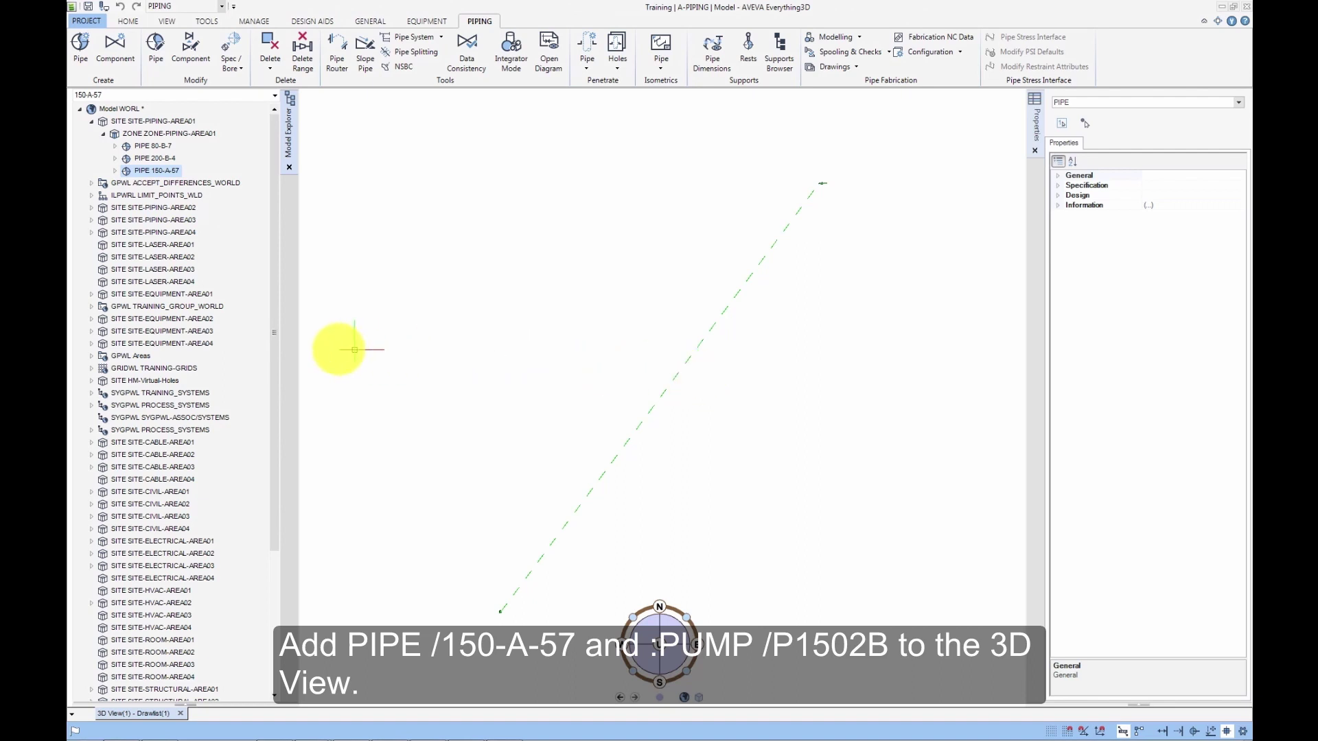
# Add pump P1502B to the 3D view, set an isometric view and zoom in on it.
pyautogui.click(91, 296)
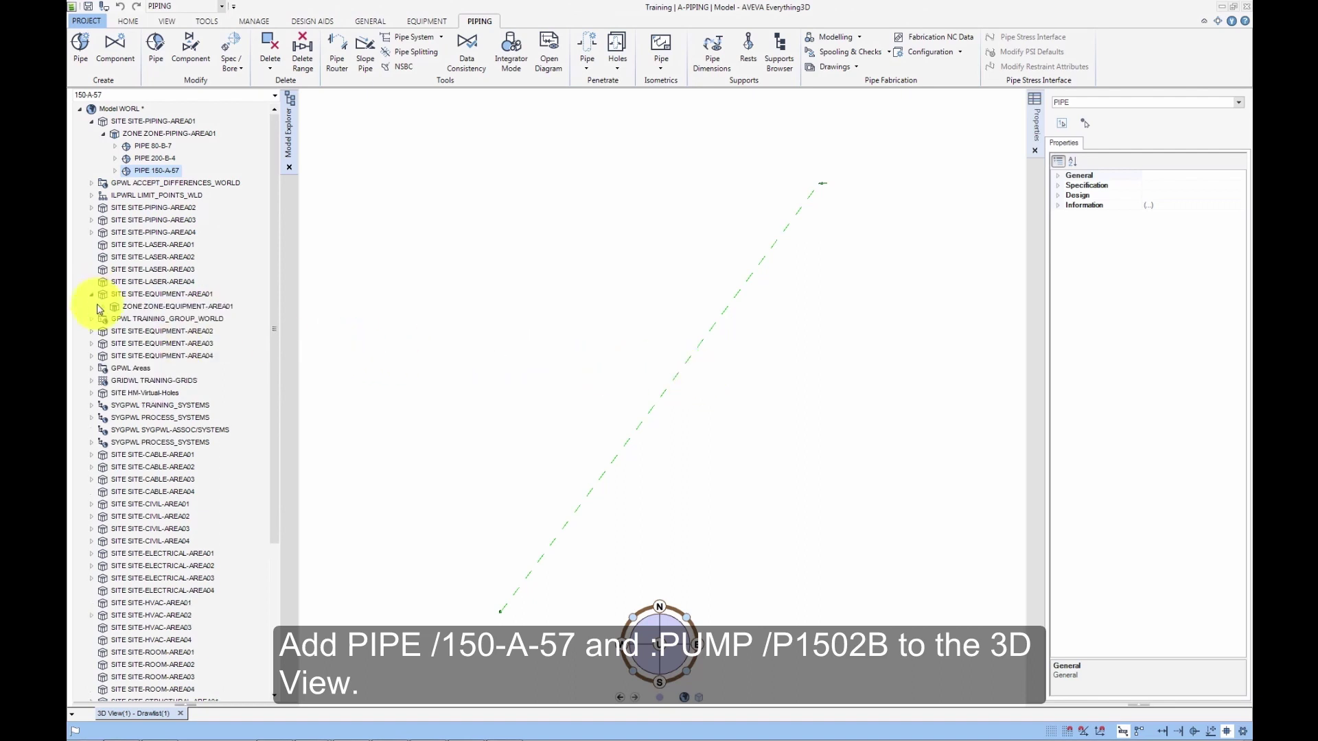
pyautogui.click(103, 306)
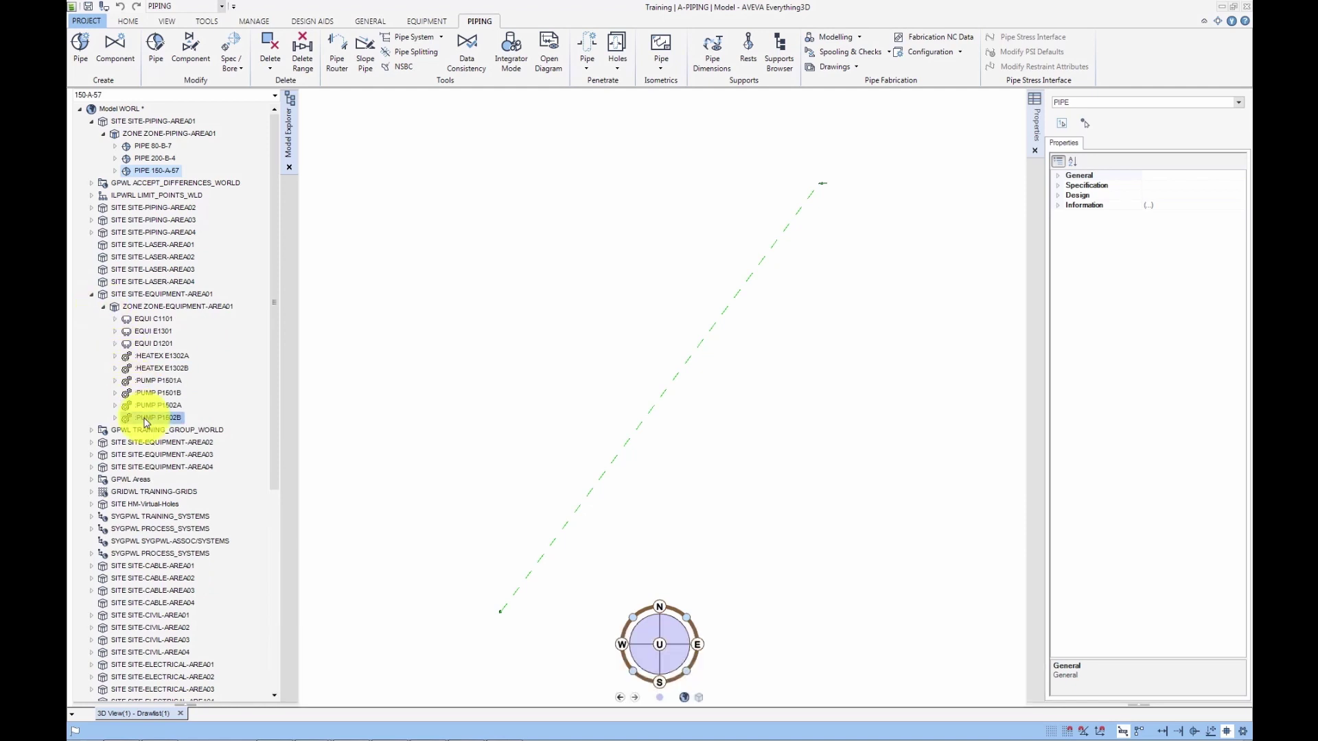
pyautogui.moveTo(175, 422); pyautogui.dragTo(494, 501)
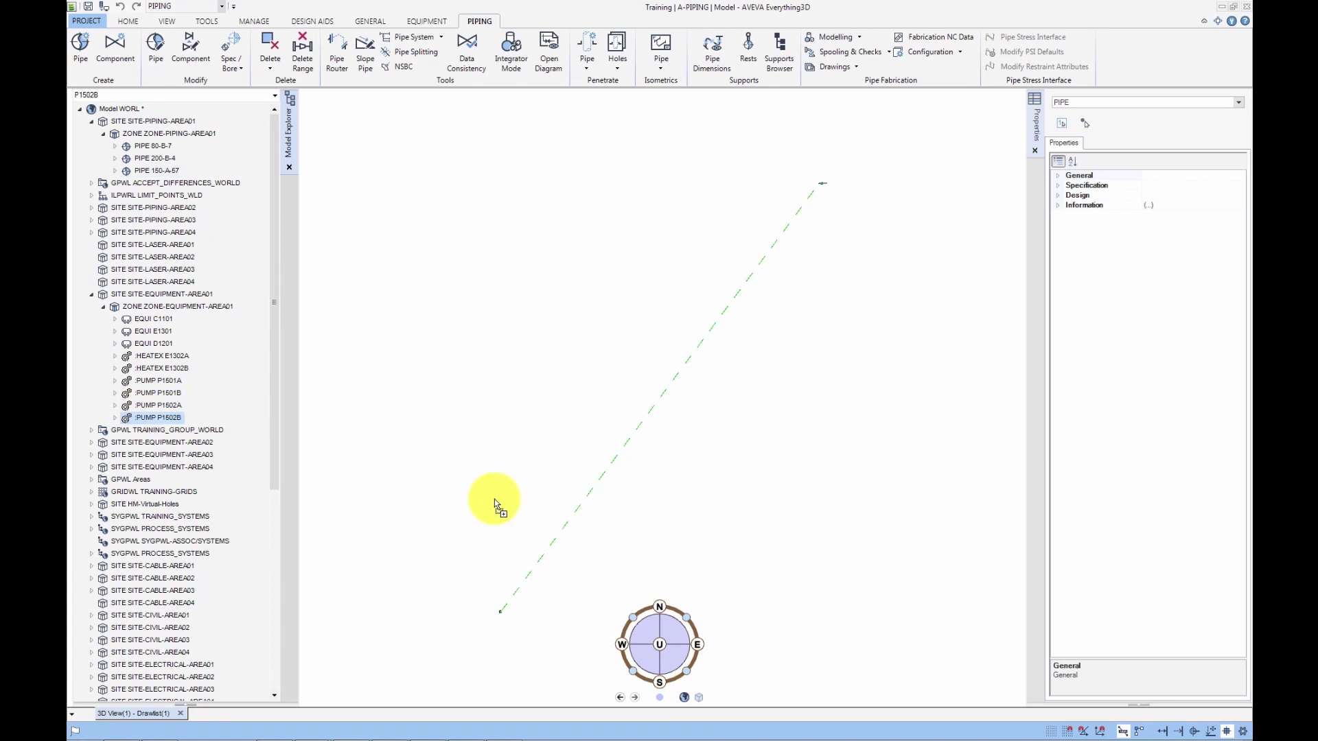
pyautogui.rightClick(548, 422)
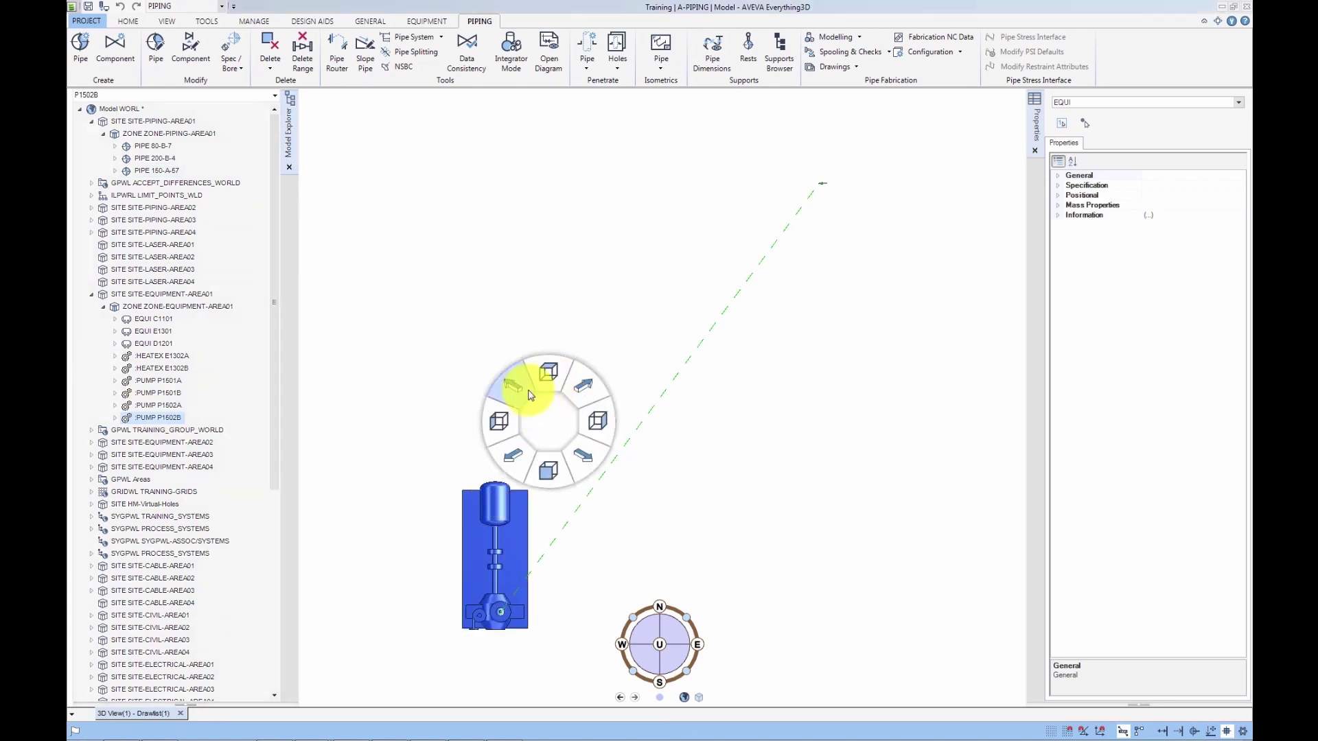
pyautogui.click(530, 394)
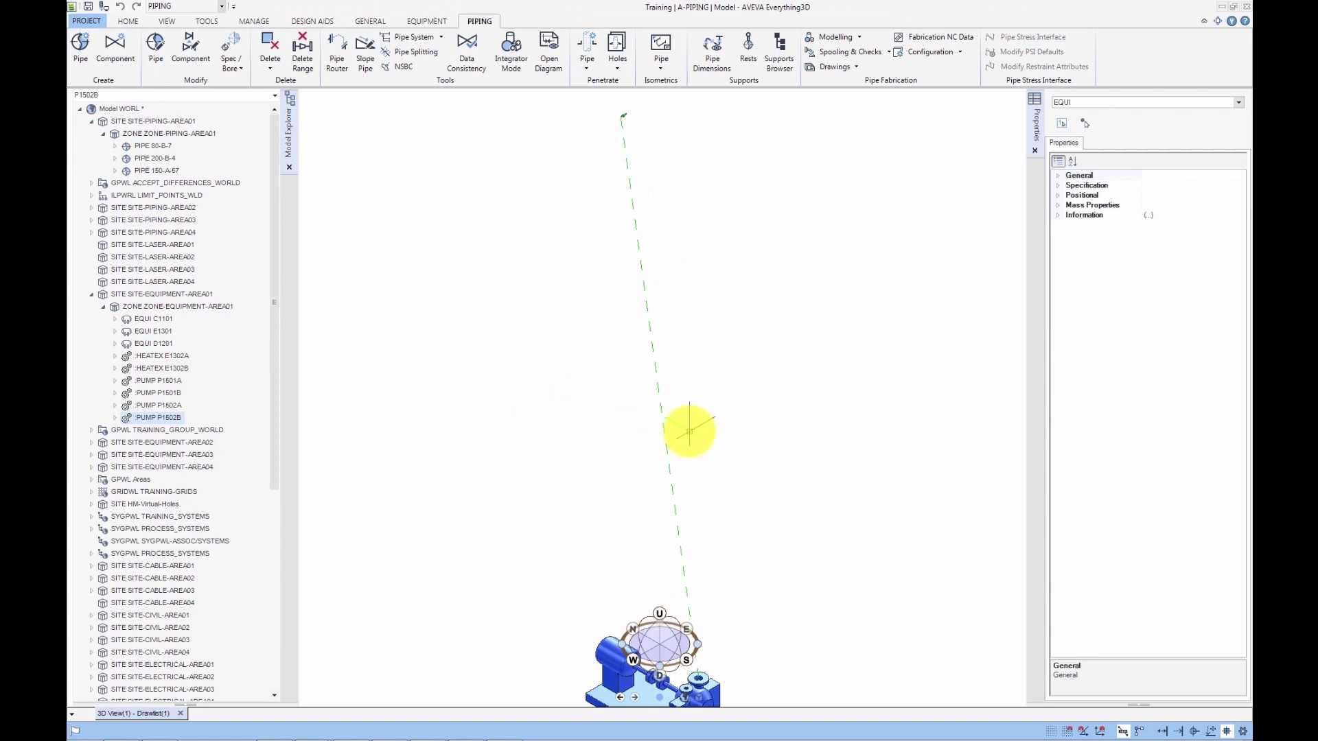
pyautogui.moveTo(689, 430); pyautogui.dragTo(663, 574)
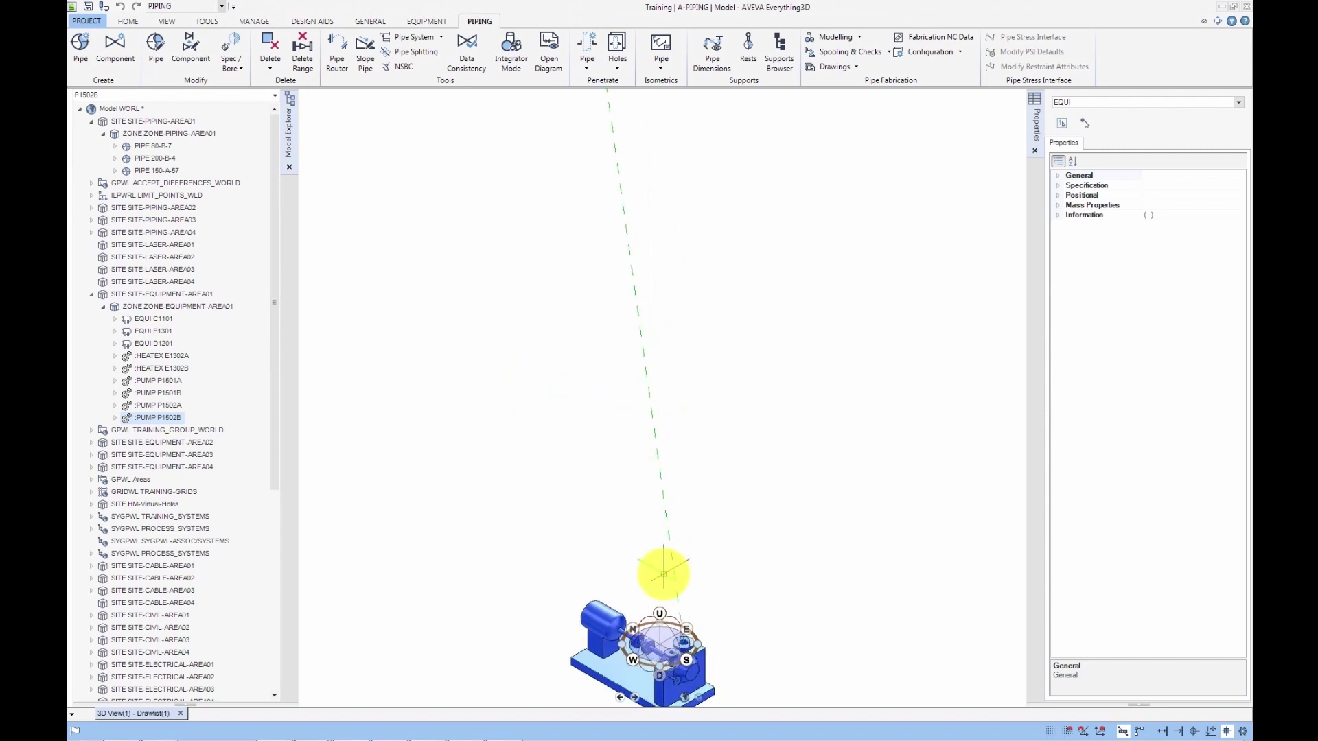
pyautogui.scroll(5, 663, 574)
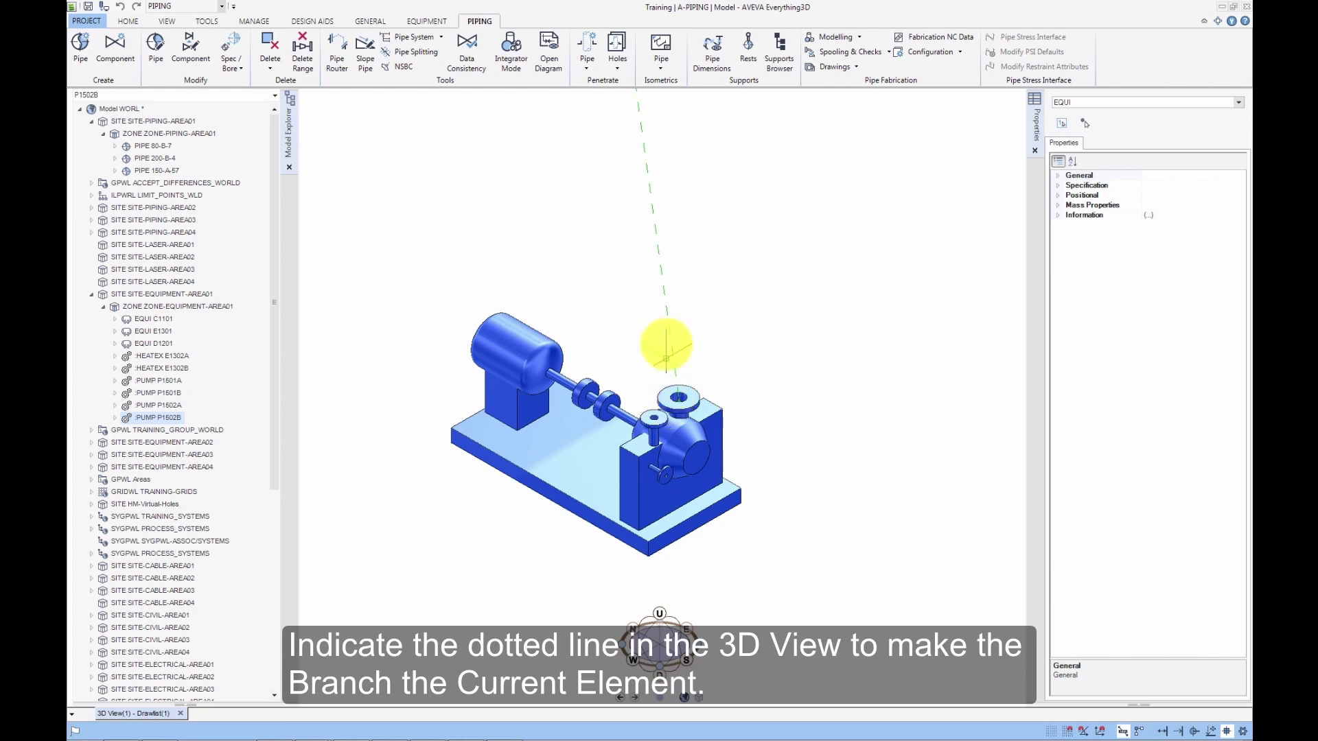
# Make branch 150-A-57/B1 current and connect a WNA #300 weld neck flange with gasket at its tail.
pyautogui.click(657, 231)
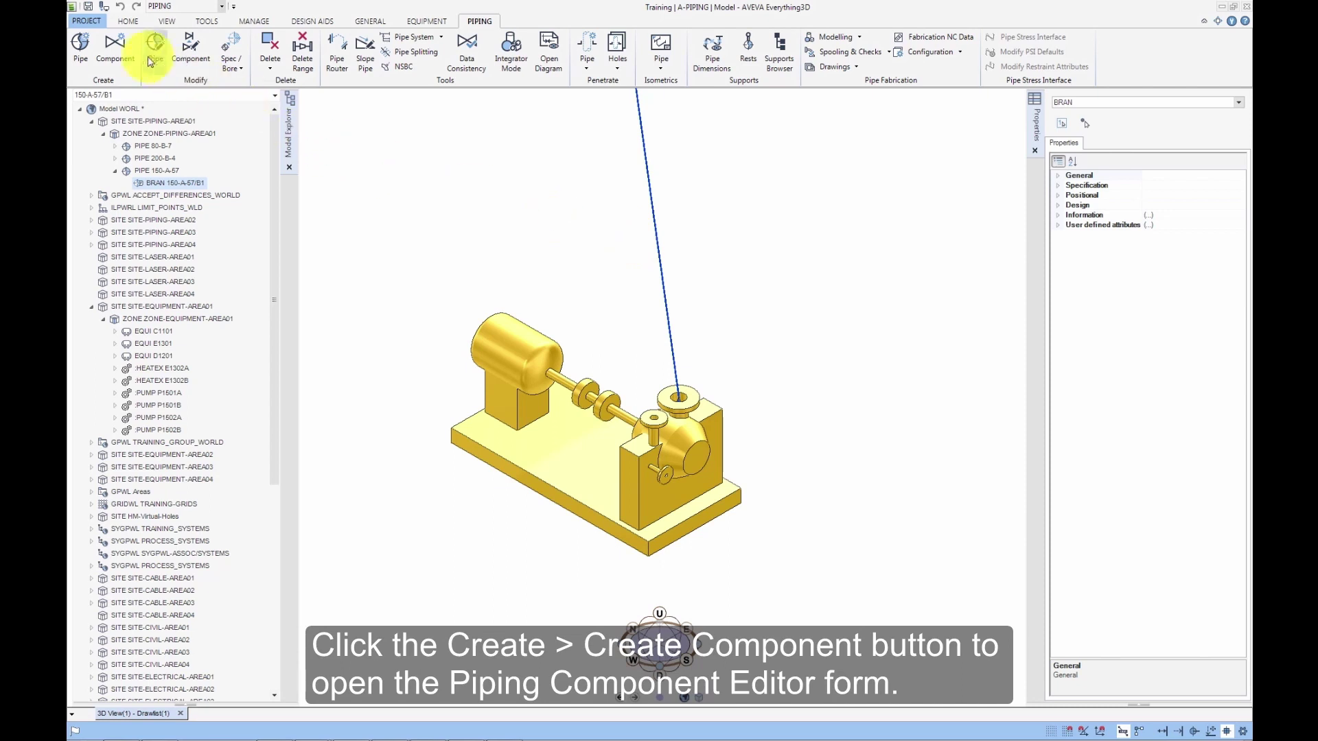
pyautogui.click(121, 52)
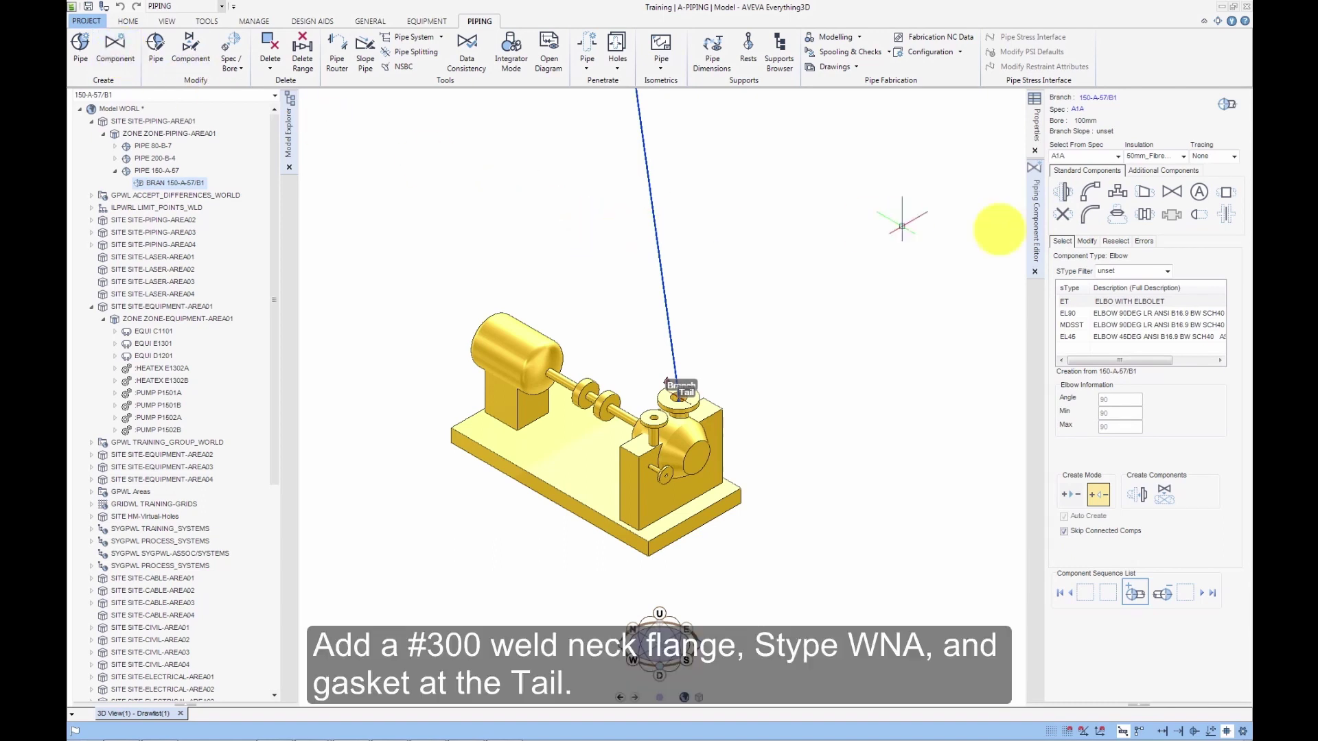
pyautogui.click(1064, 193)
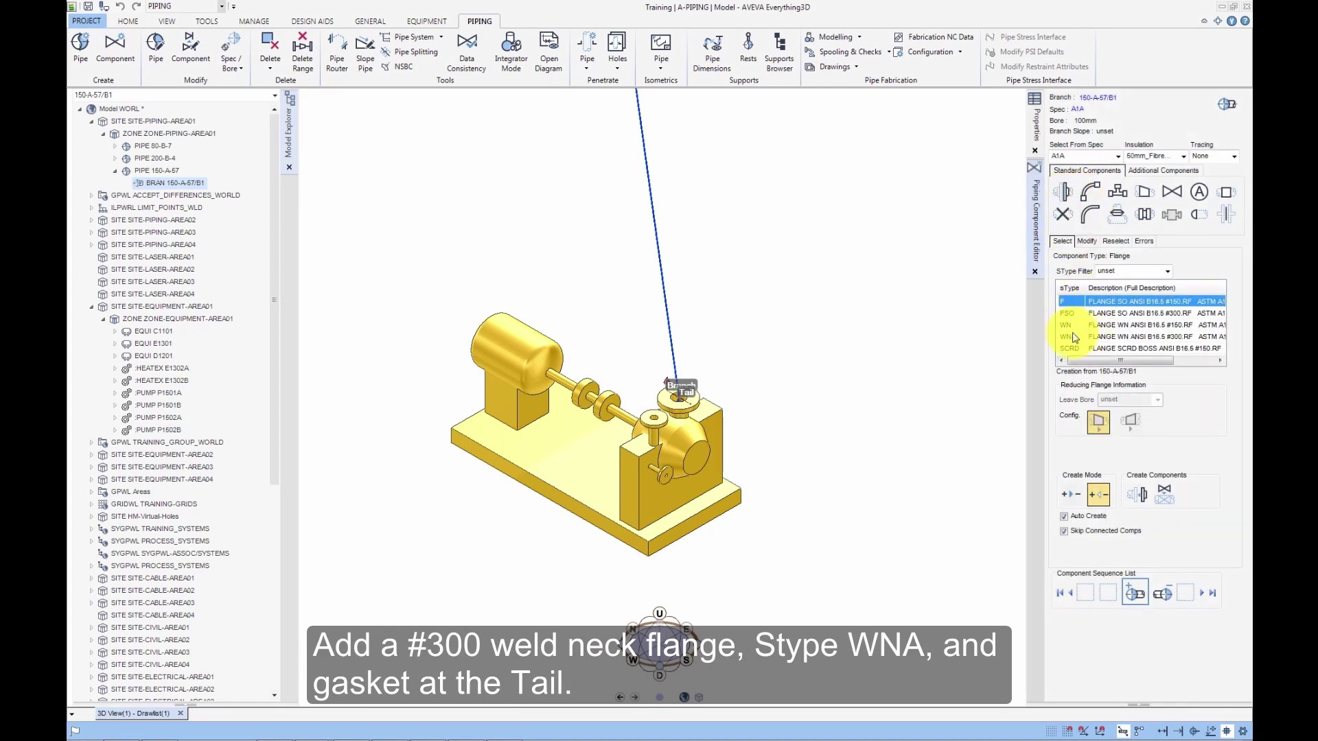
pyautogui.click(1072, 337)
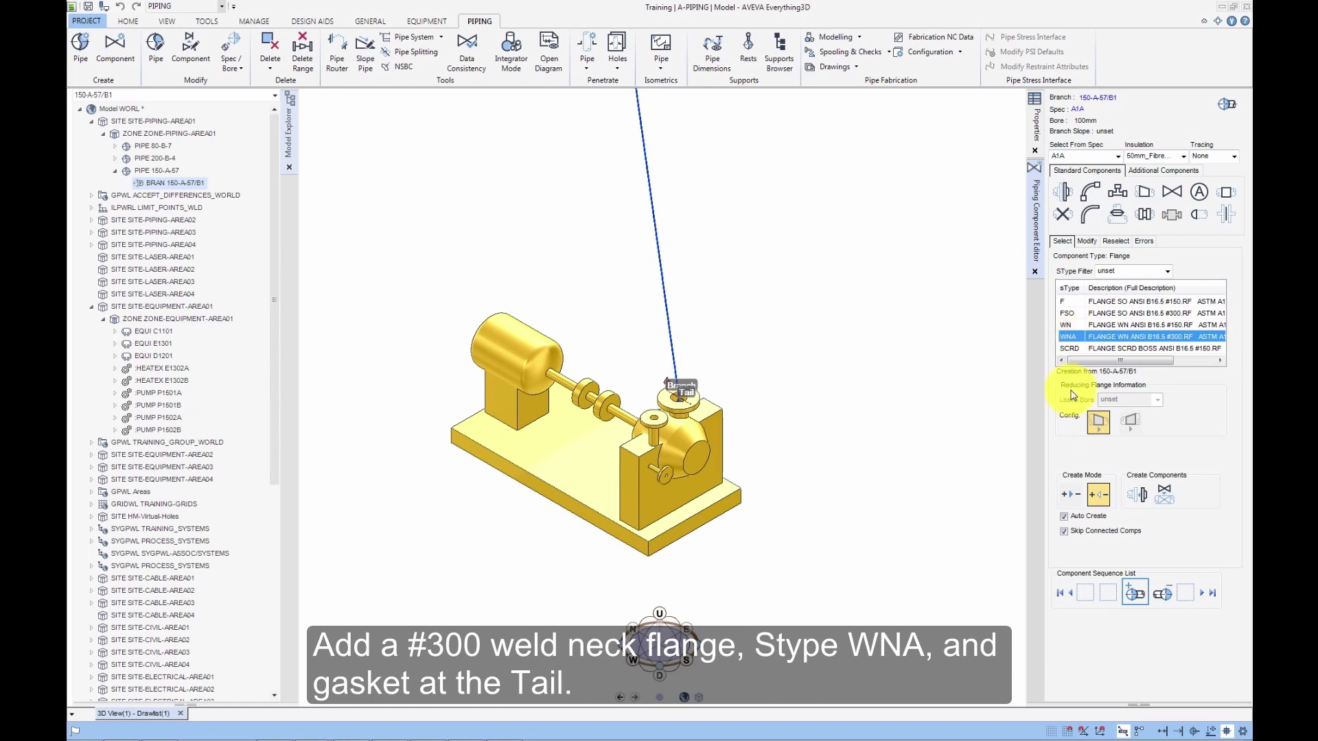
pyautogui.click(1140, 495)
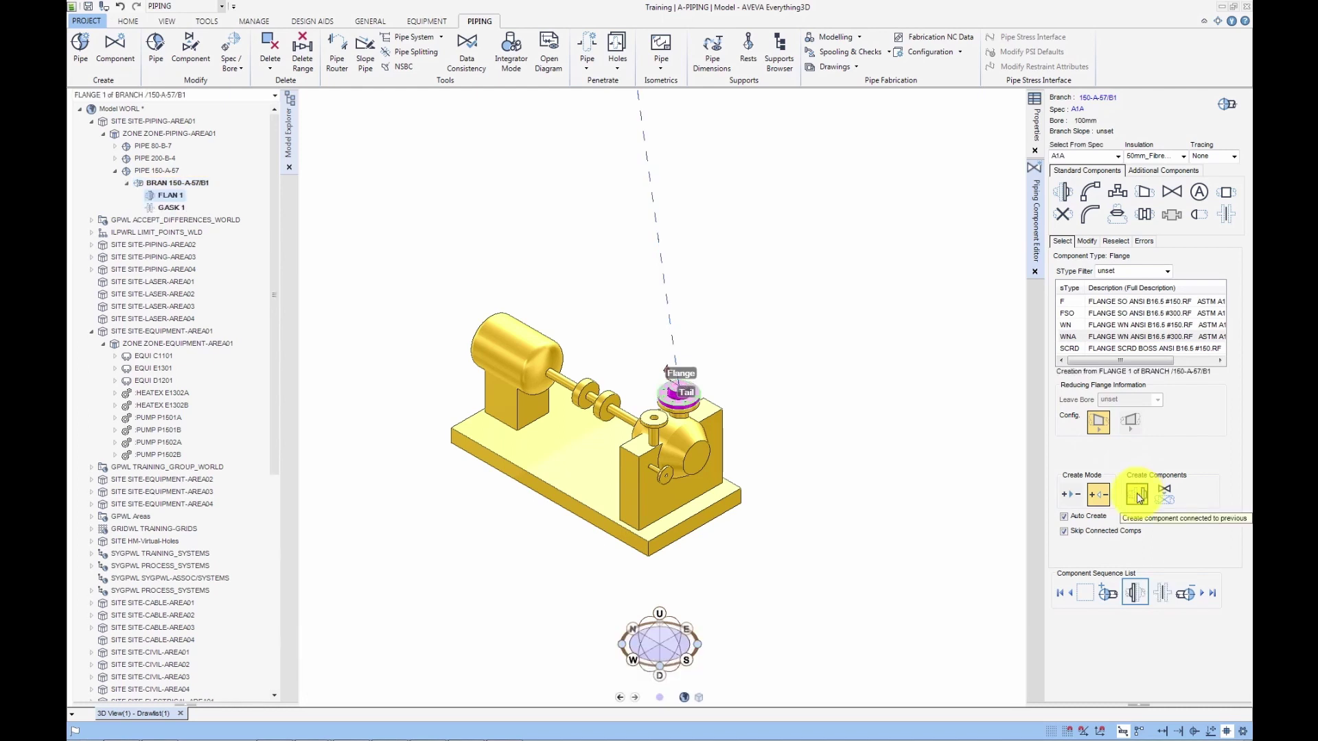
# Connect a 150mm CONC reducer, leaving major, after the flange, then connect a GATE valve.
pyautogui.click(1145, 196)
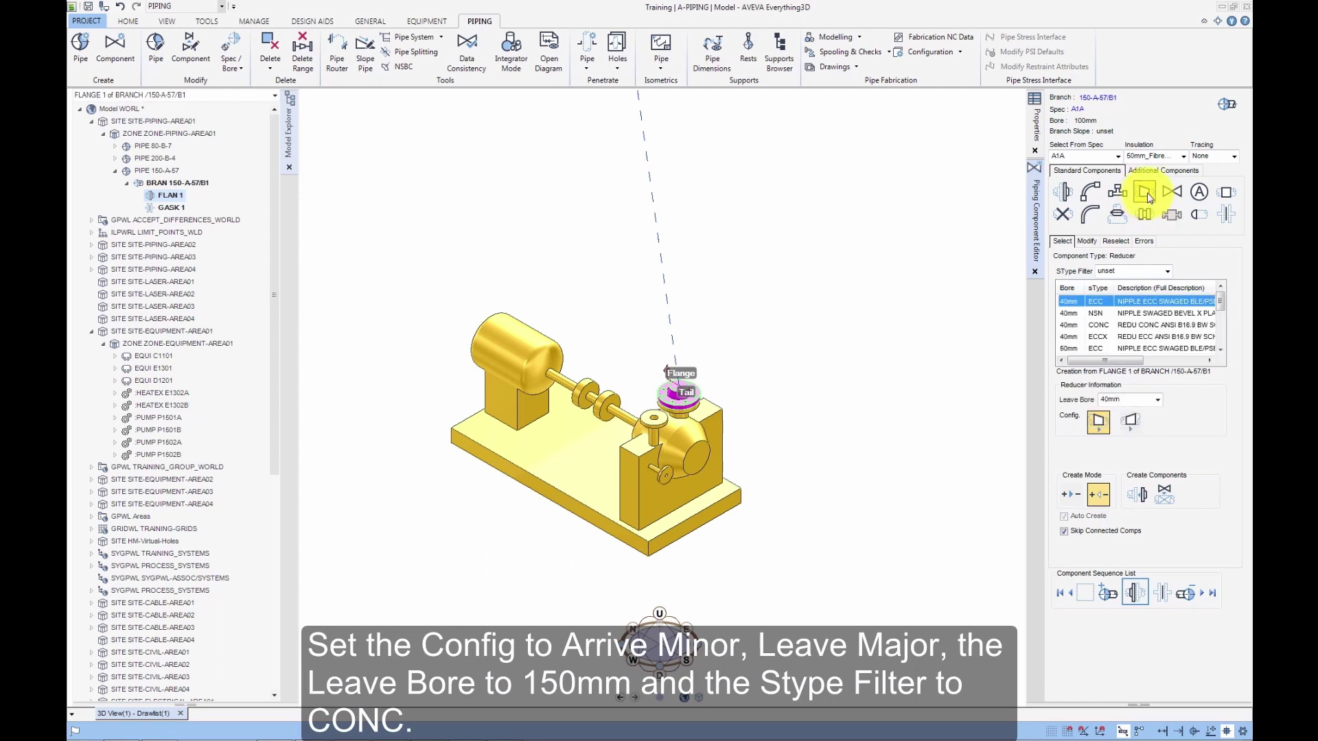
pyautogui.click(1131, 422)
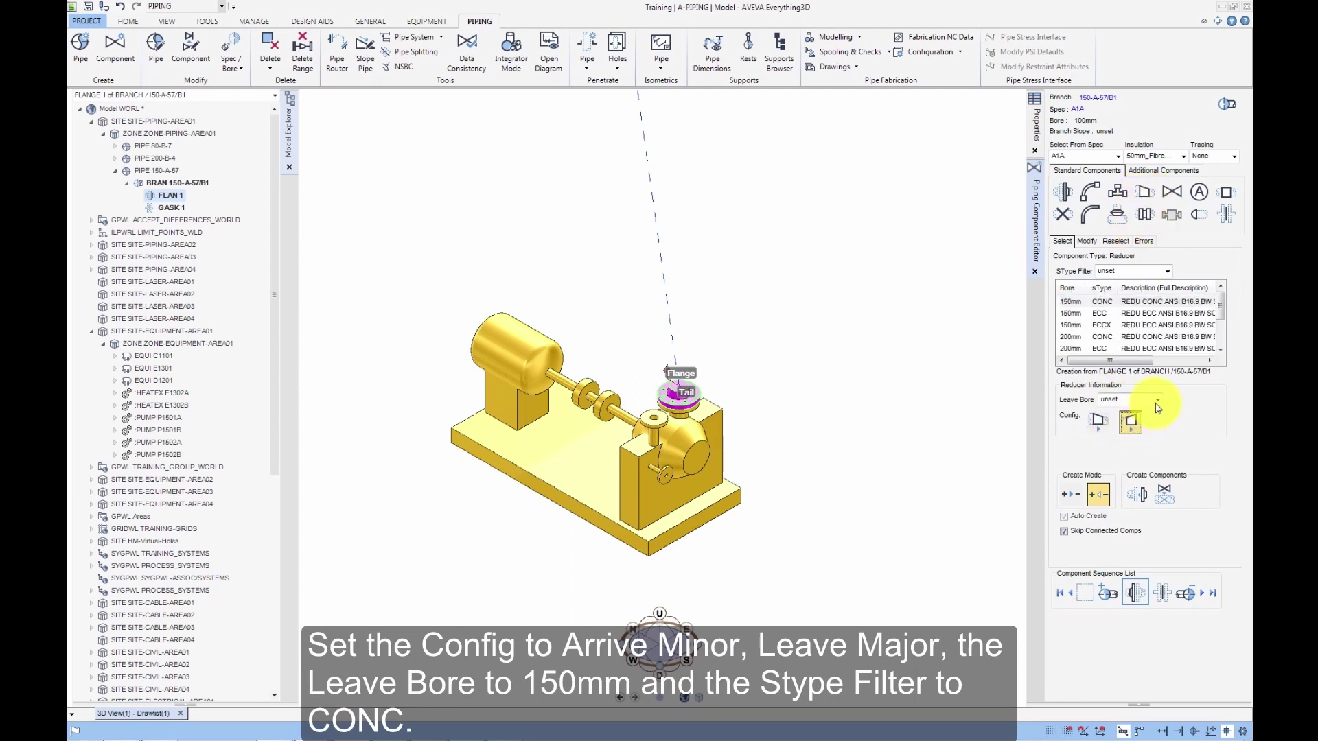
pyautogui.click(1158, 400)
pyautogui.click(1118, 426)
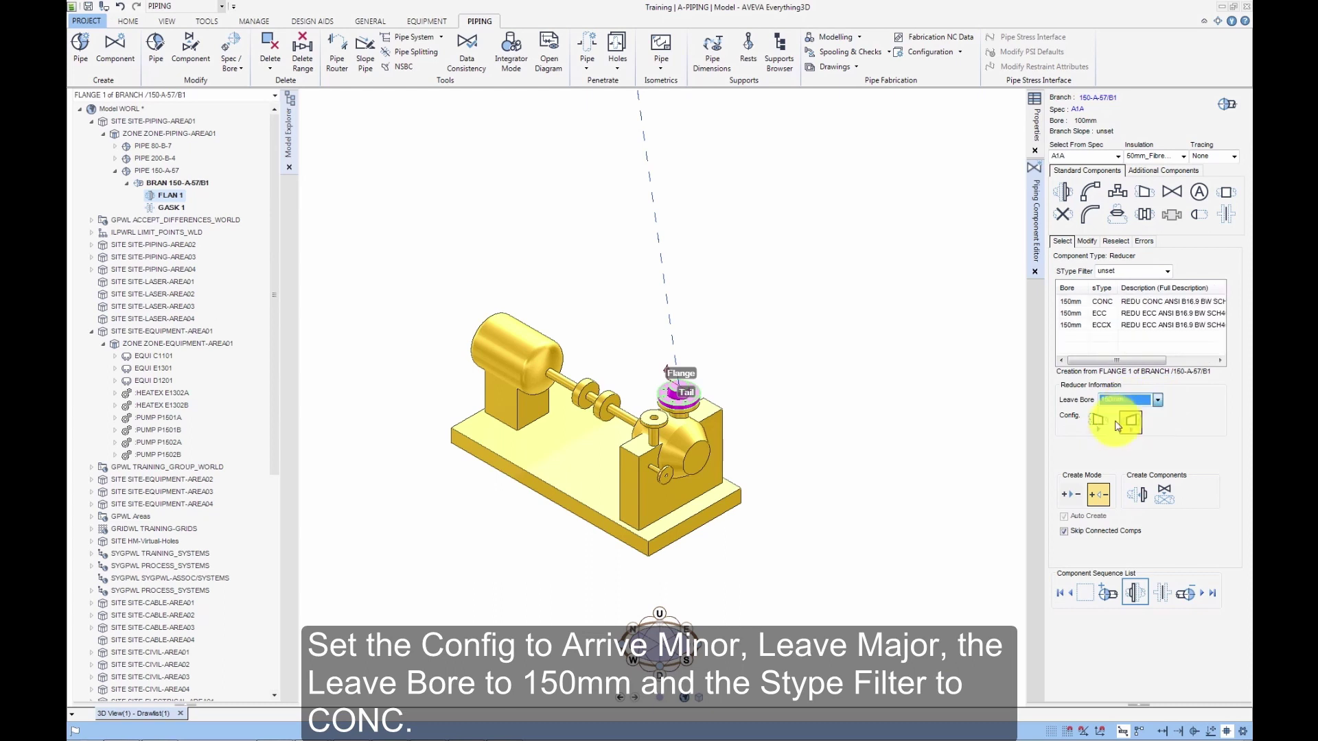
pyautogui.click(1167, 272)
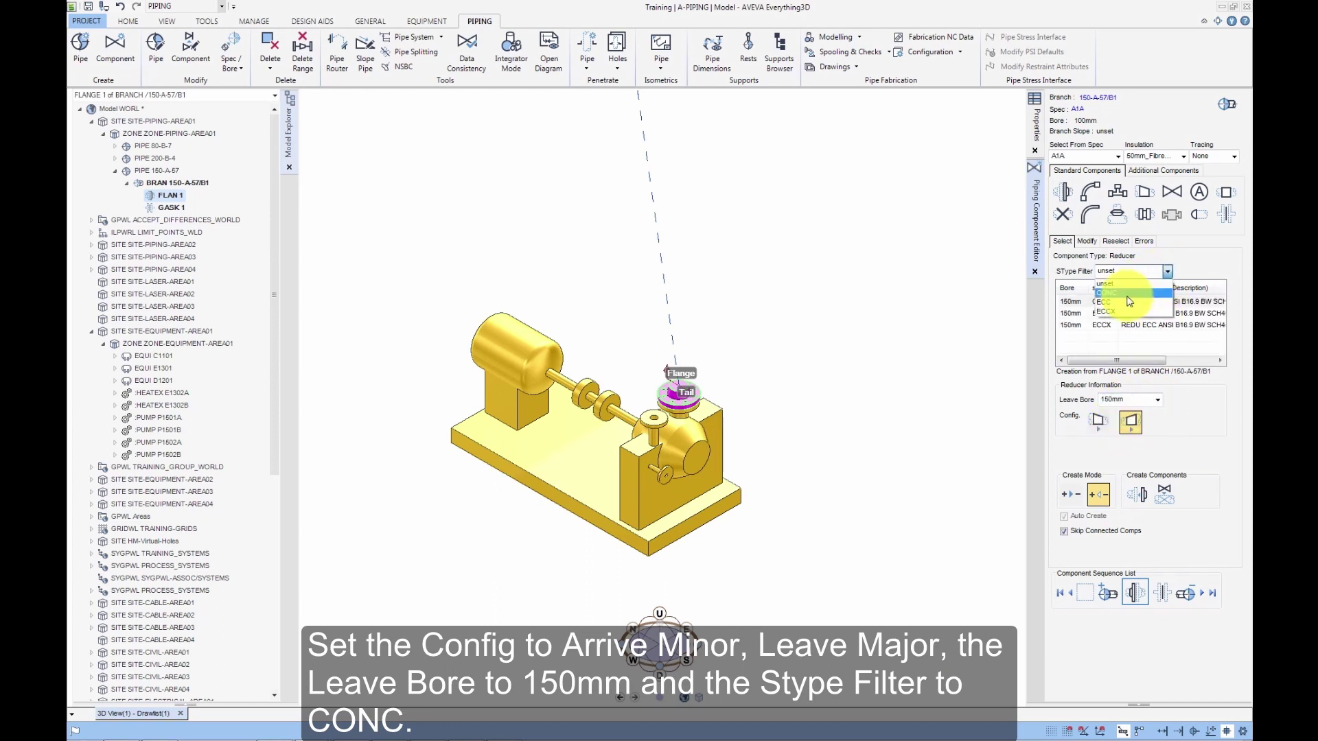
pyautogui.click(1128, 297)
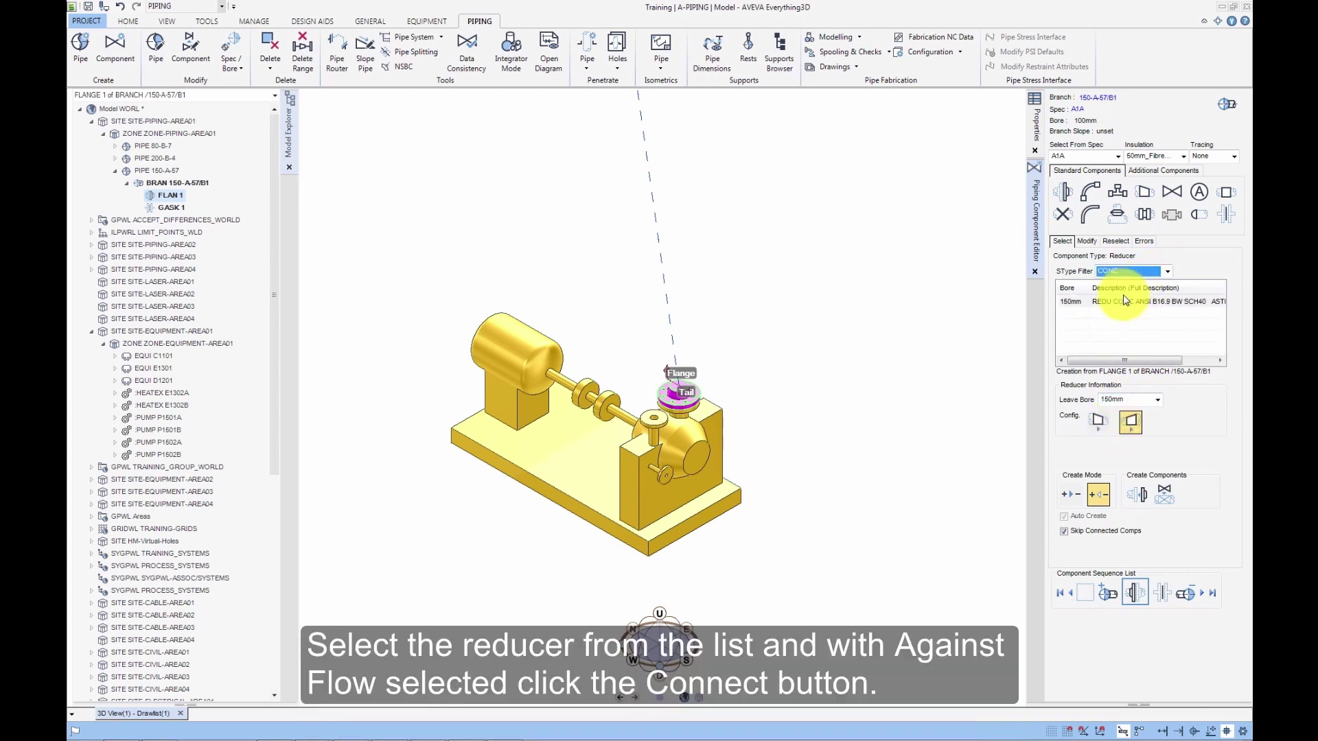
pyautogui.click(1125, 306)
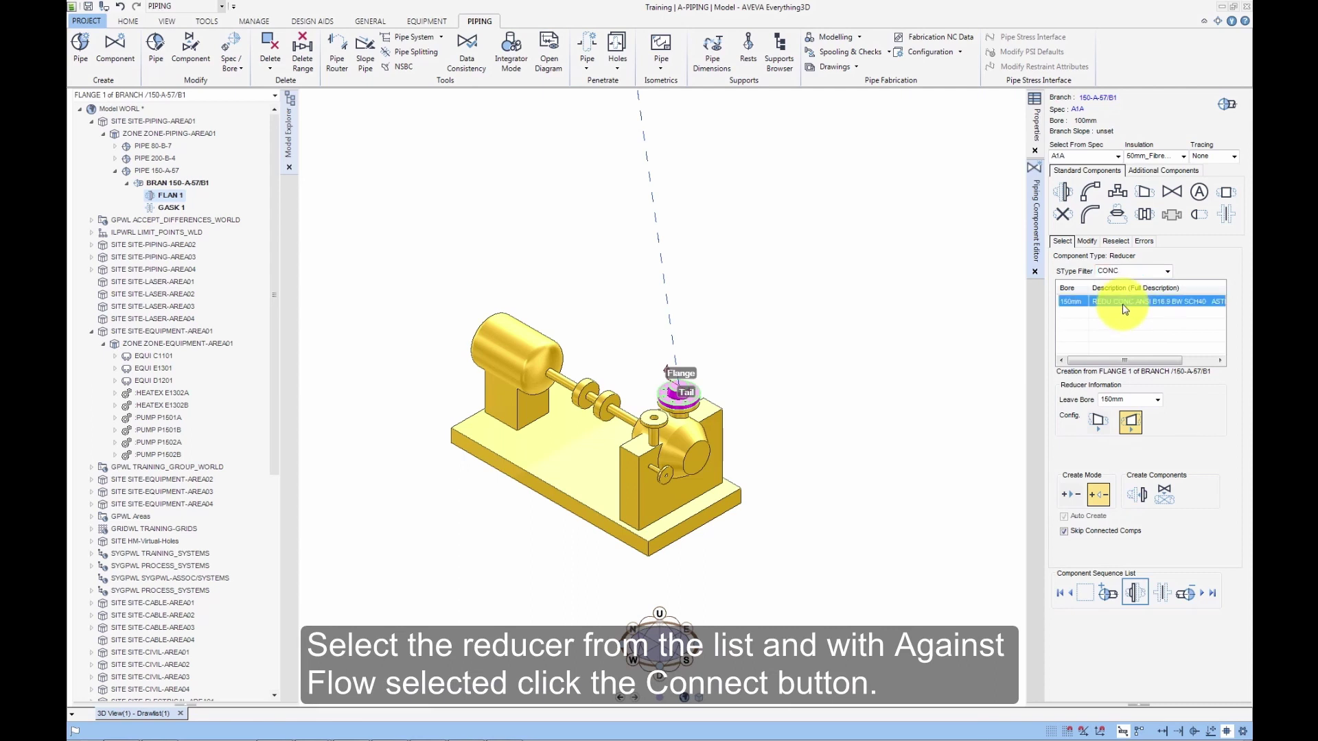
pyautogui.click(1138, 496)
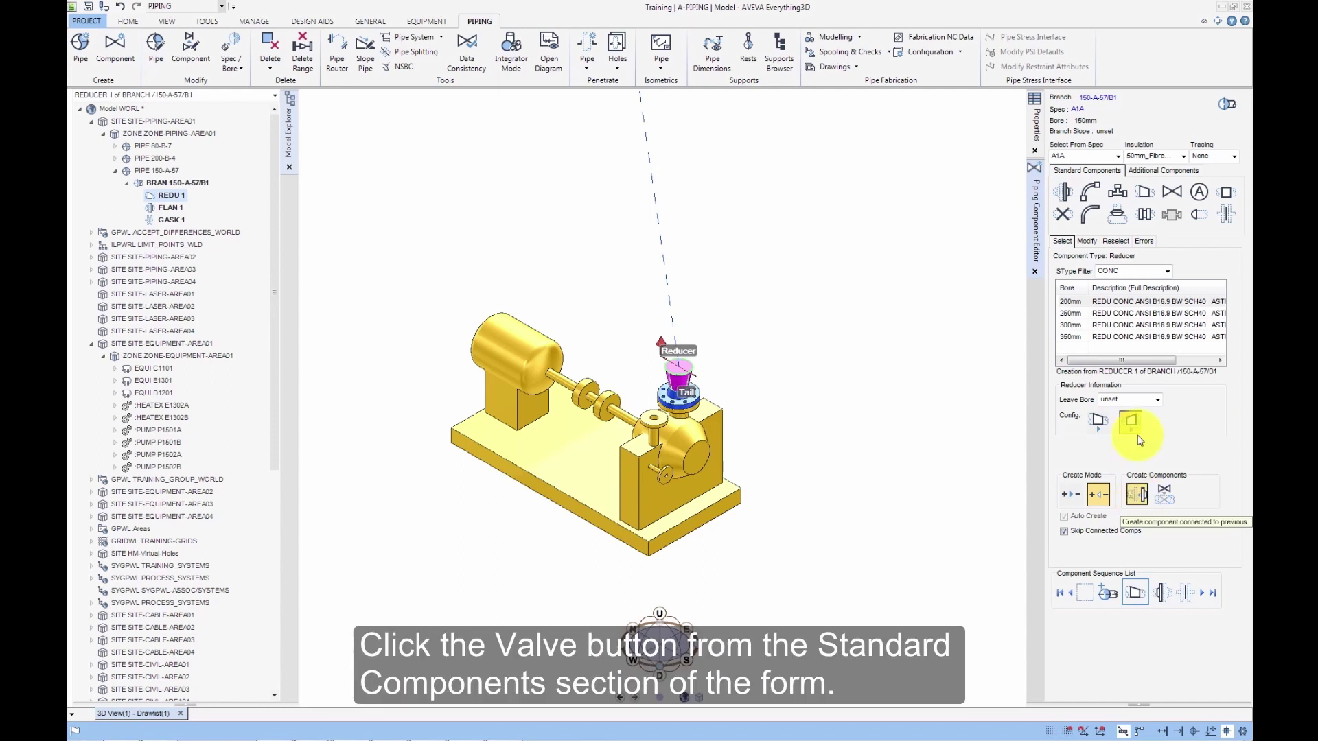
pyautogui.click(1172, 194)
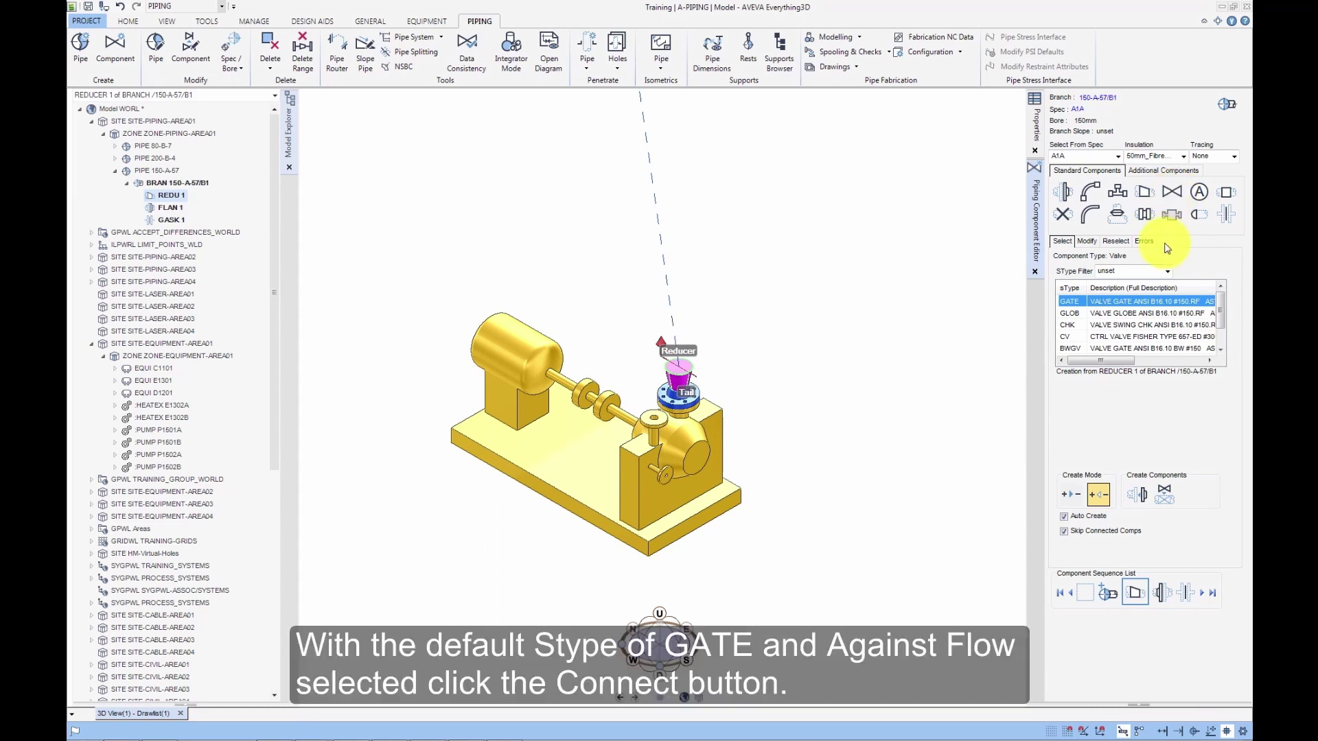
pyautogui.click(1141, 496)
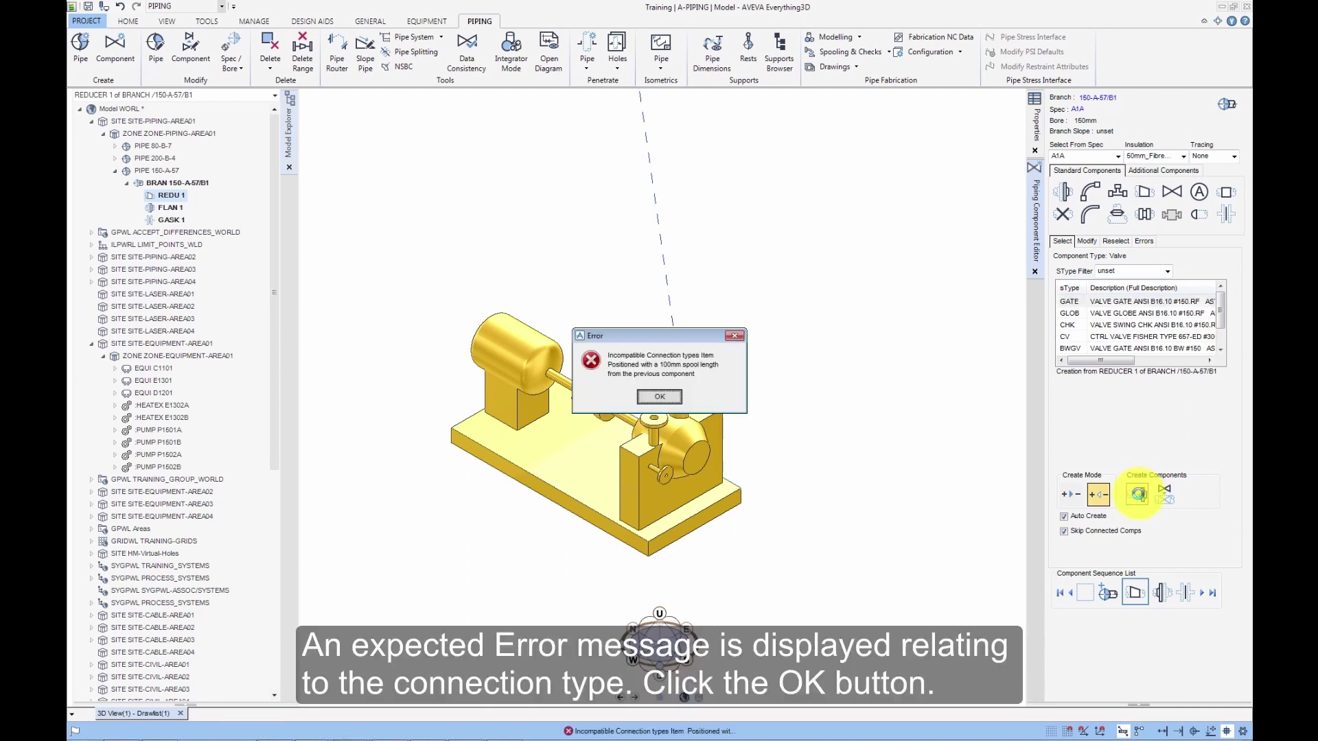
# Dismiss the incompatible-connection error and set the valve's leave flange to WN.
pyautogui.click(660, 398)
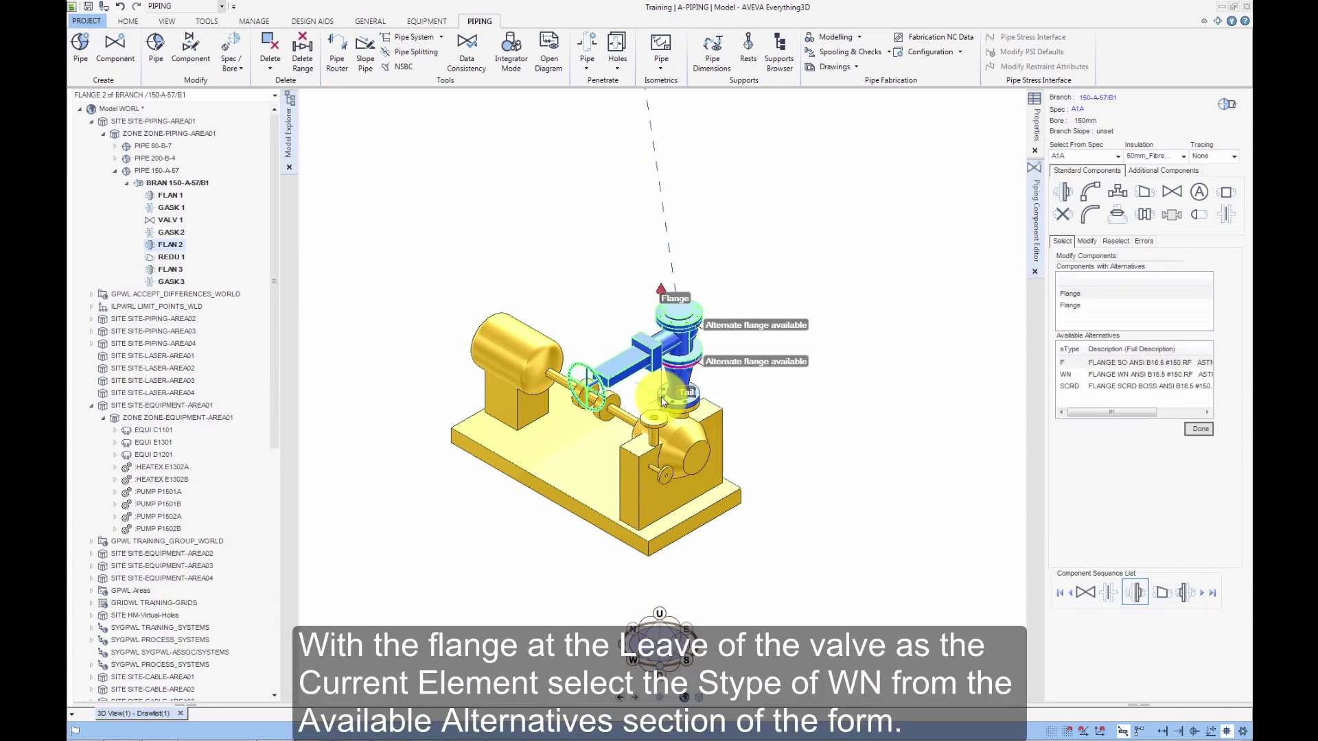
pyautogui.click(1071, 376)
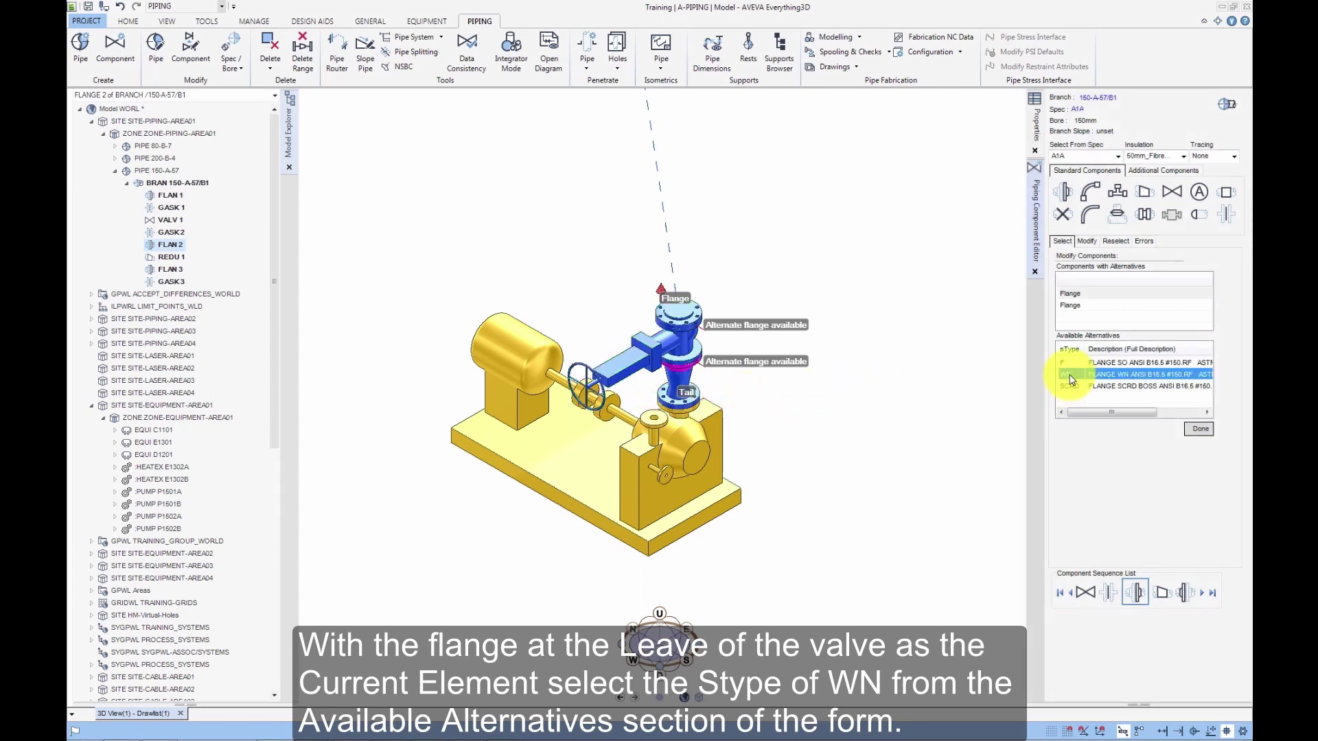
pyautogui.click(1199, 430)
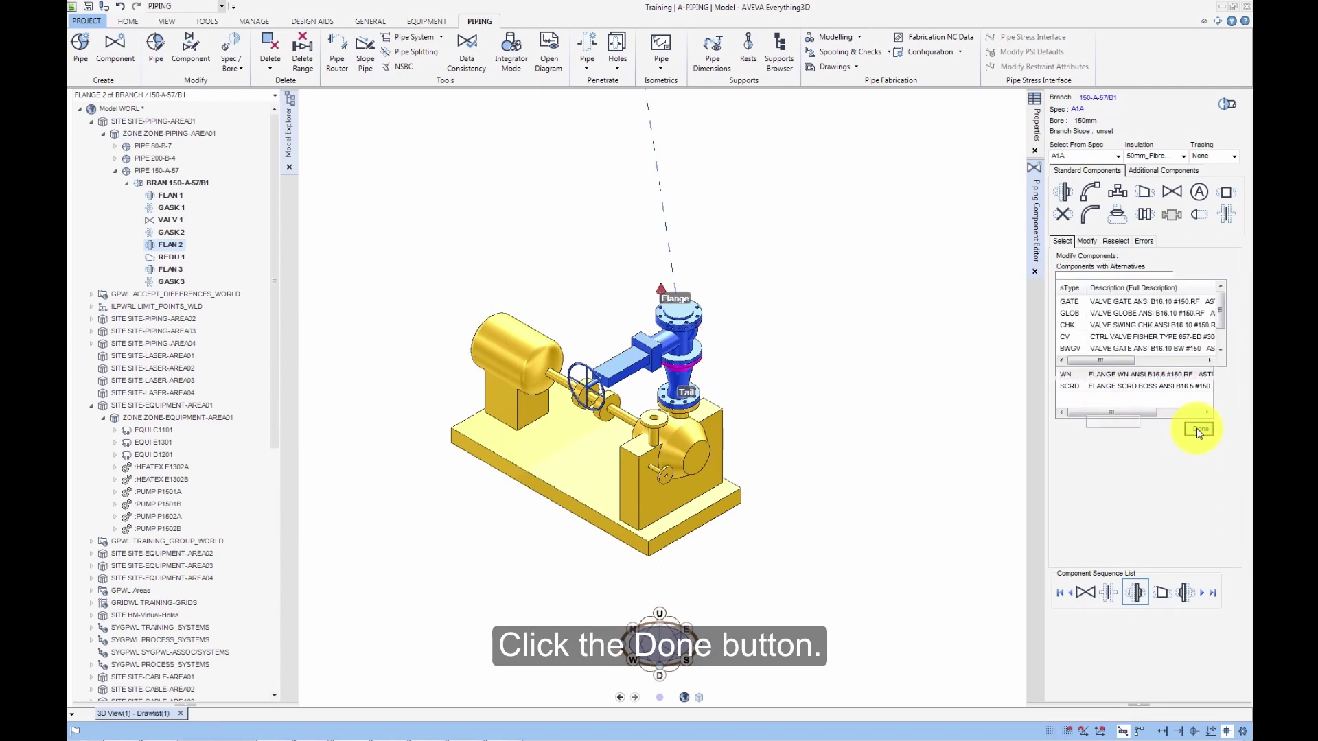
# In Backwards mode, connect FLAN 2's preceding components to it, confirming Yes.
pyautogui.click(1091, 241)
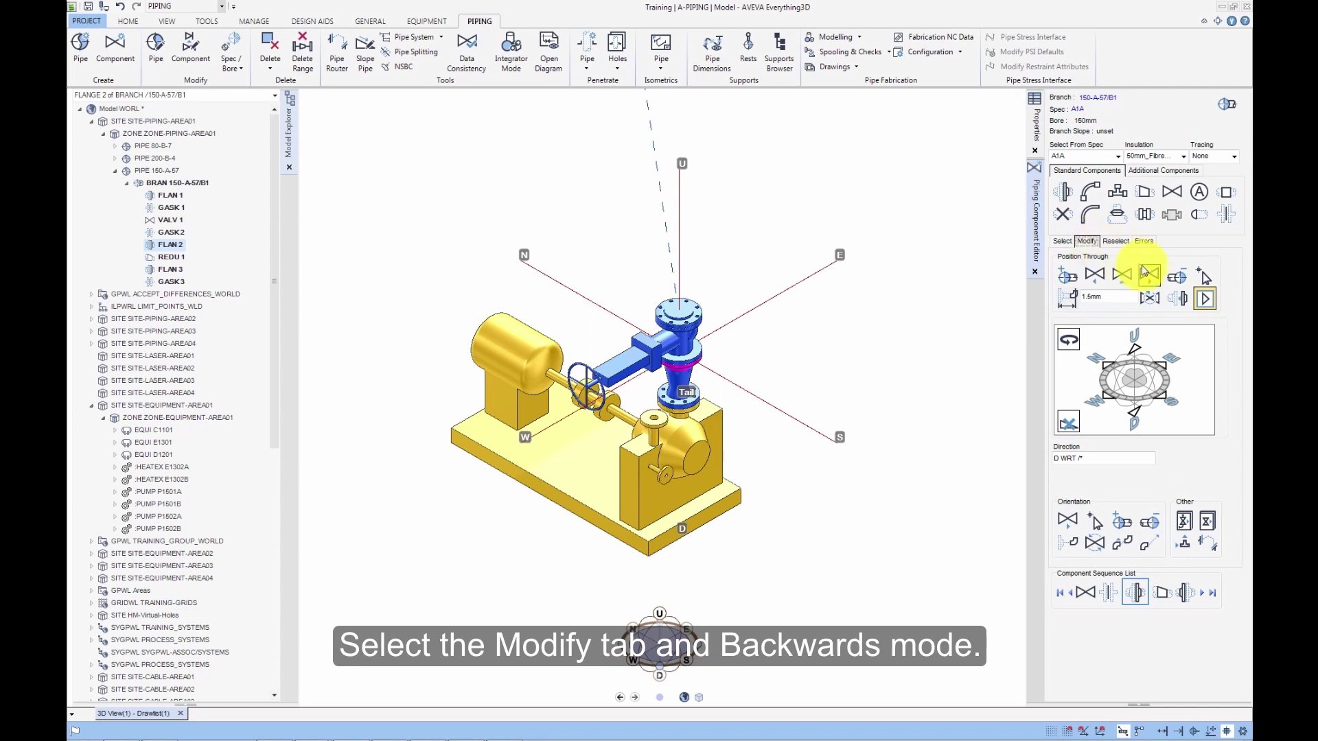
pyautogui.click(1205, 301)
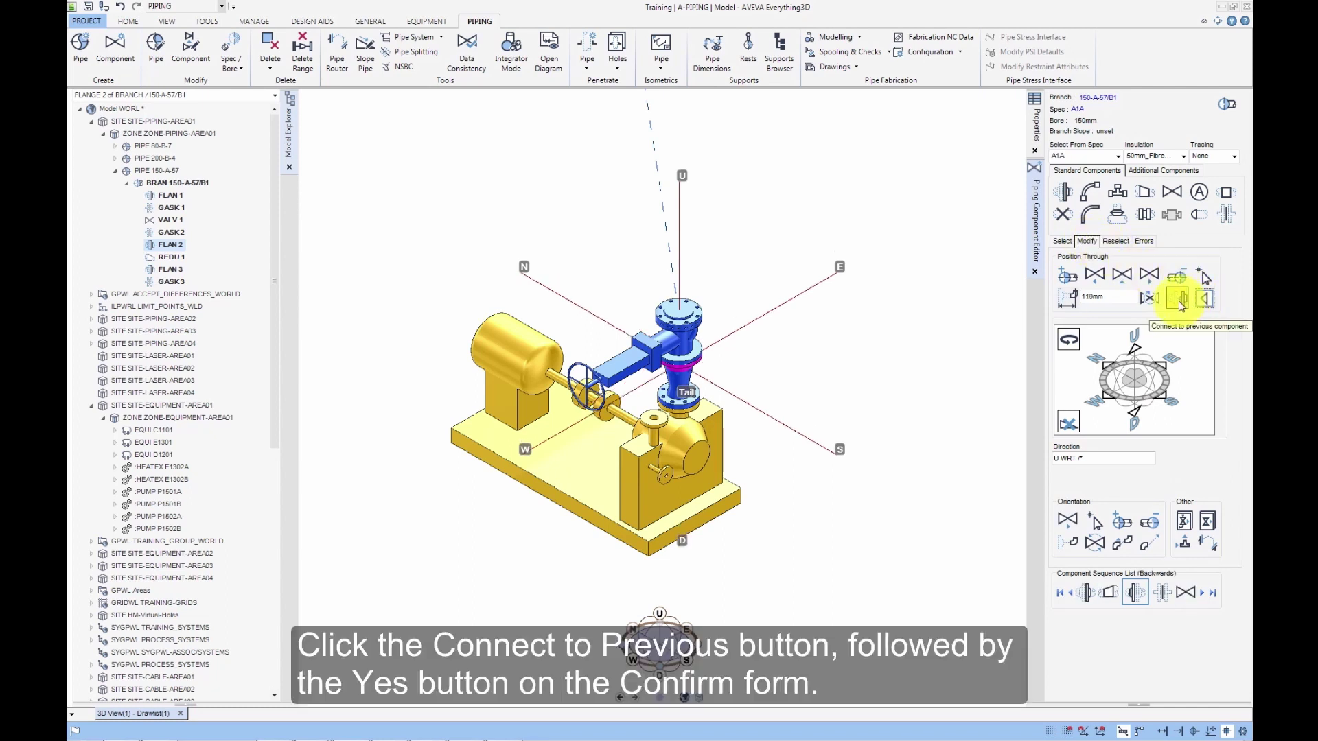
pyautogui.click(1185, 302)
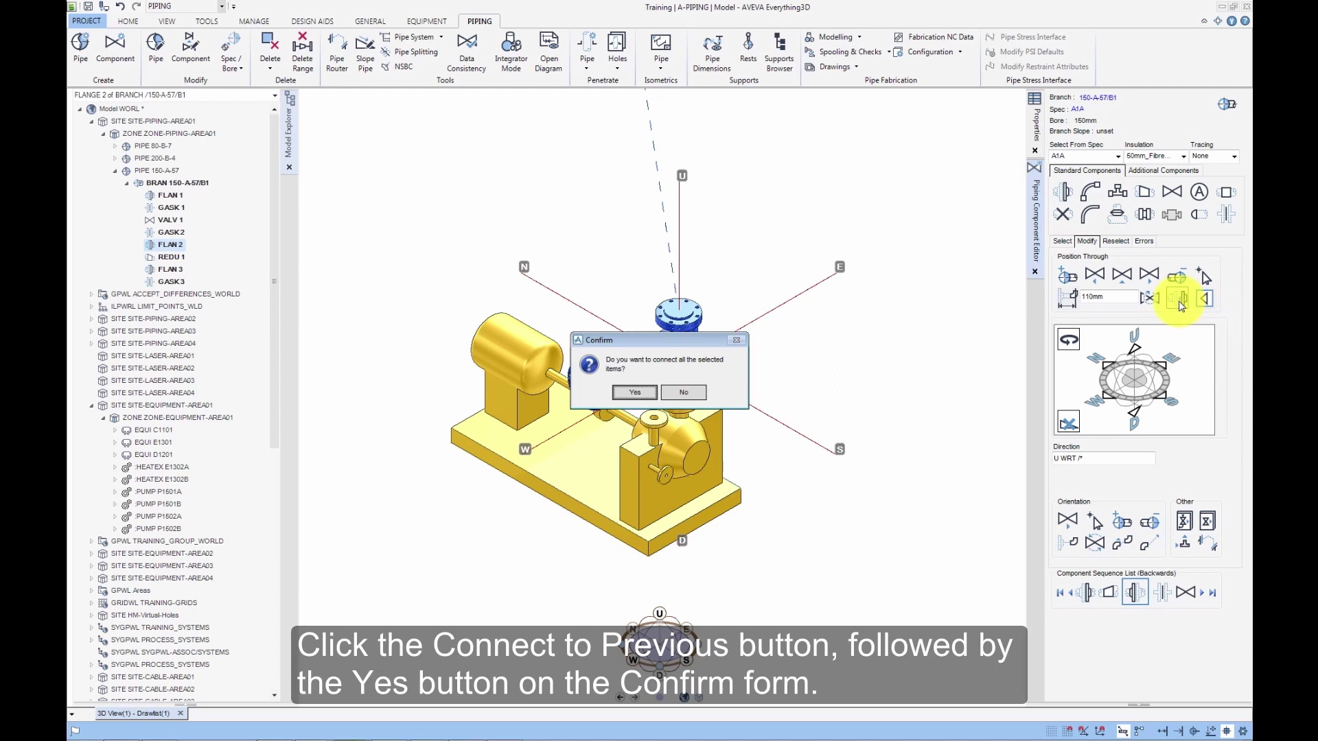
pyautogui.click(635, 393)
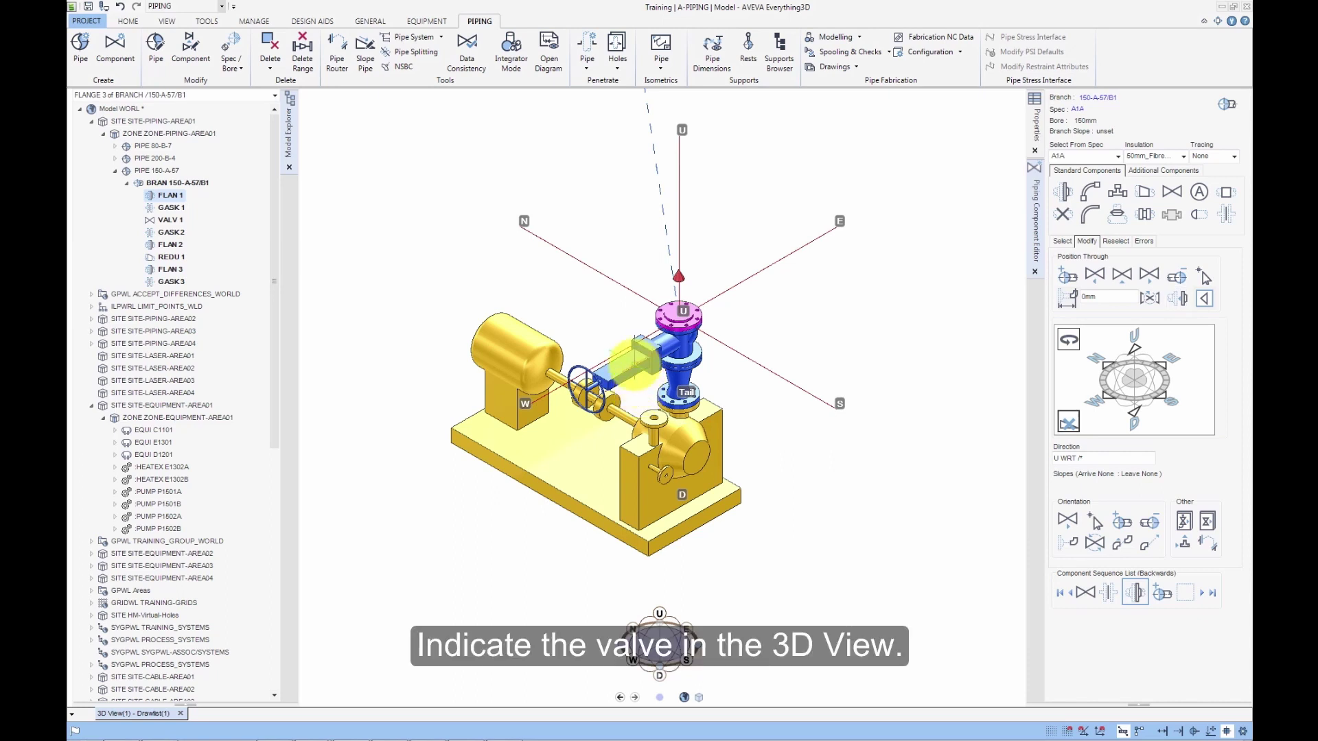
# Rotate gate valve VALV 1 by 90 degrees in Forwards mode so its handwheel swings round.
pyautogui.click(631, 359)
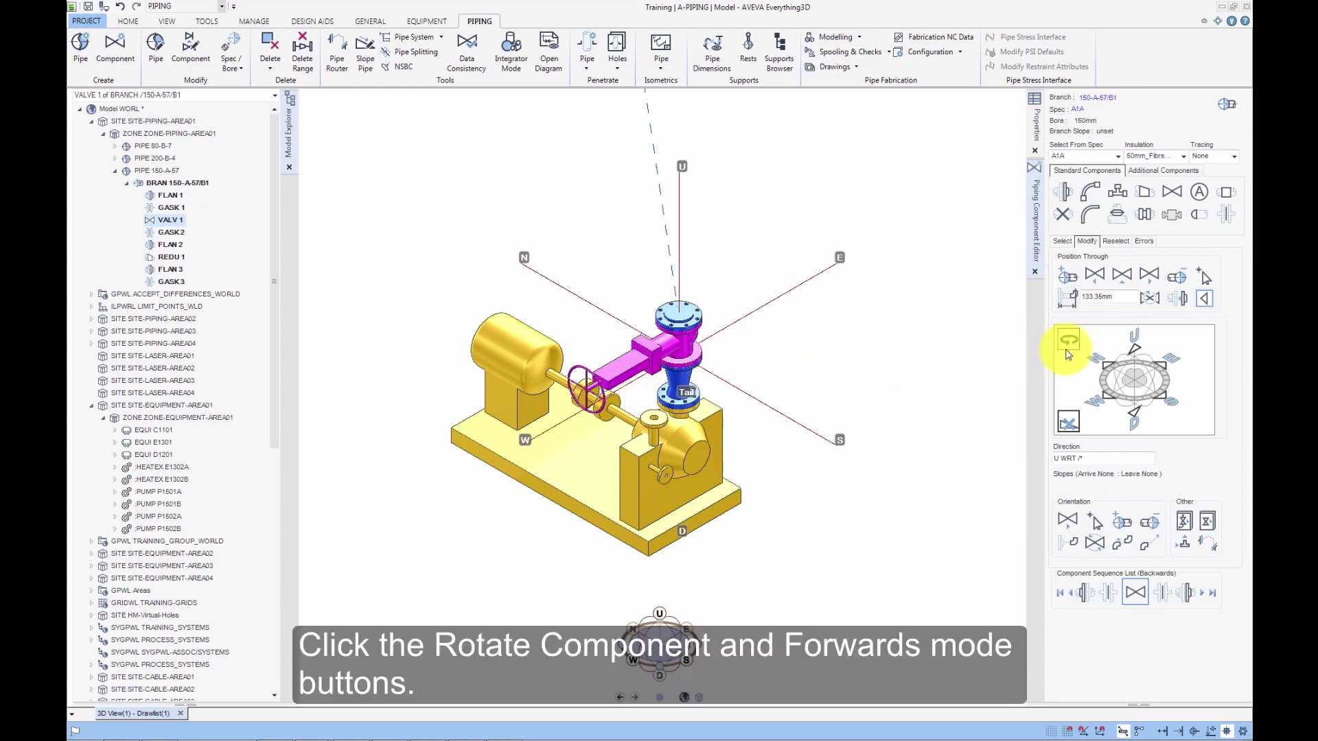
pyautogui.click(1068, 341)
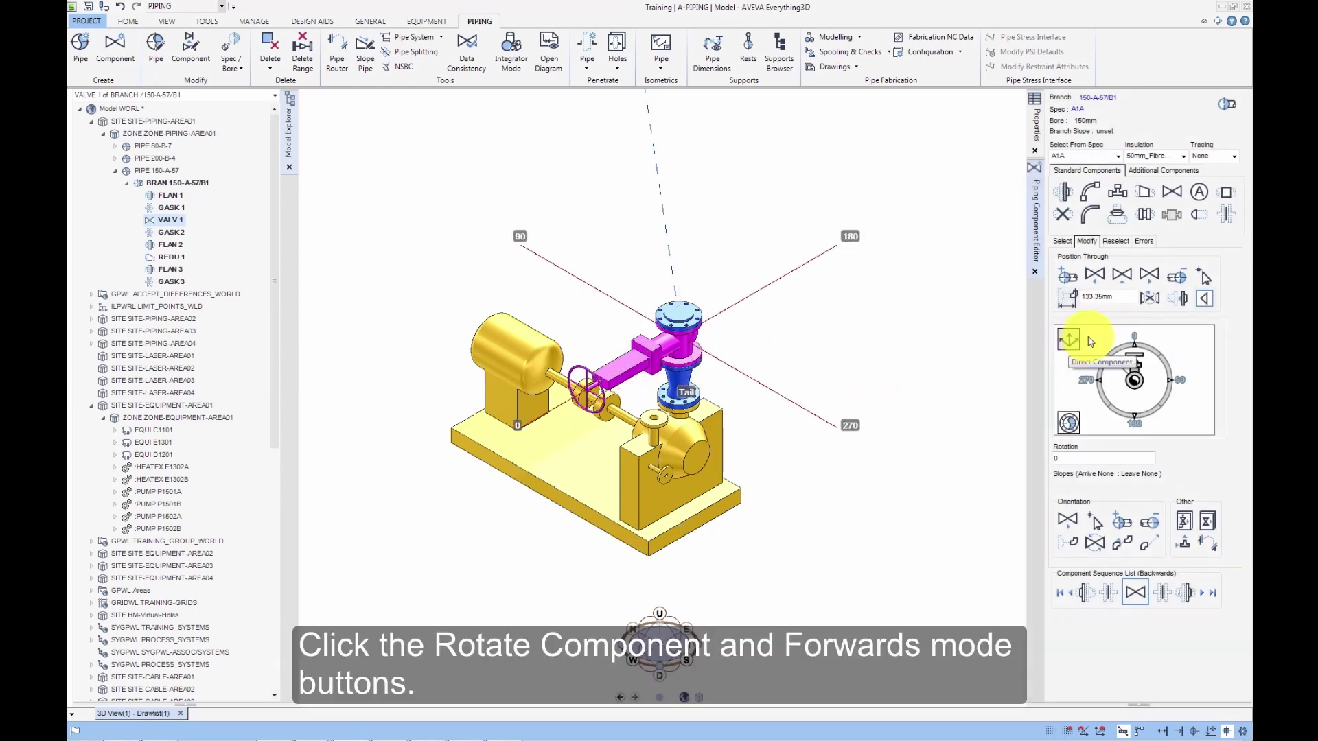
pyautogui.click(1206, 300)
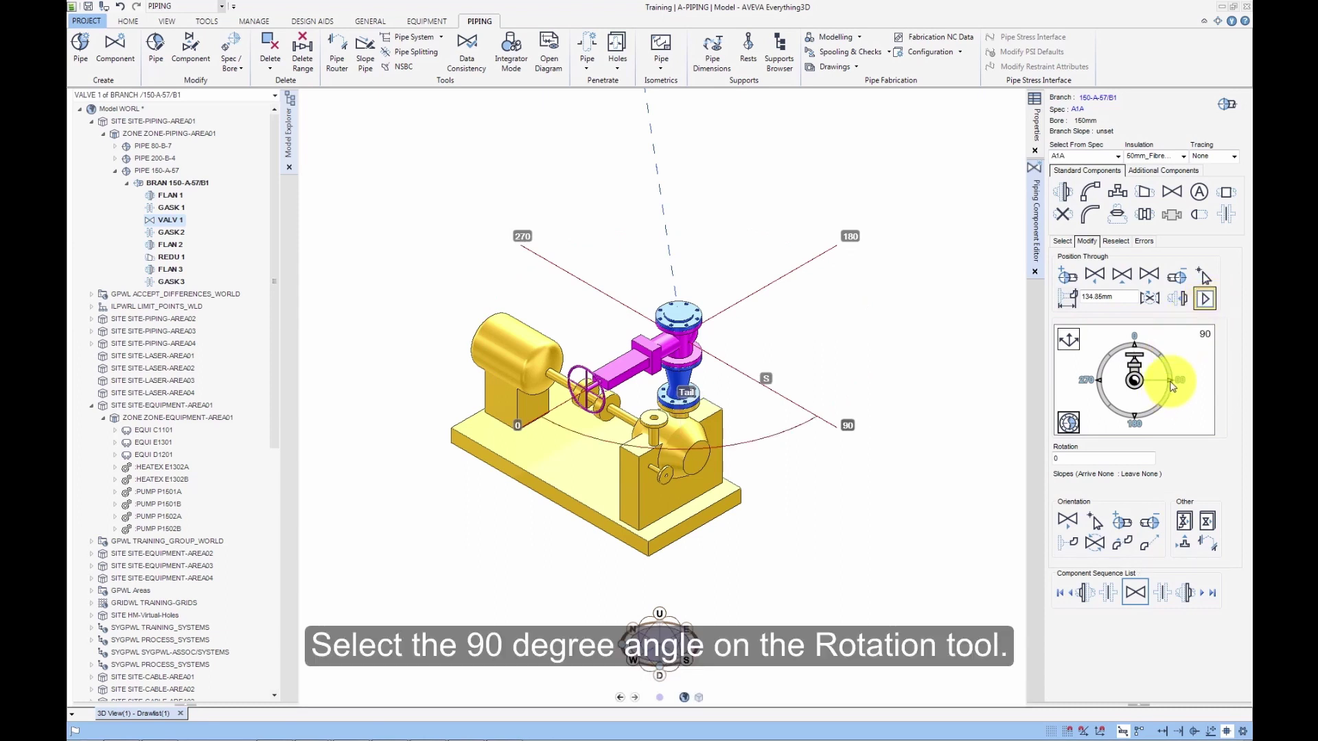
pyautogui.click(1172, 386)
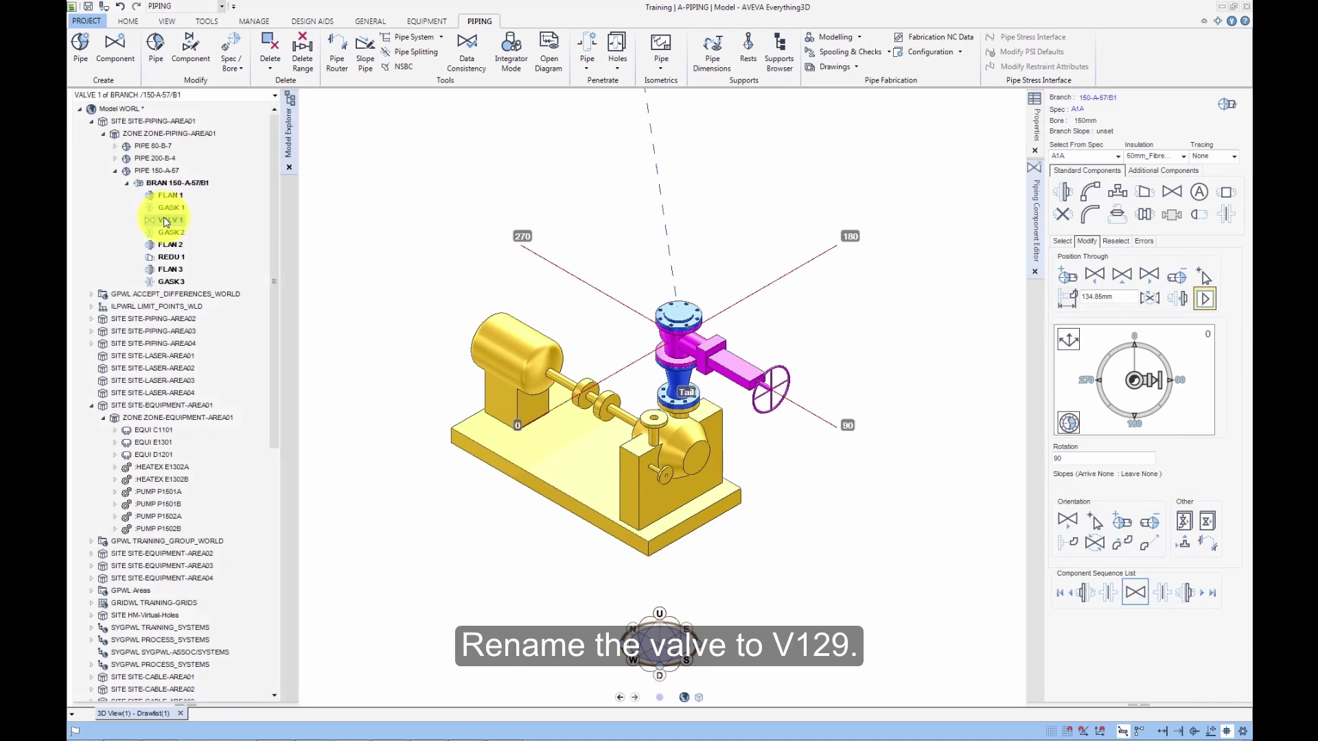
# Rename valve VALV 1 to V129 through the Rename Element form.
pyautogui.rightClick(166, 220)
pyautogui.click(195, 255)
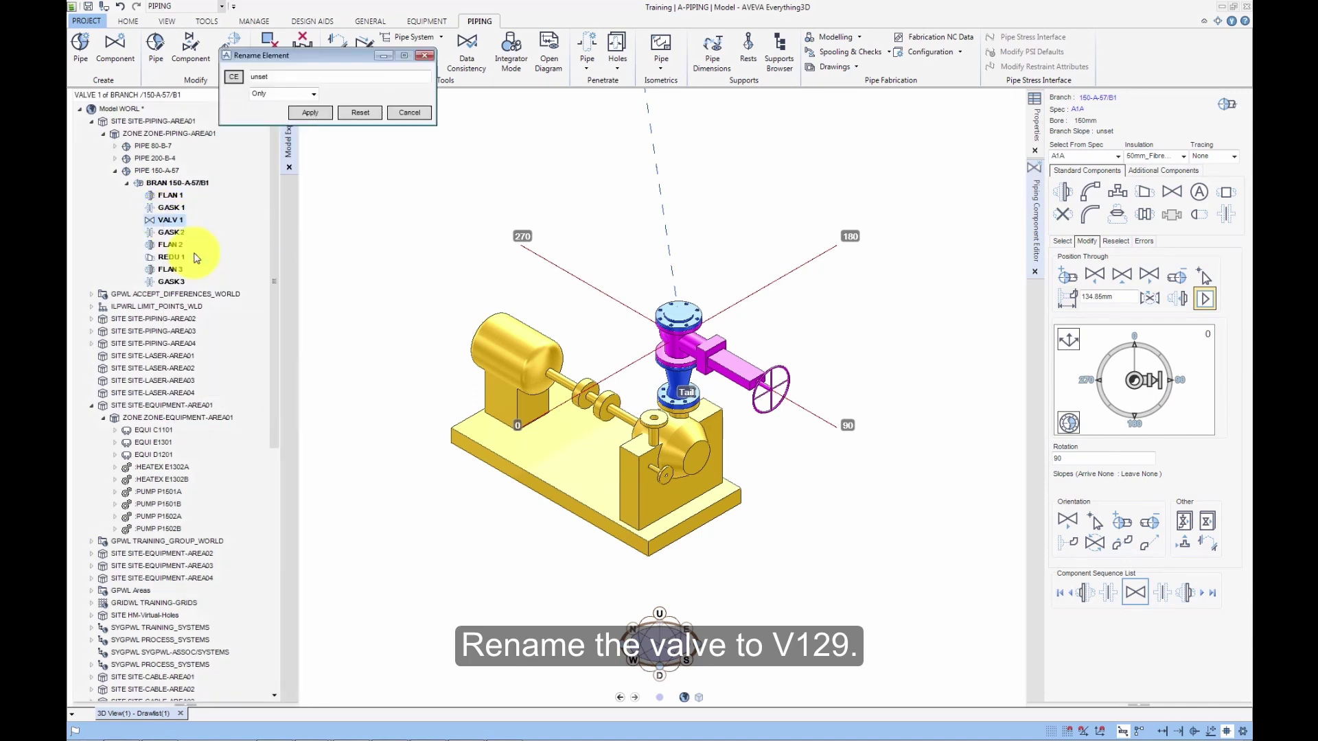
pyautogui.moveTo(334, 65); pyautogui.dragTo(415, 206)
pyautogui.click(408, 215)
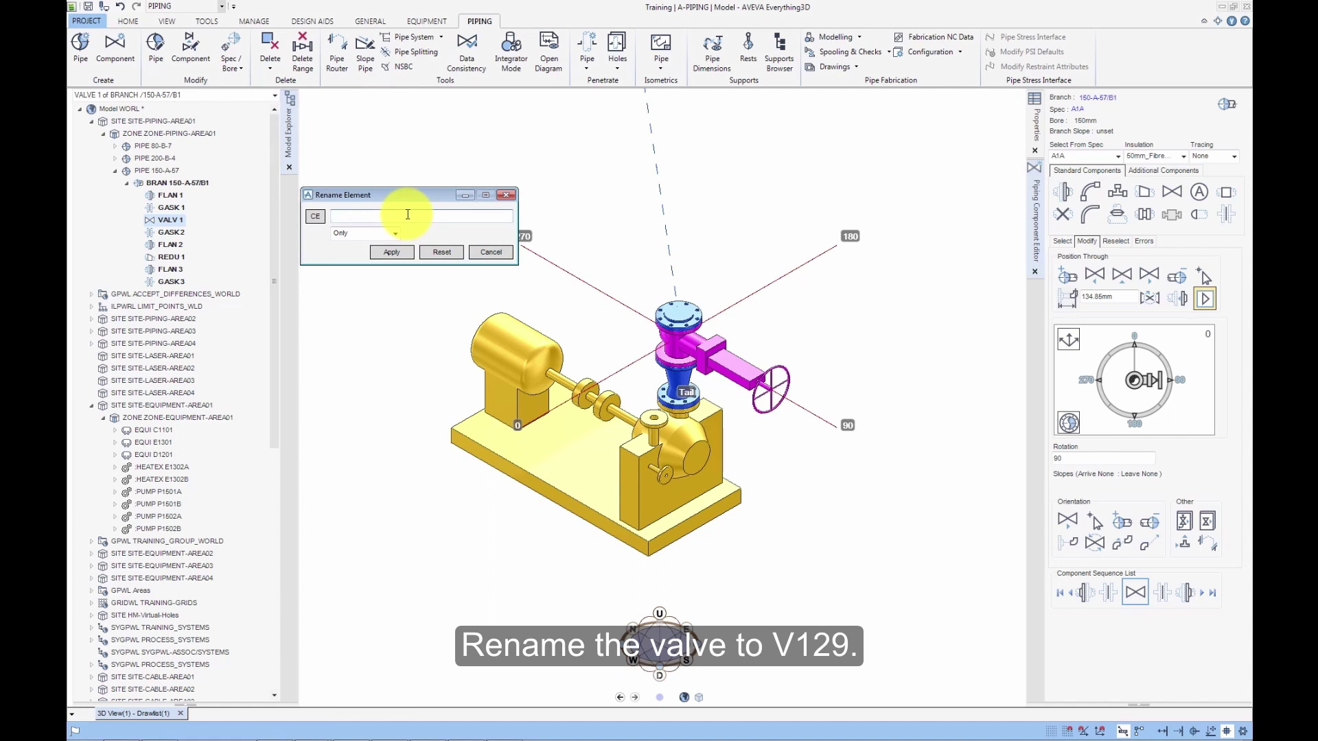
pyautogui.write('V129')
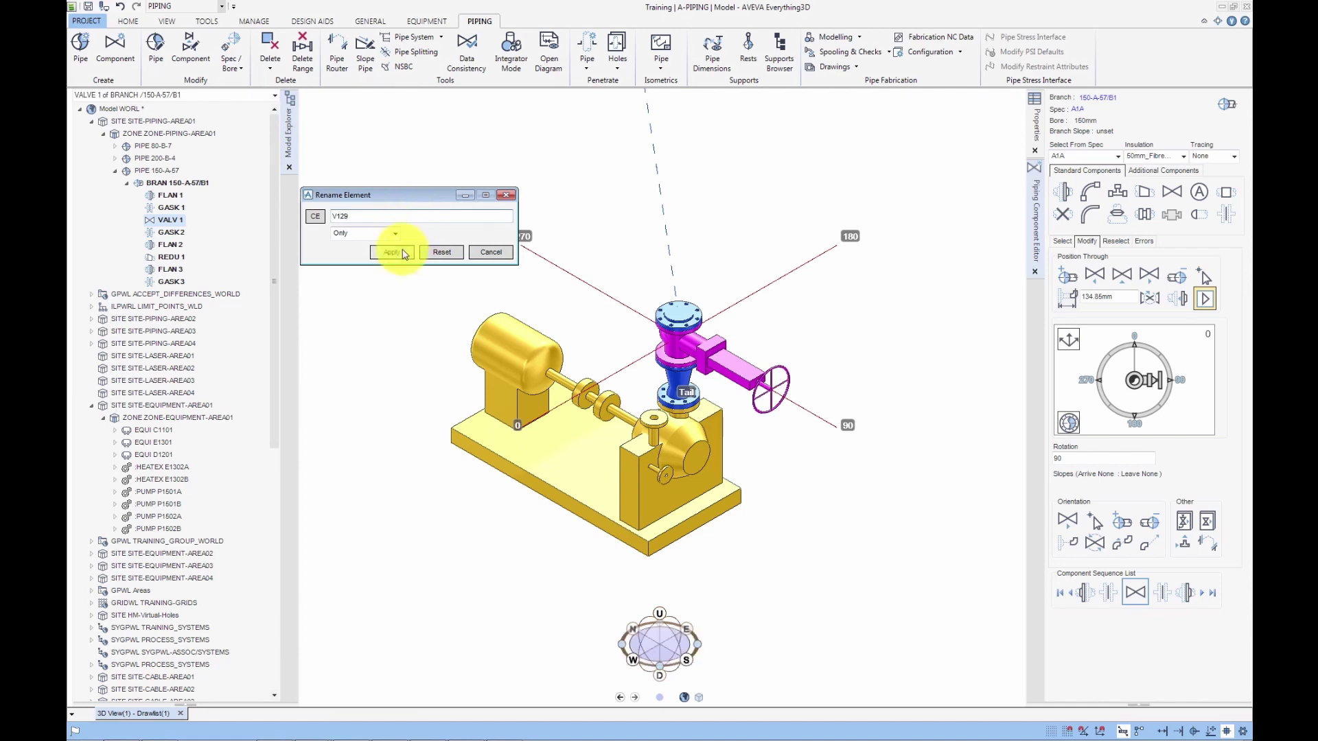
pyautogui.click(401, 250)
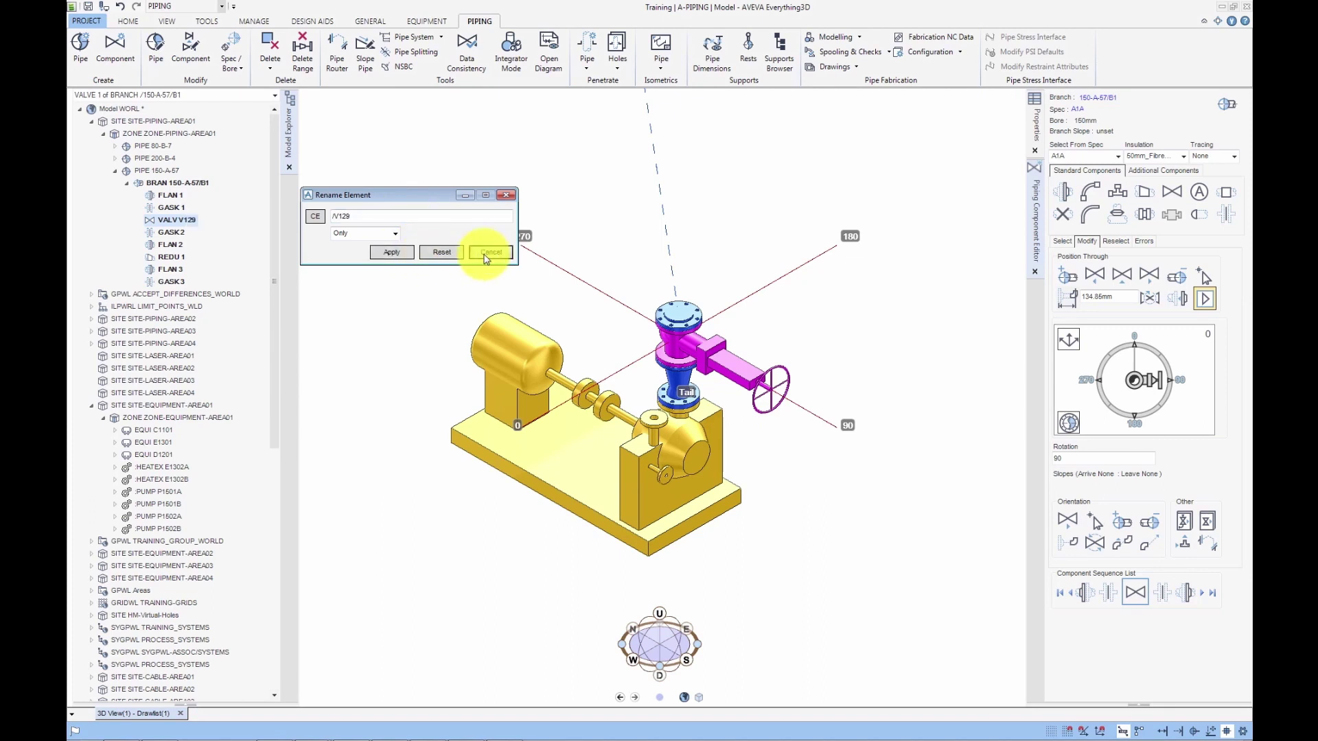
pyautogui.click(483, 252)
pyautogui.moveTo(484, 259); pyautogui.dragTo(484, 275)
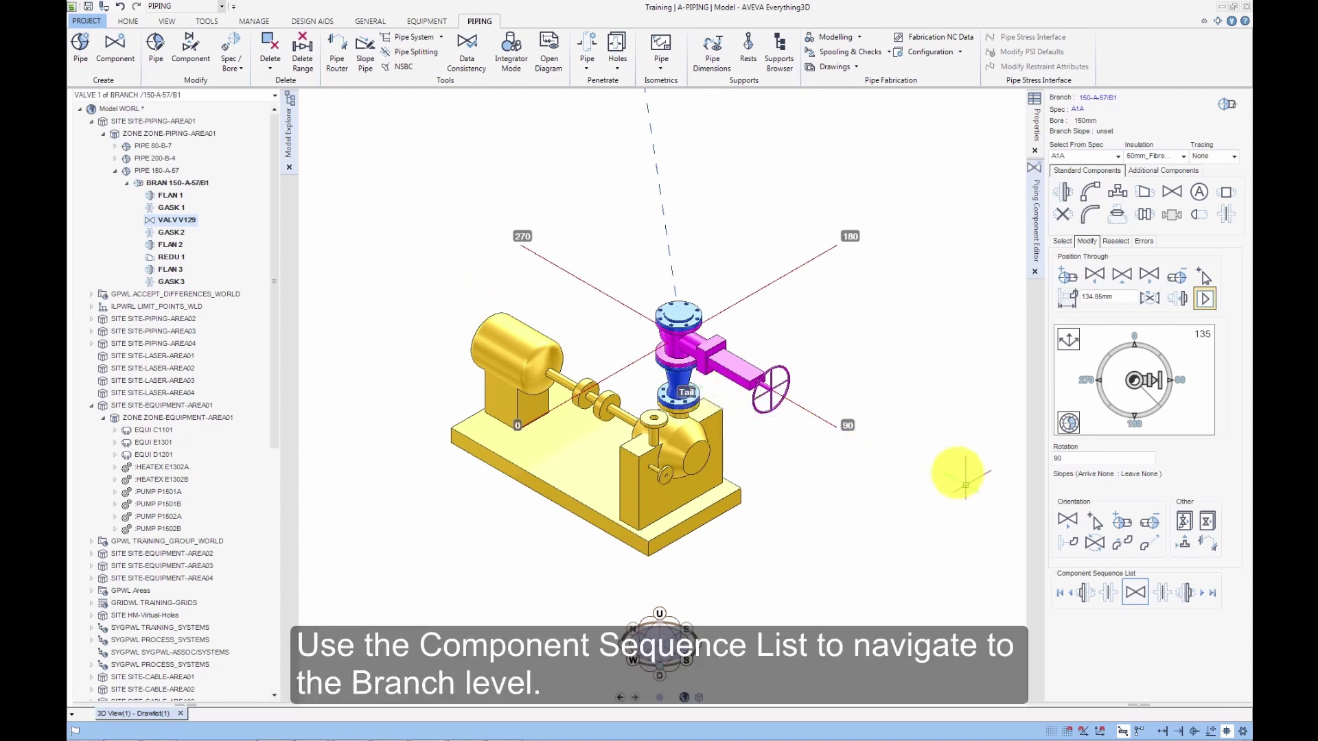
# At the branch head, connect an EL90 long-radius elbow With Flow, then zoom to fit.
pyautogui.click(1059, 593)
pyautogui.click(1108, 596)
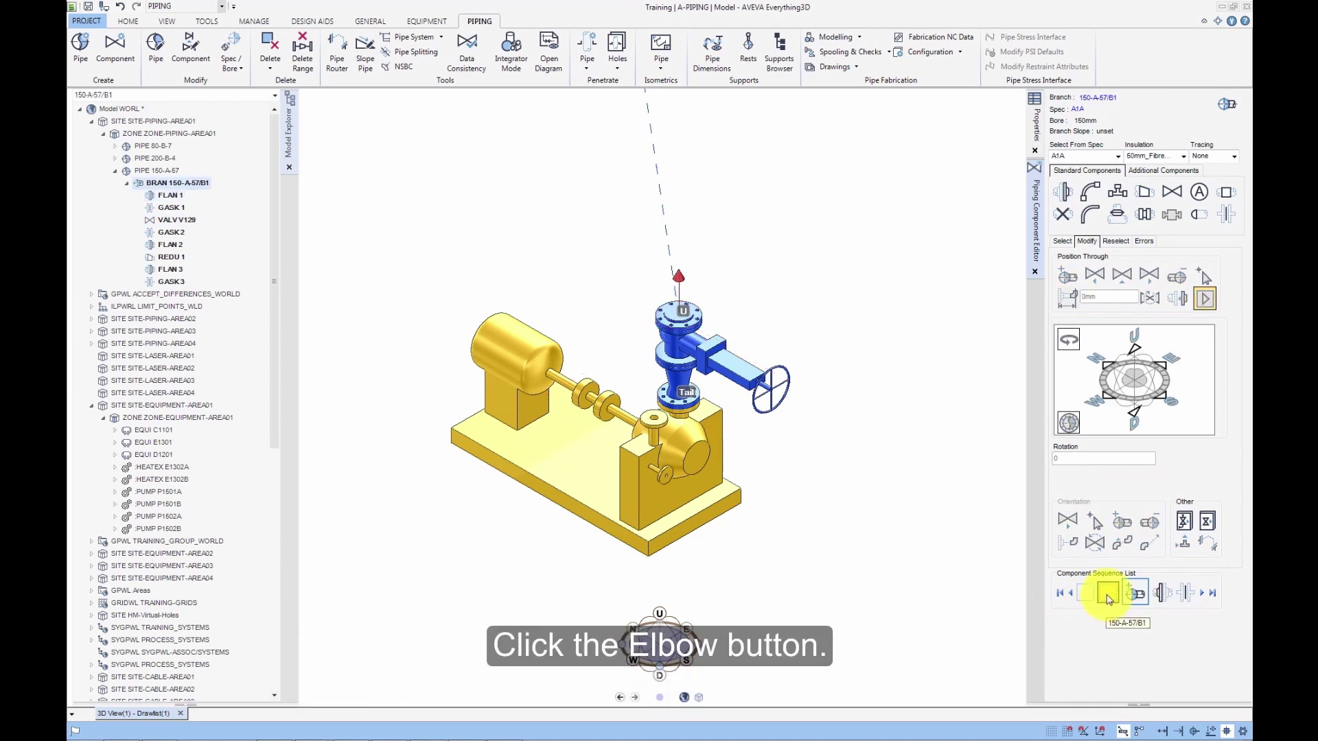
pyautogui.click(1092, 195)
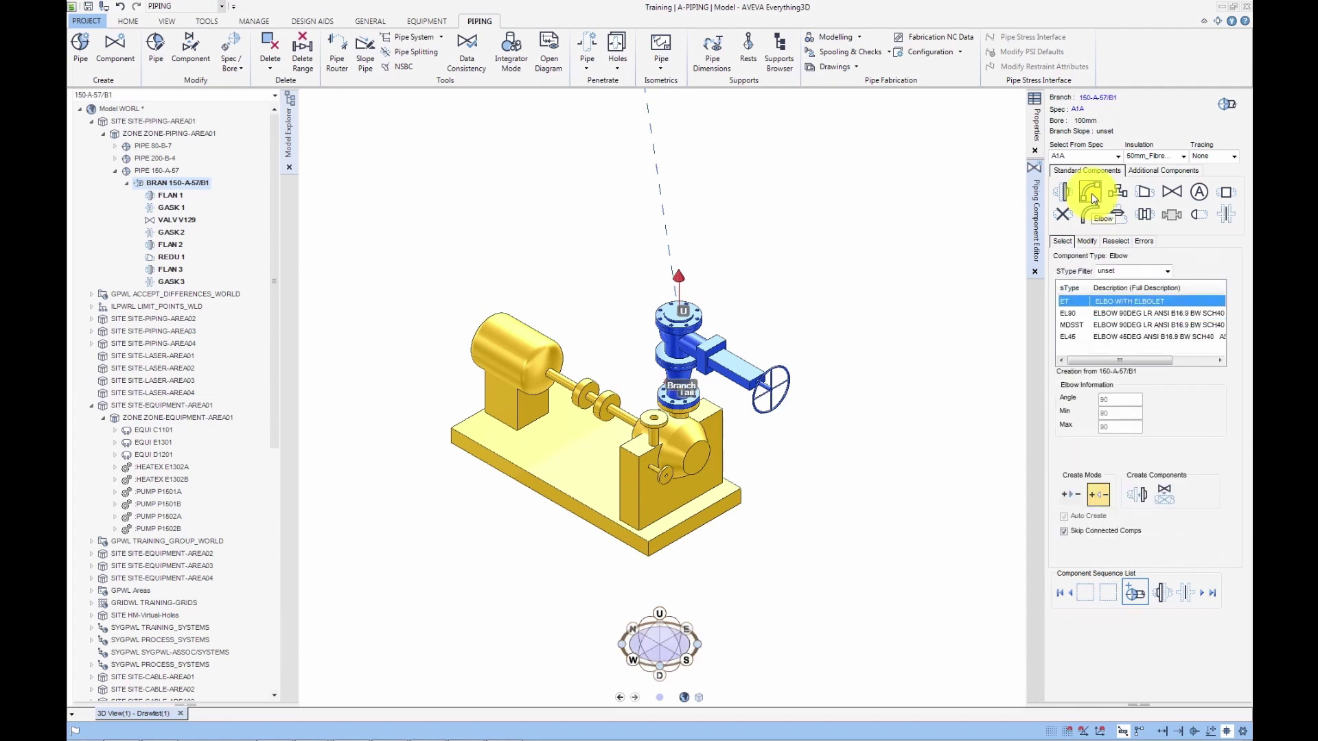
pyautogui.click(1073, 314)
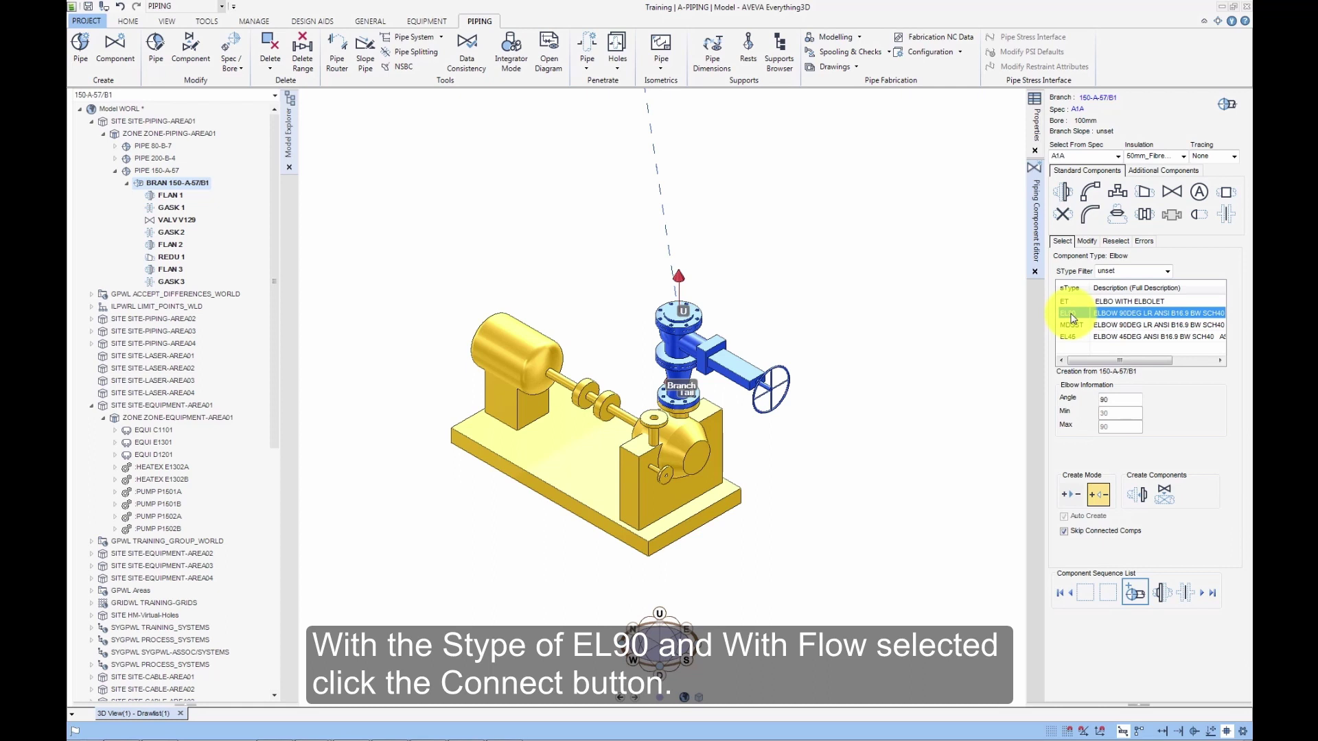
pyautogui.click(1069, 499)
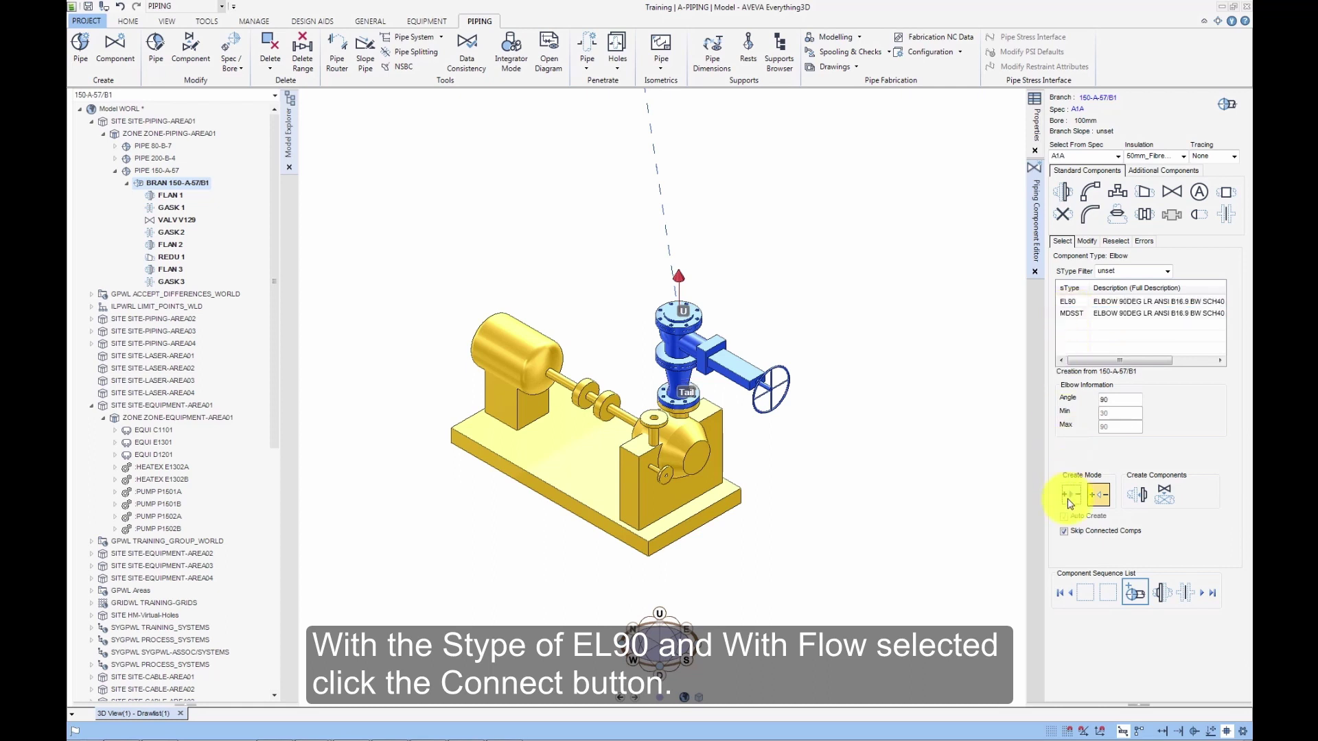
pyautogui.click(1143, 503)
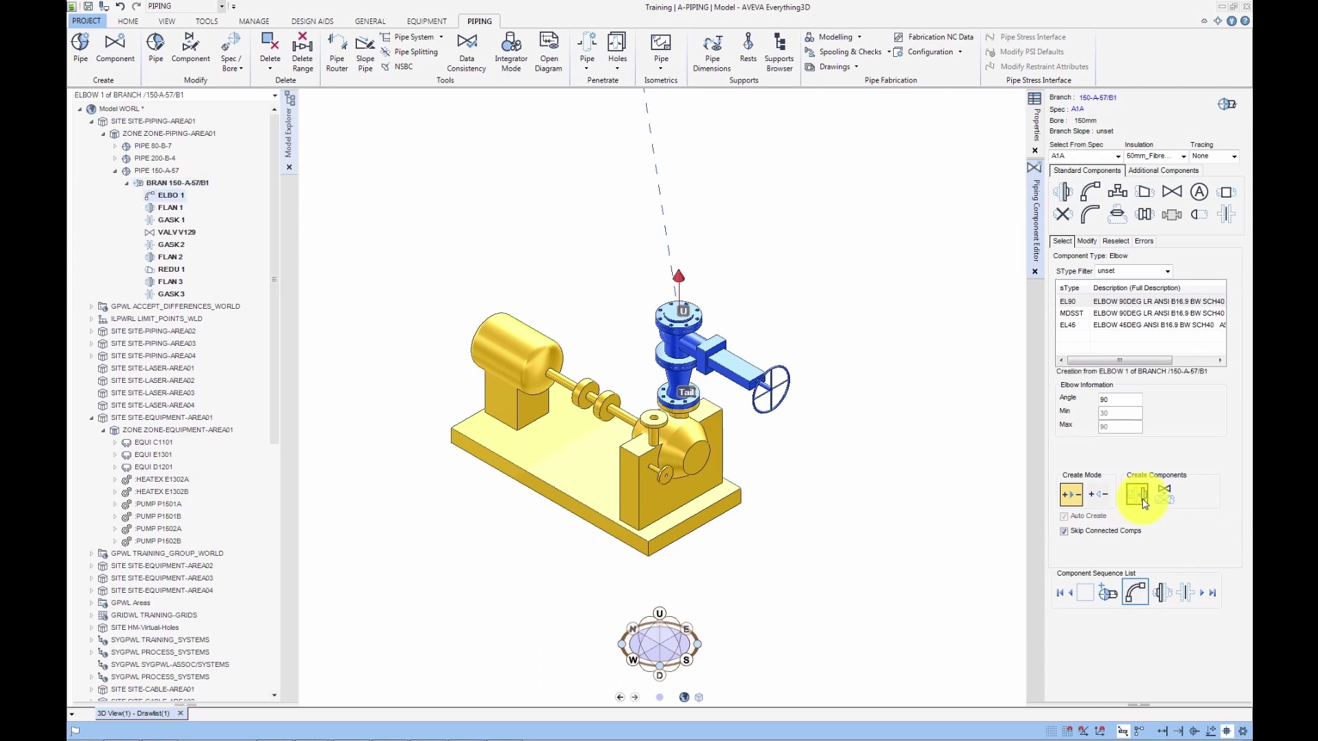
pyautogui.rightClick(623, 162)
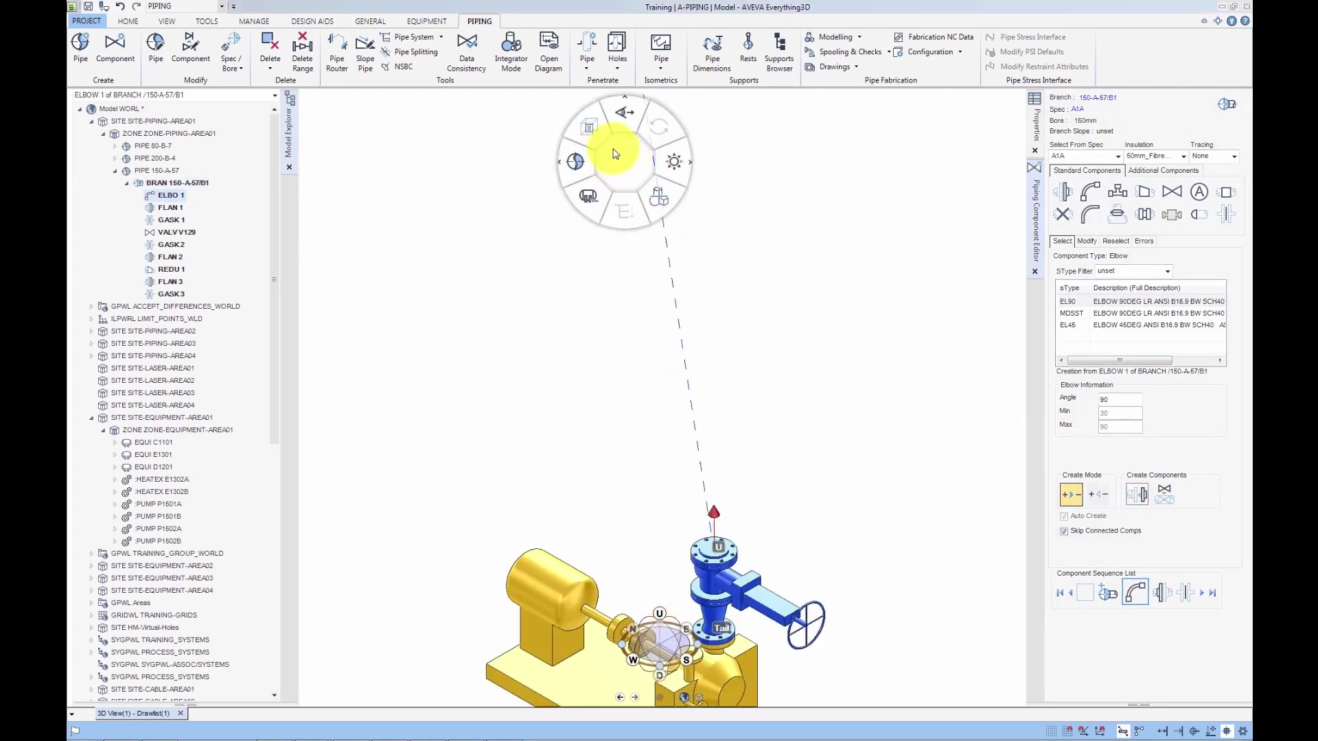
pyautogui.click(598, 136)
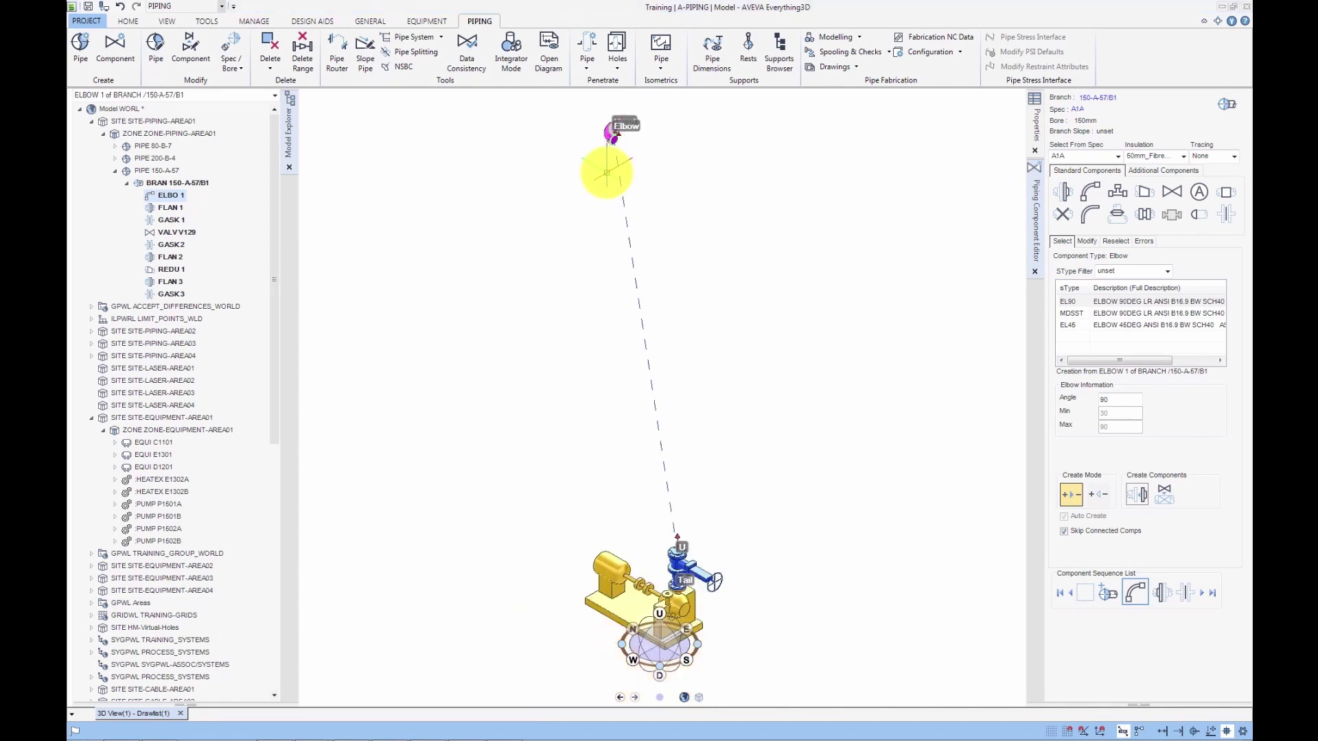
# Set elbow ELBO 1's direction to D so its outlet points down.
pyautogui.click(1087, 241)
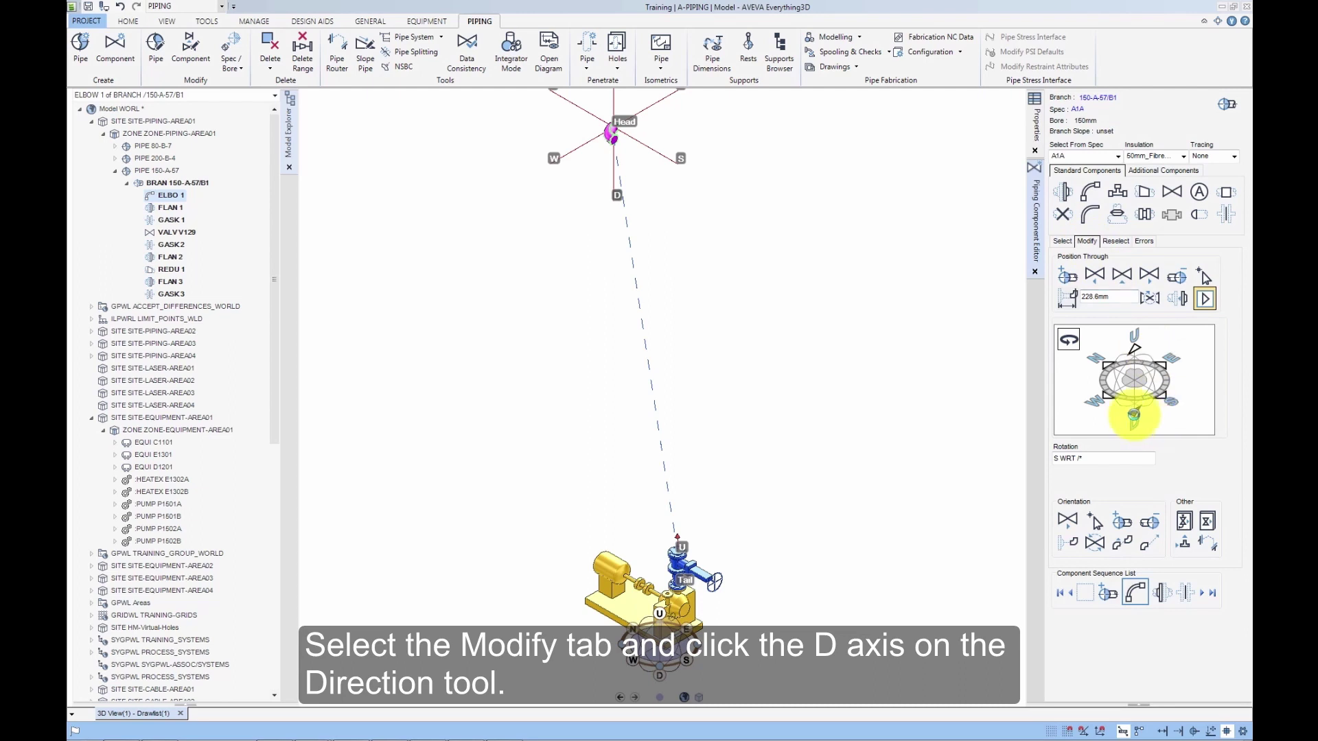
pyautogui.click(1135, 416)
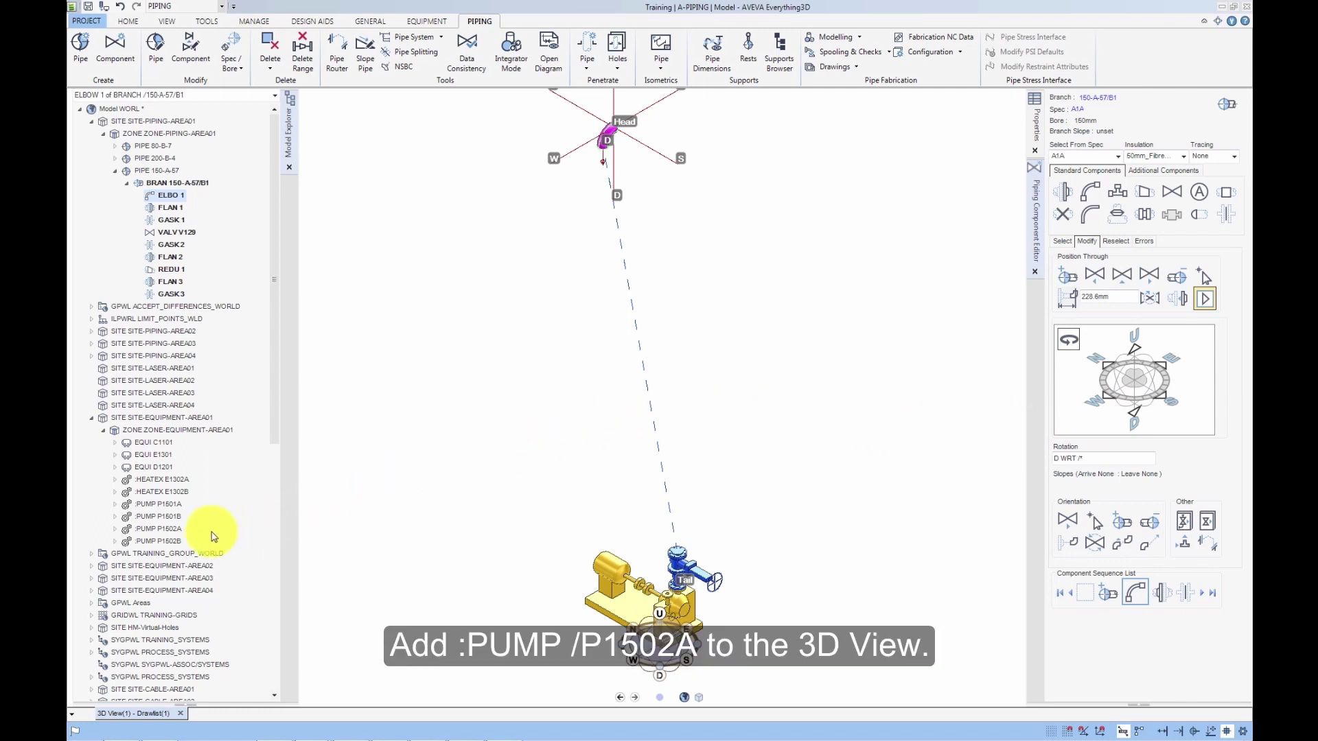
# Add pump P1502A to the 3D view and zoom in on both pumps.
pyautogui.moveTo(171, 530); pyautogui.dragTo(395, 539)
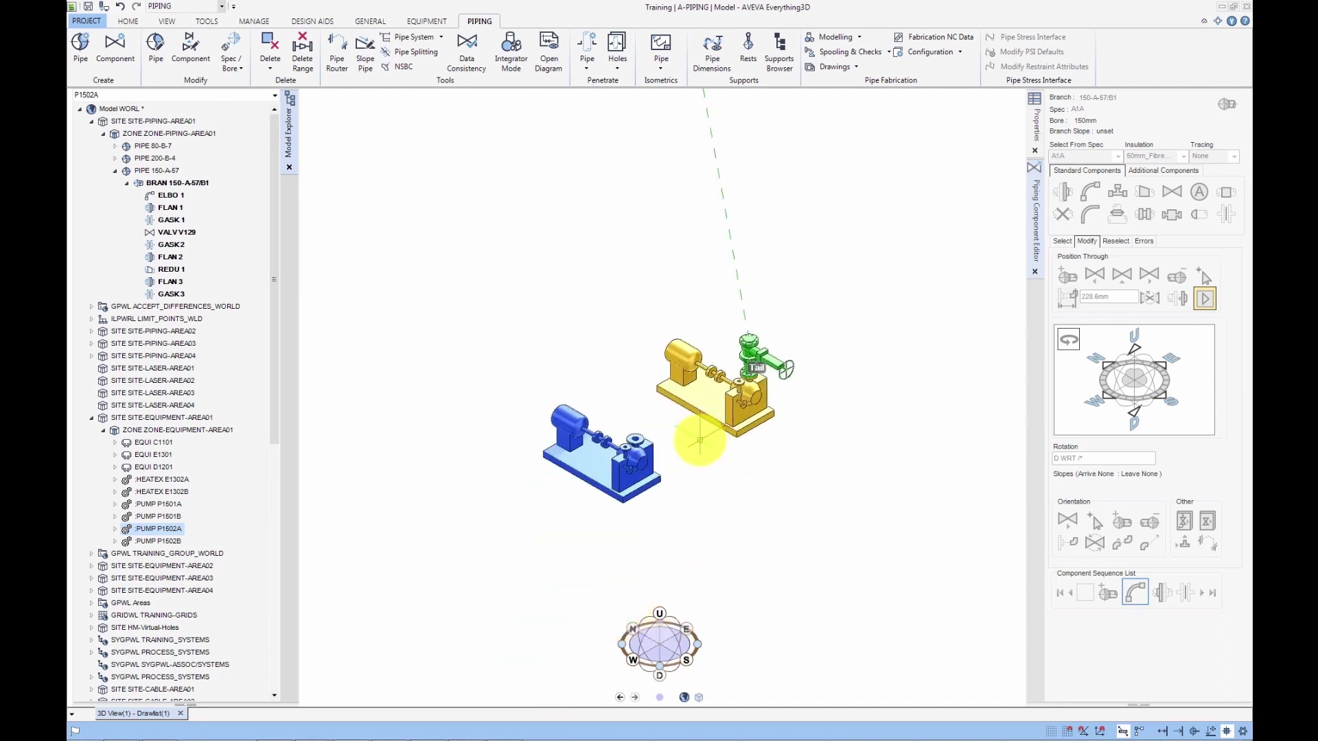
pyautogui.scroll(4, 704, 426)
pyautogui.scroll(2, 709, 400)
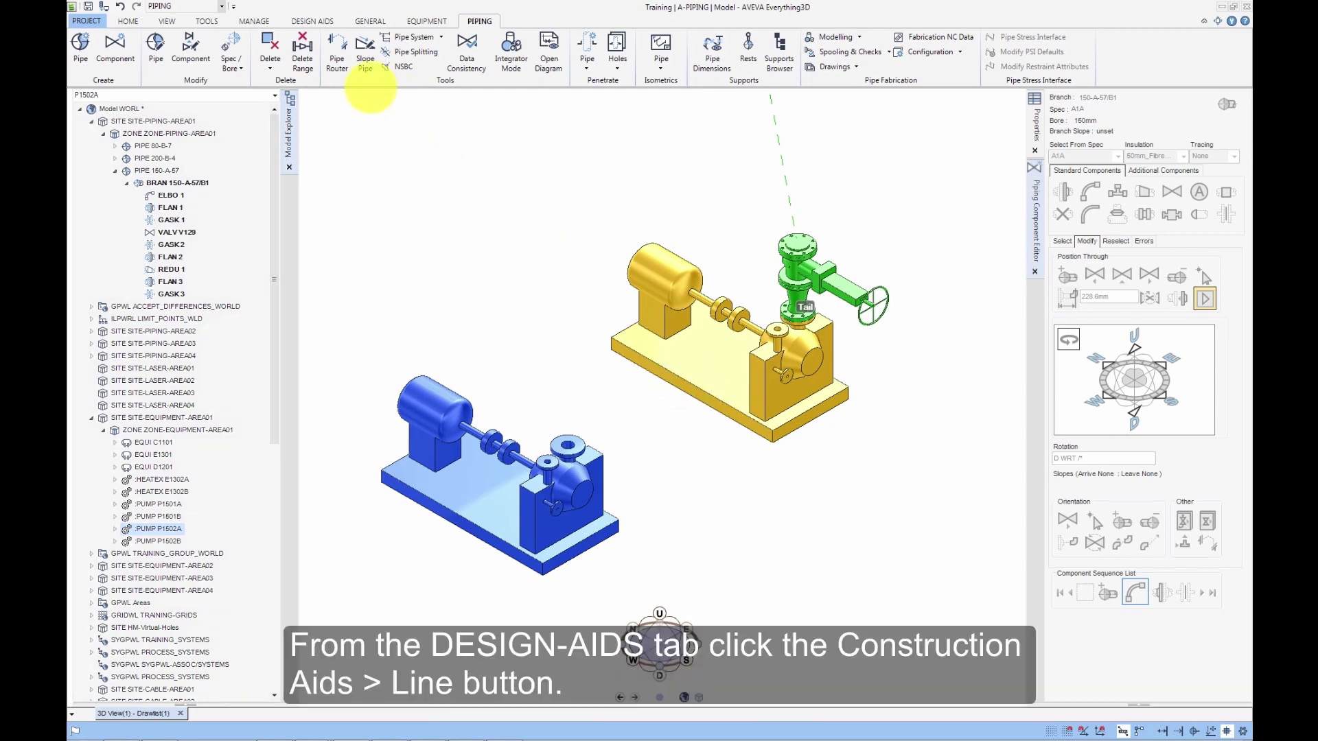
# Use Construction Aids > Line to join the origins of pumps P1502A and P1502B.
pyautogui.click(315, 22)
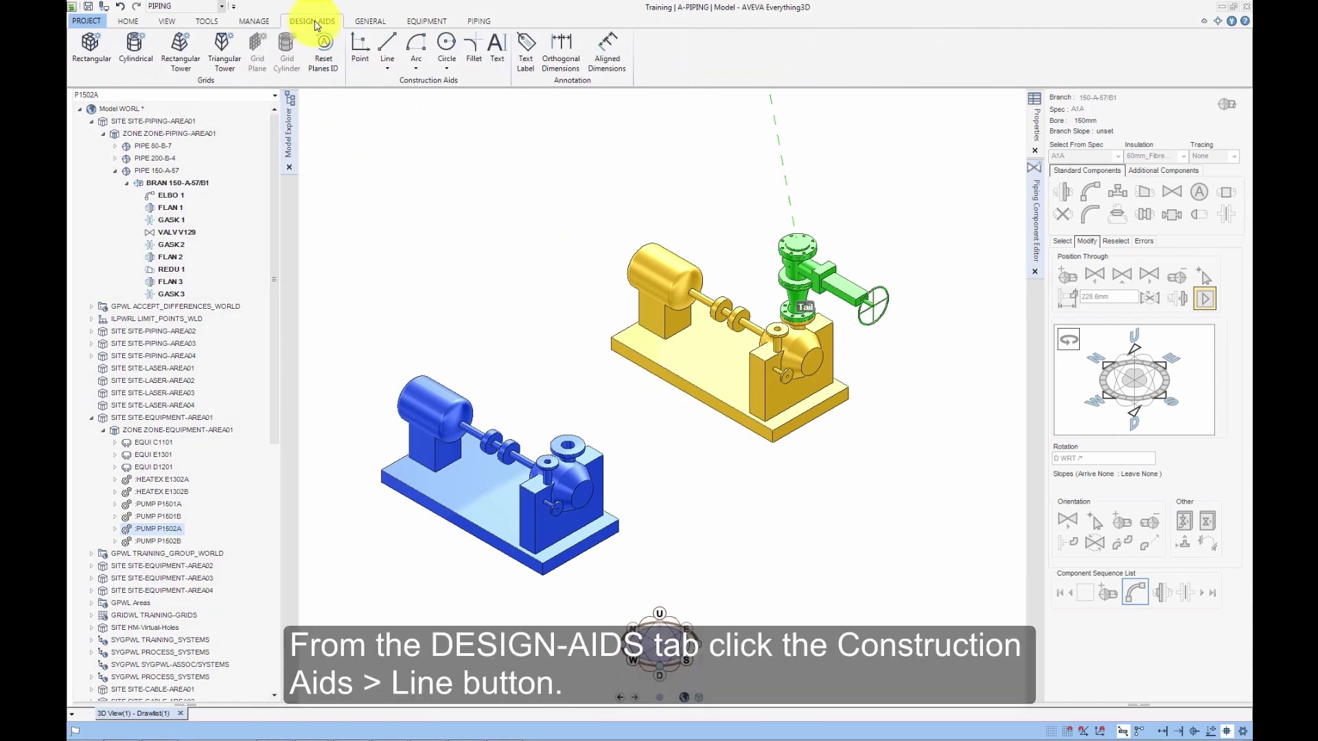
pyautogui.click(386, 50)
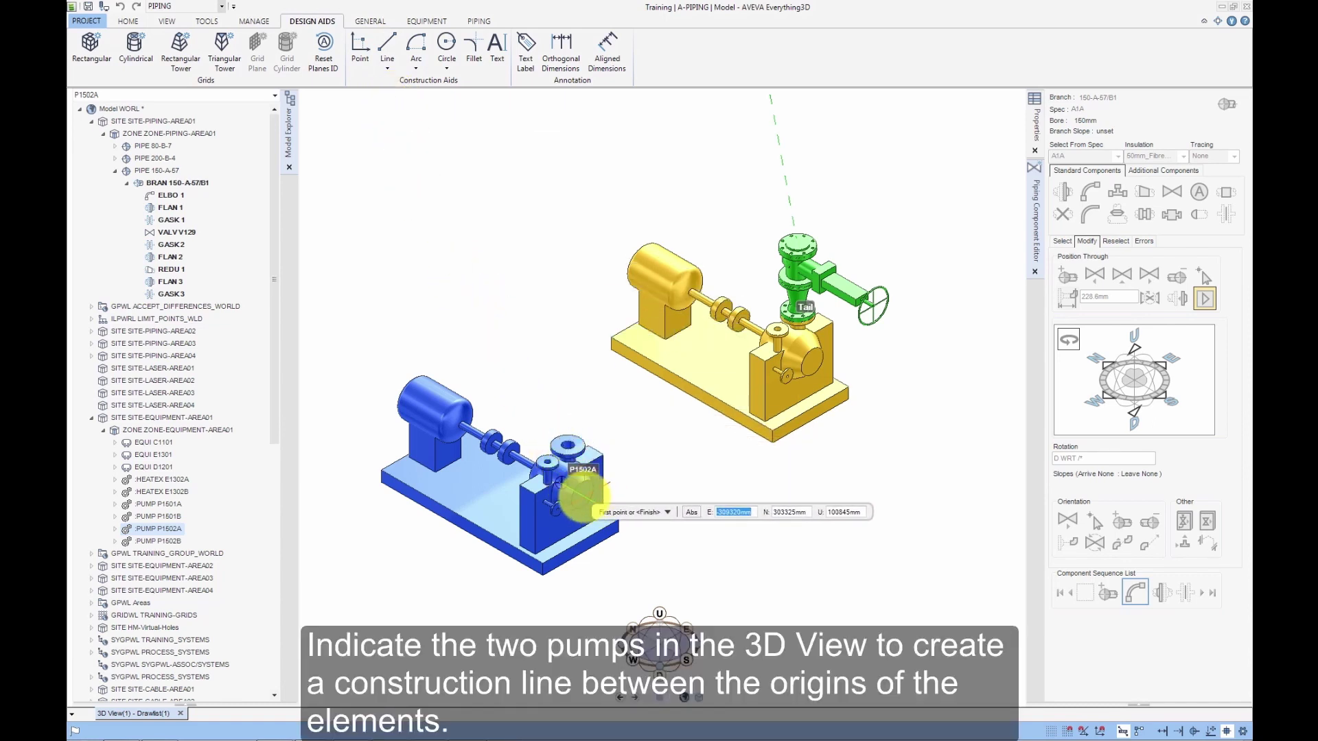
pyautogui.click(580, 494)
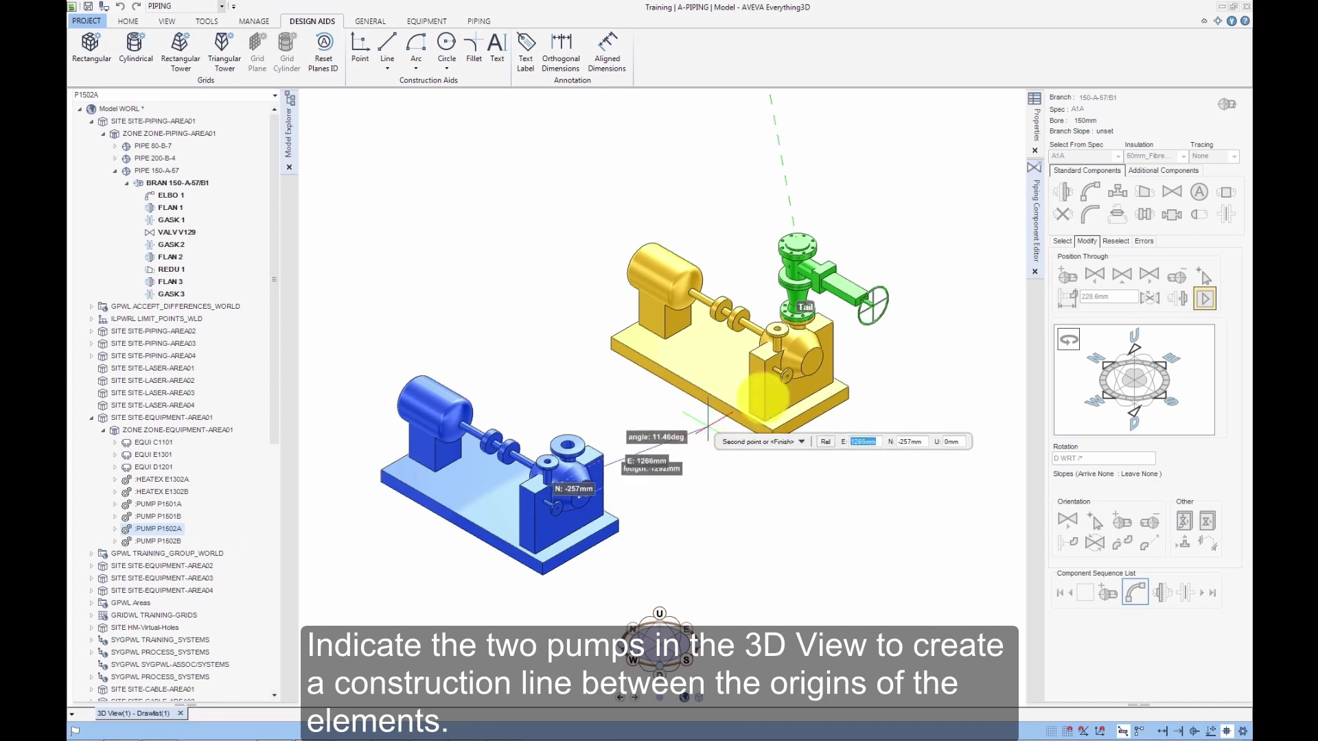
pyautogui.click(801, 367)
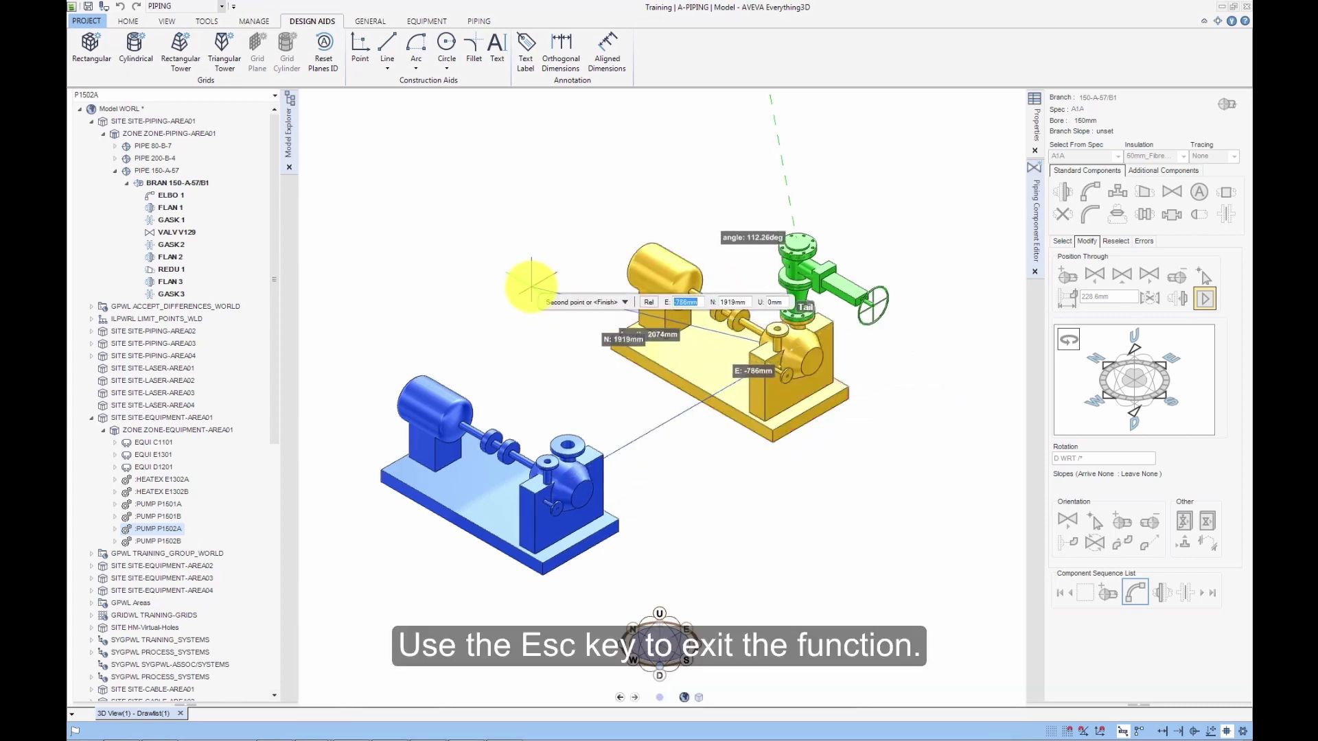
pyautogui.press('Escape')
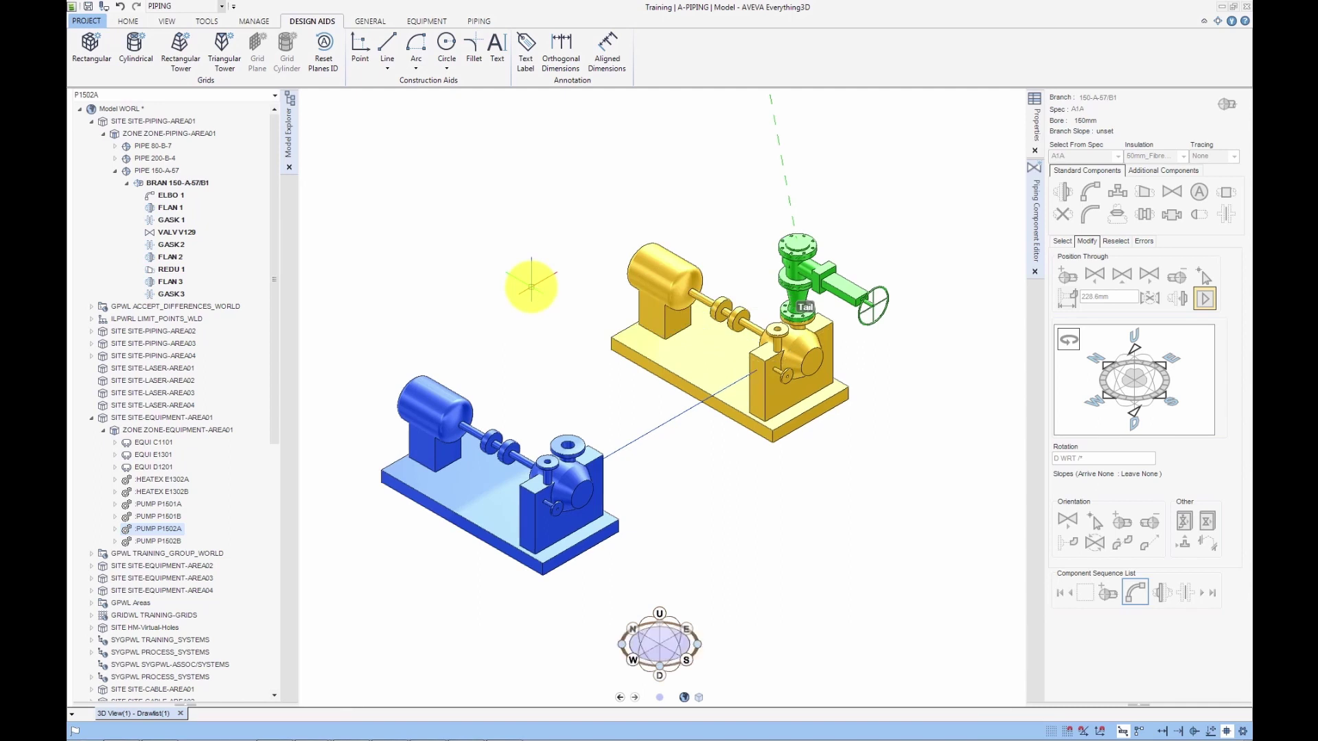
# Frame the whole branch and select elbow ELBO 1 at the branch Head.
pyautogui.click(478, 24)
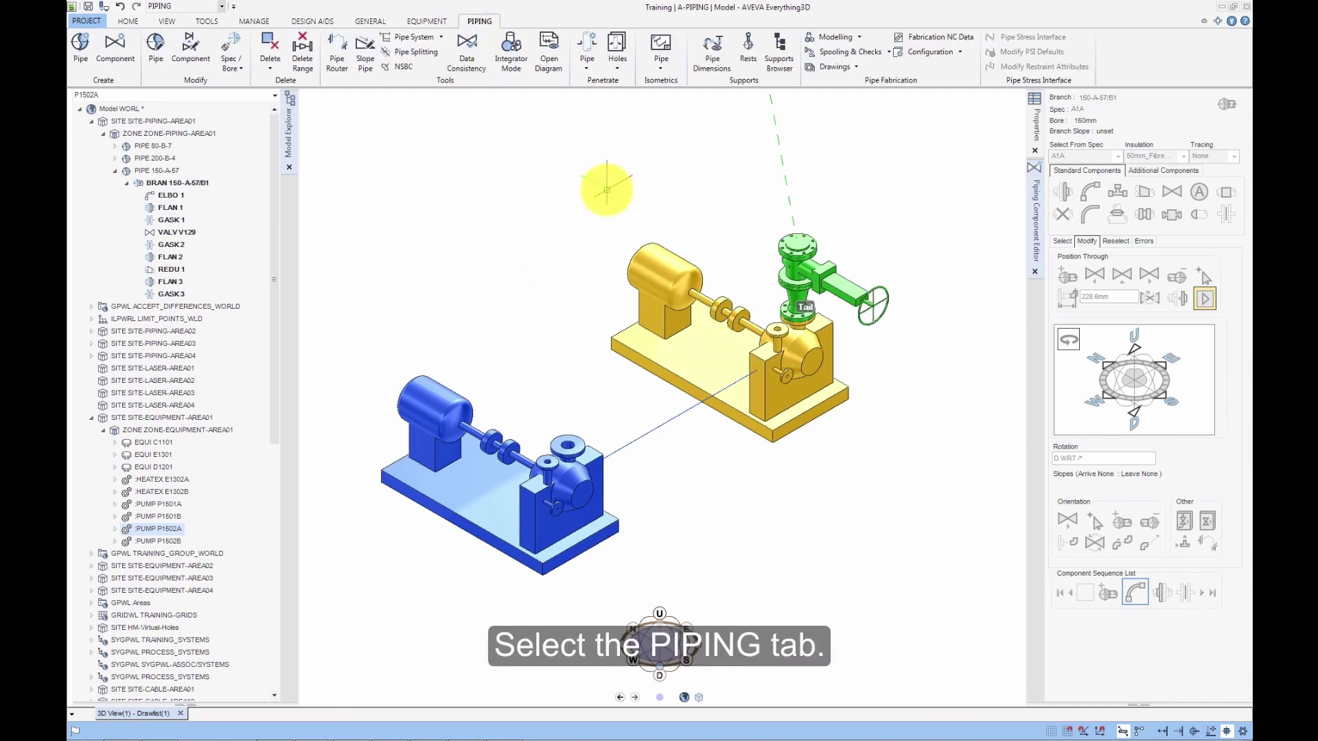
pyautogui.scroll(-3, 607, 191)
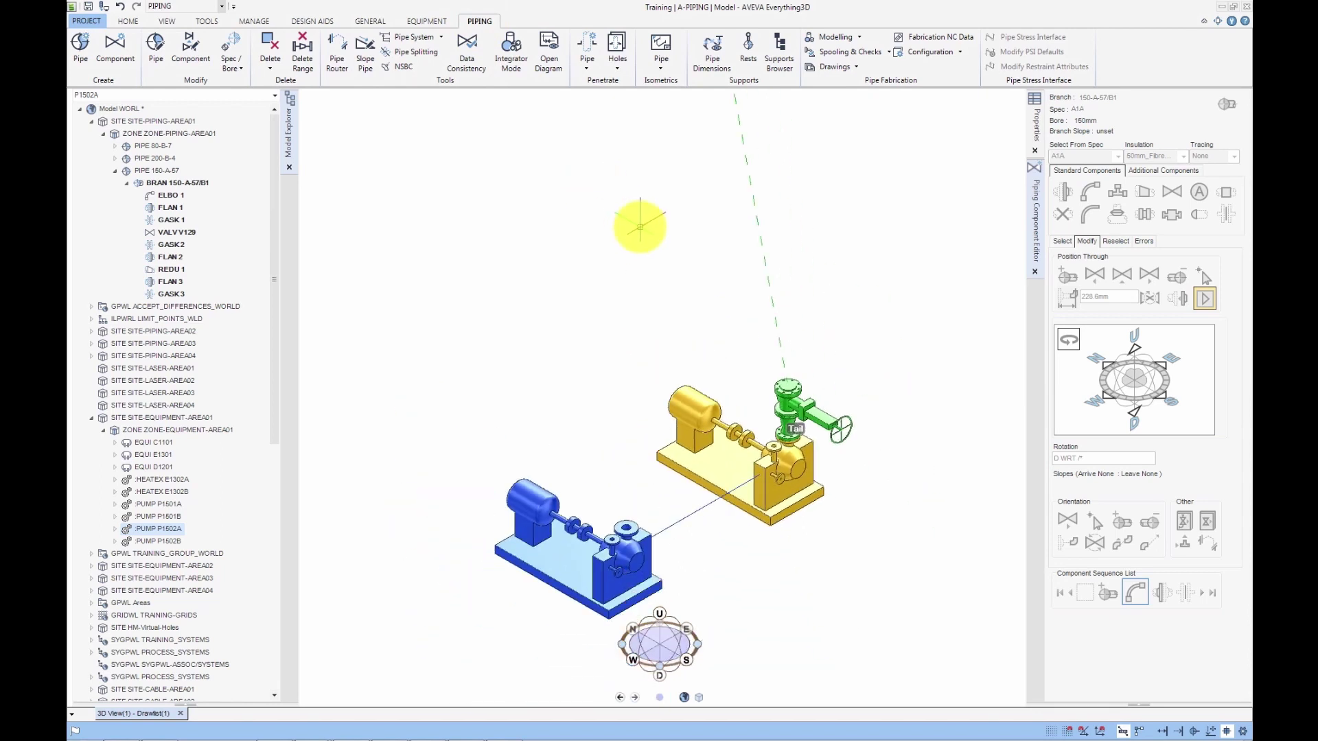
pyautogui.rightClick(642, 232)
pyautogui.click(604, 191)
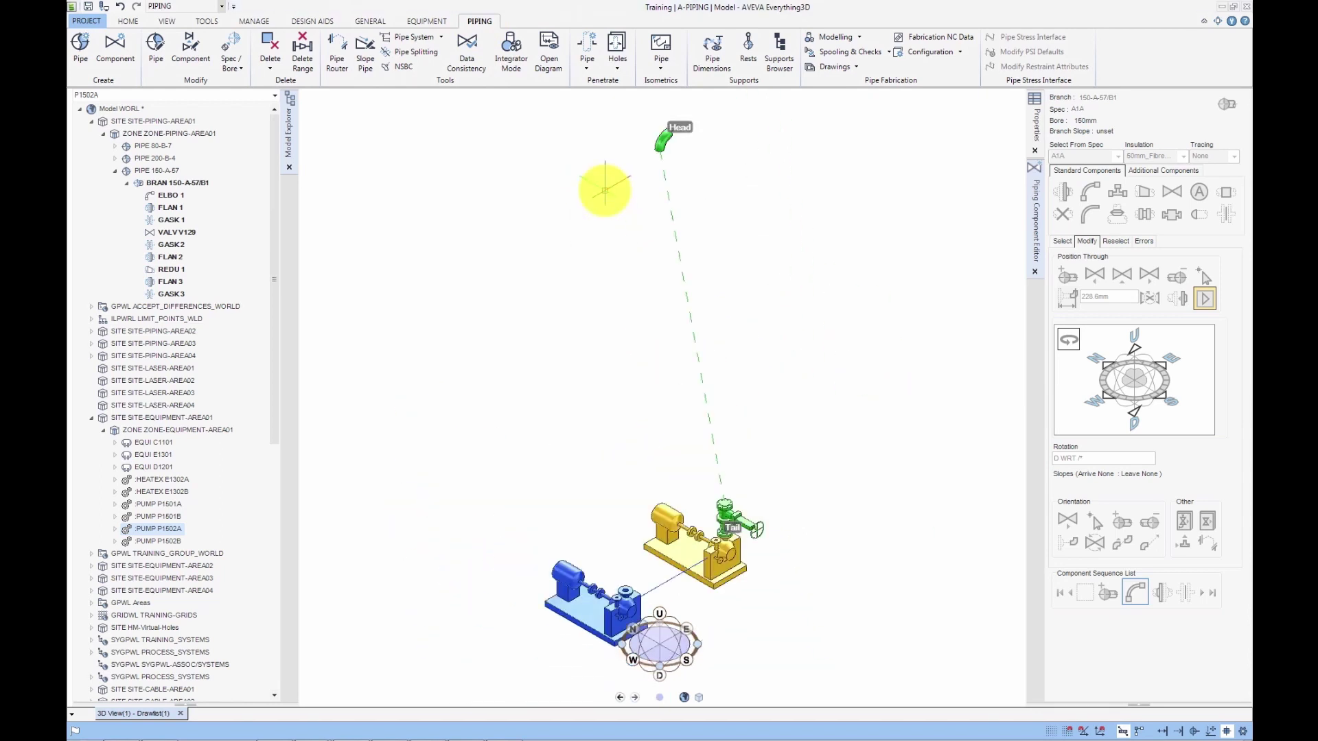
pyautogui.click(662, 142)
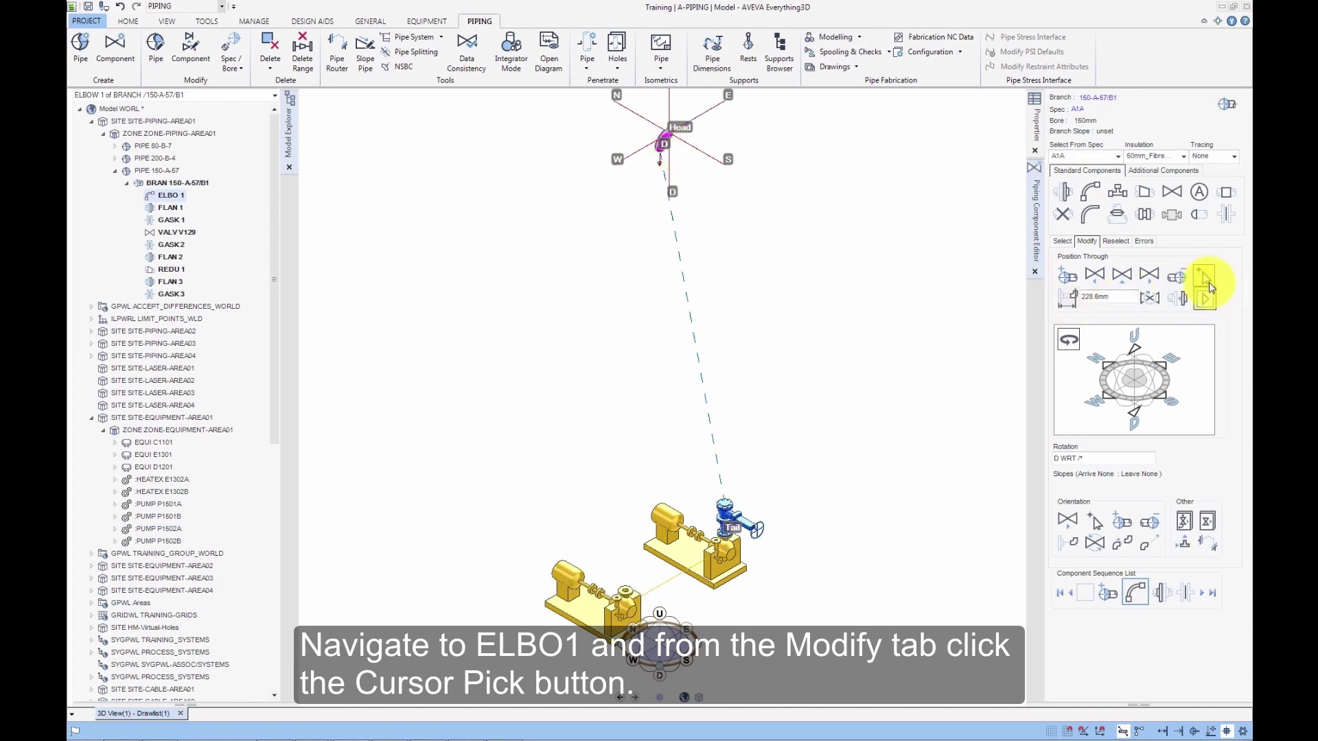
# Move ELBO 1 to the construction line's midpoint using Graphics and Midpoint positioning.
pyautogui.click(1206, 278)
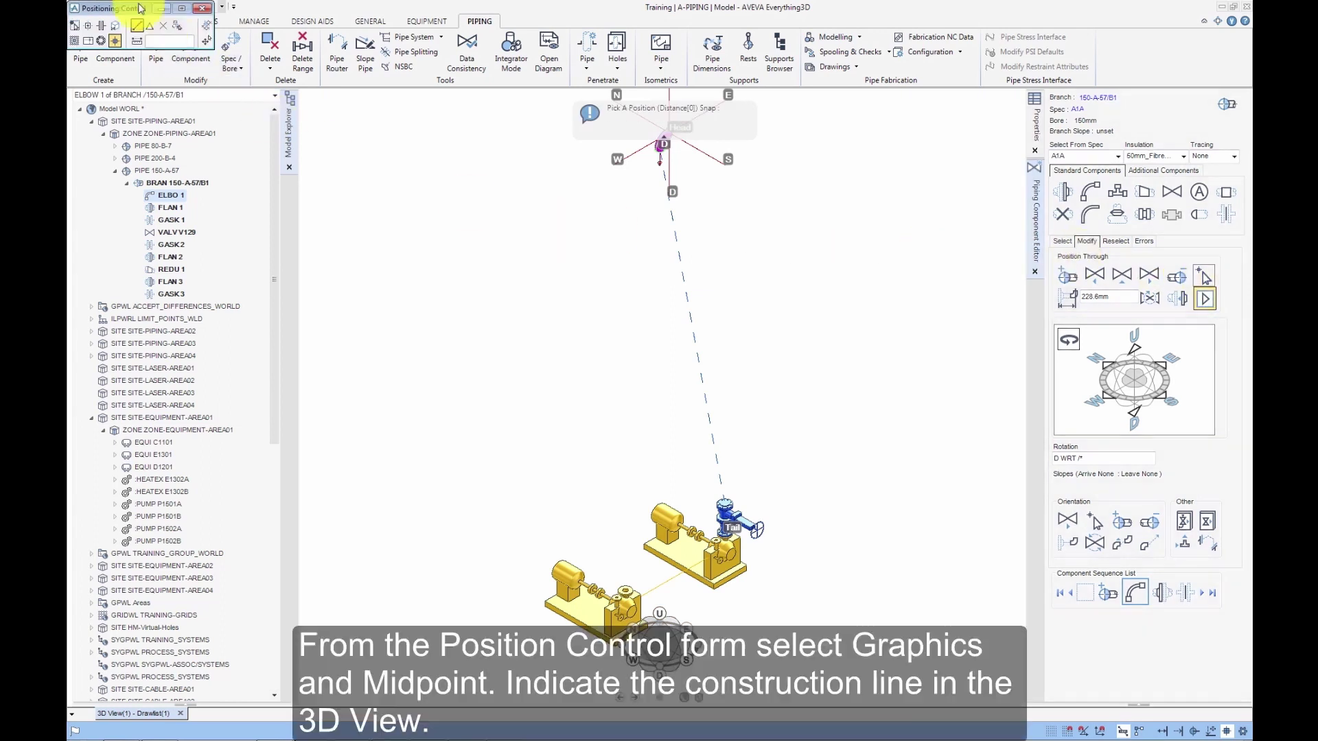
pyautogui.moveTo(115, 10); pyautogui.dragTo(513, 402)
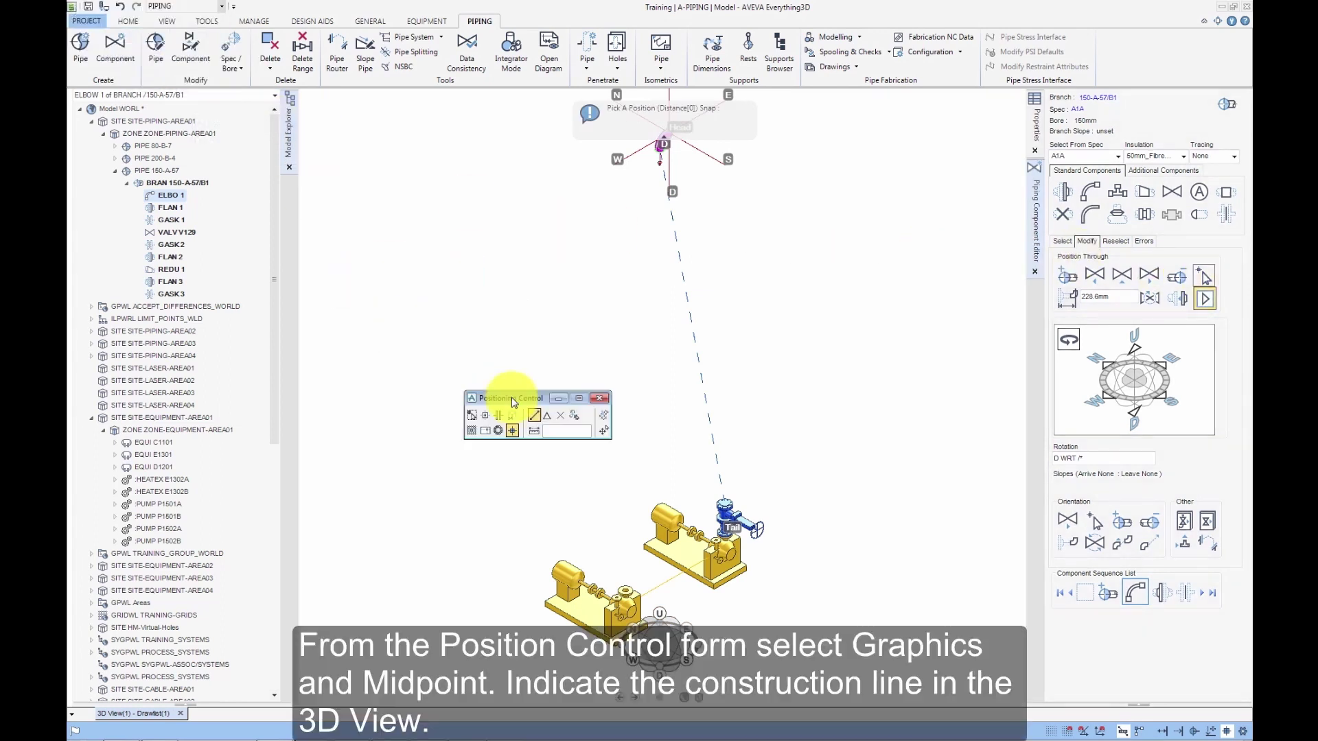
pyautogui.click(513, 418)
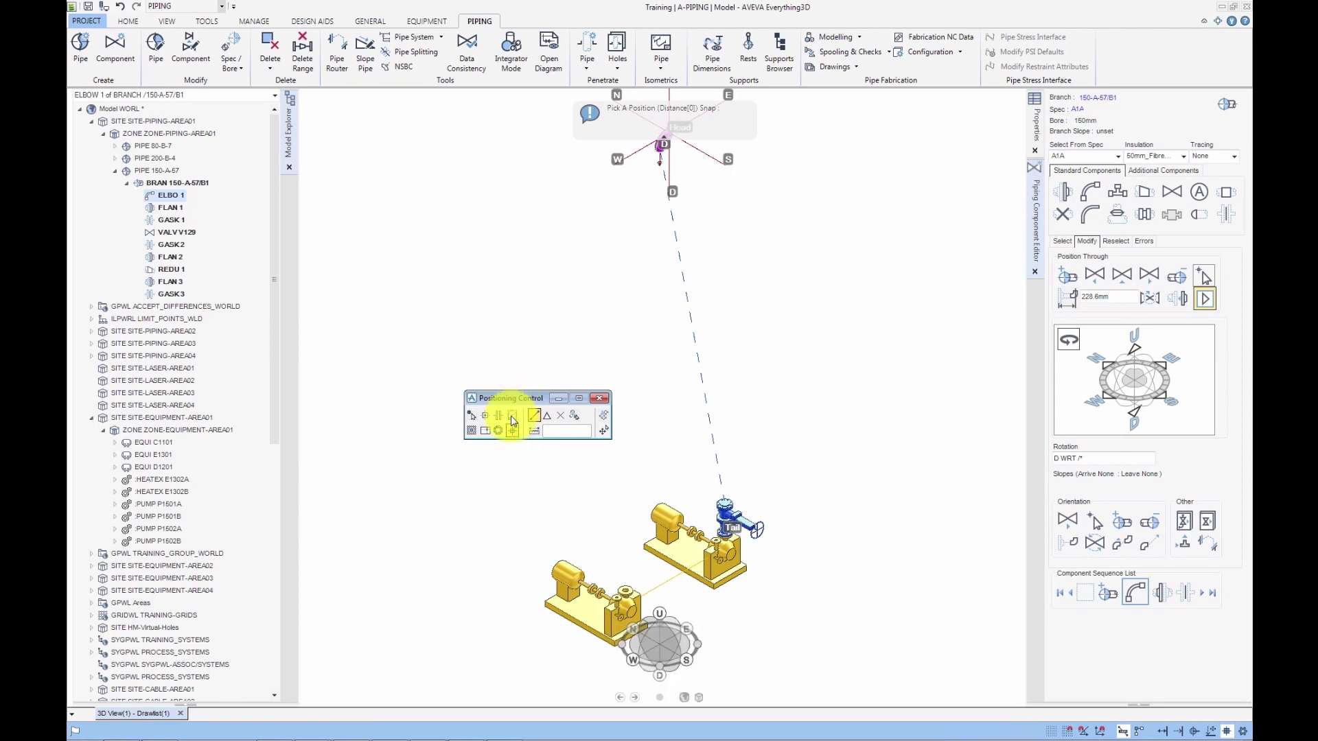
pyautogui.click(548, 418)
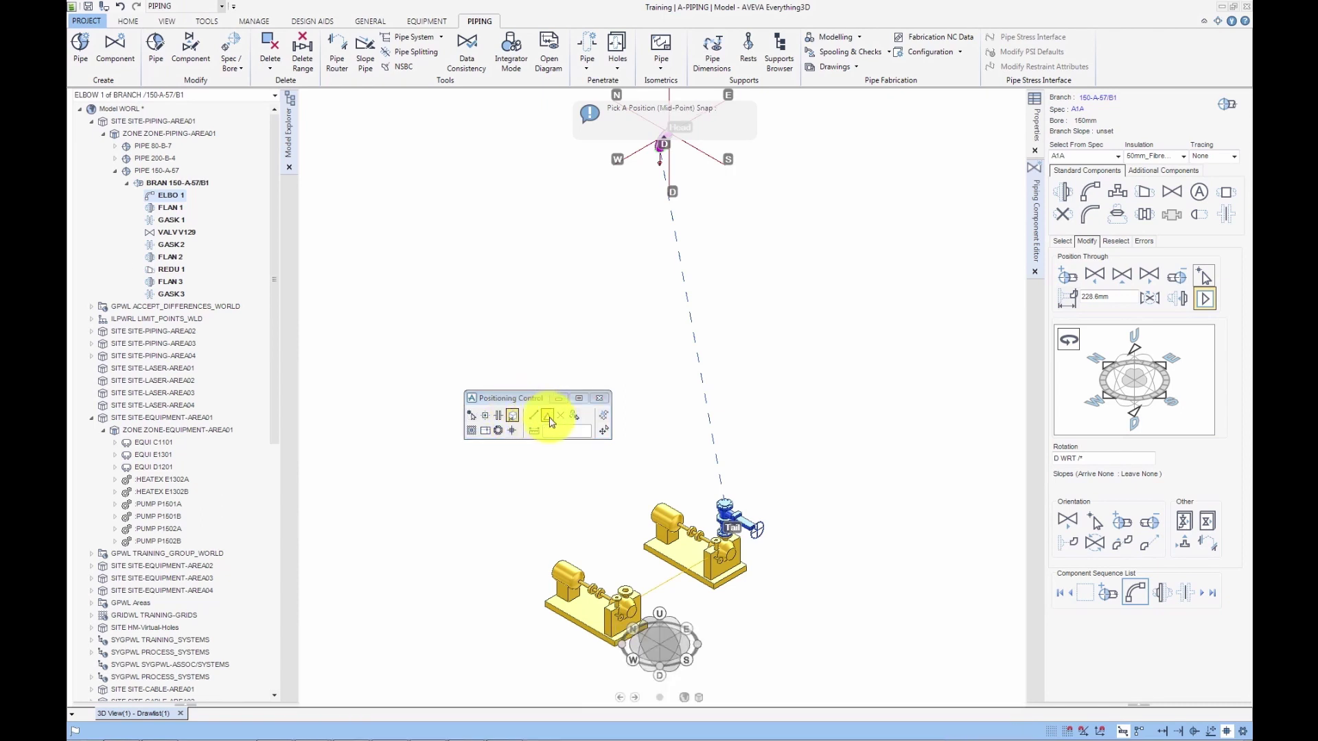
pyautogui.click(669, 581)
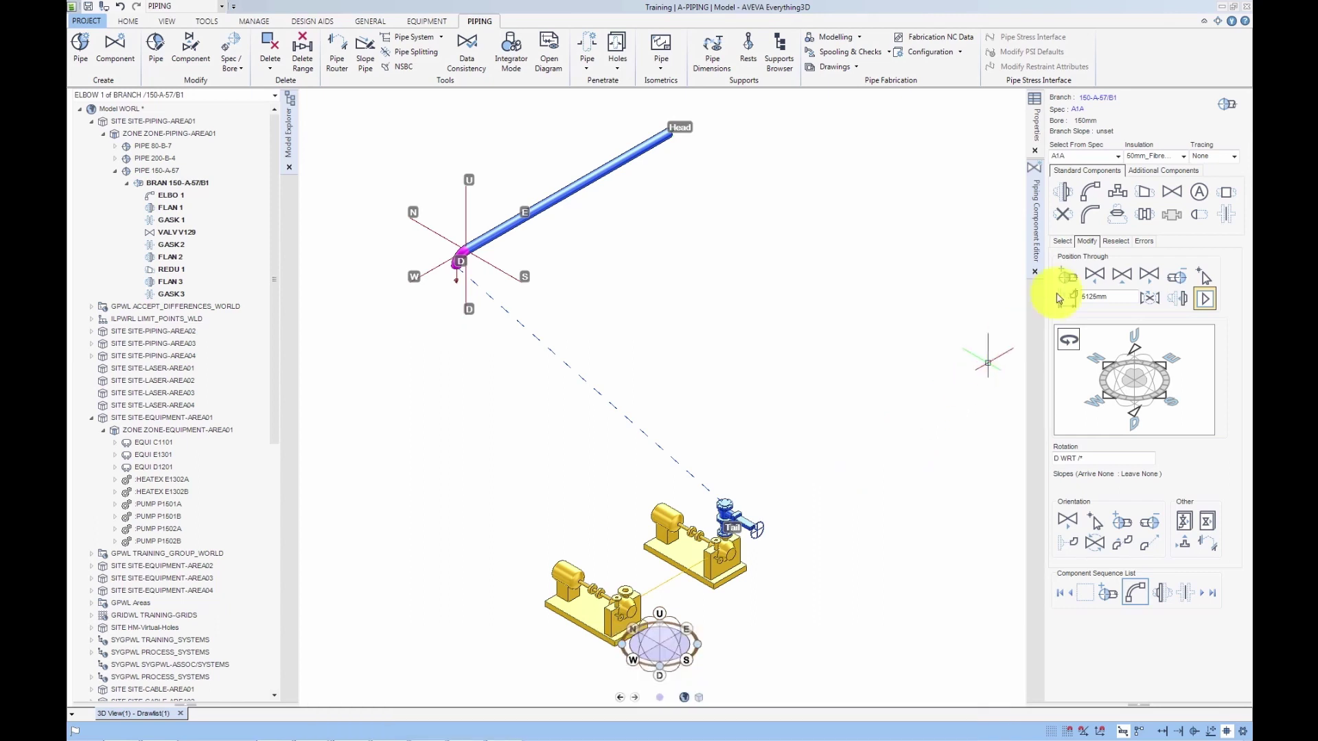
# Connect a 150mm TEE ANSI B16.9 BW SCH40 tee after ELBO 1, arriving by connection, STYPE T.
pyautogui.click(1119, 193)
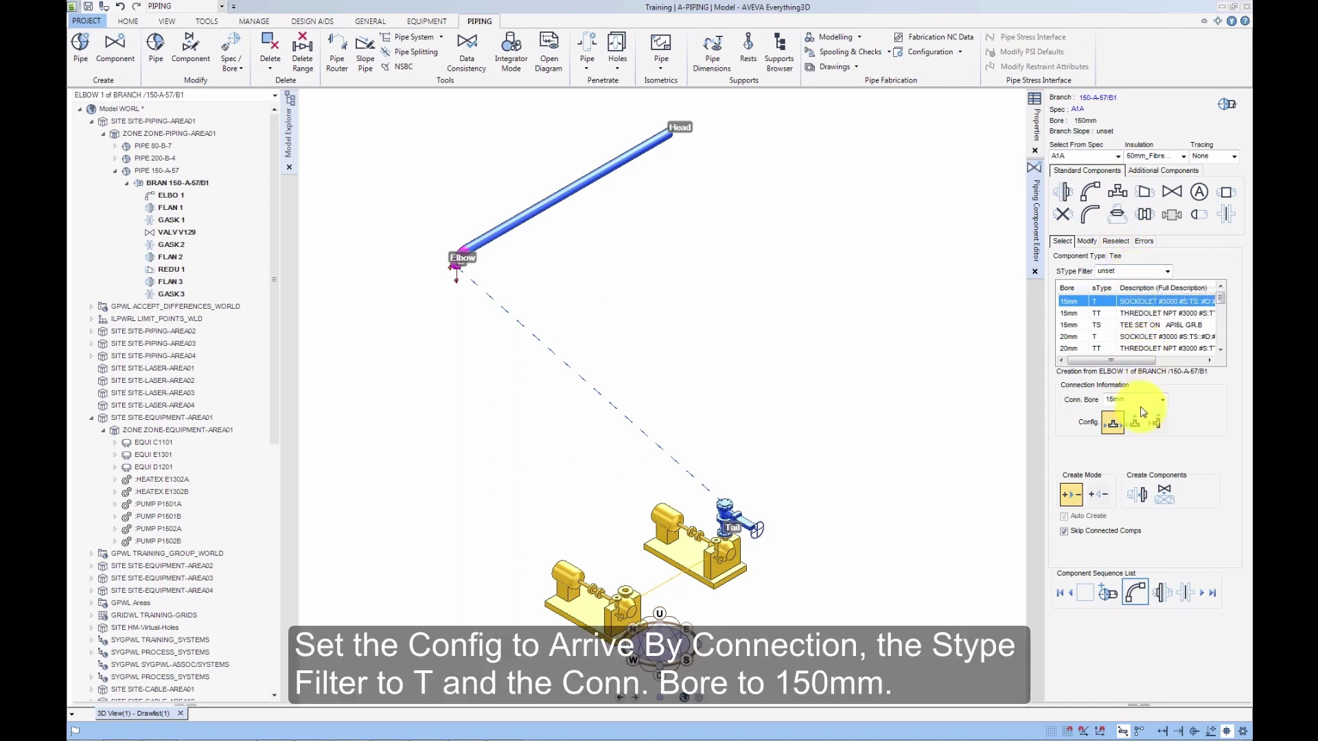
pyautogui.click(1157, 426)
pyautogui.click(1158, 425)
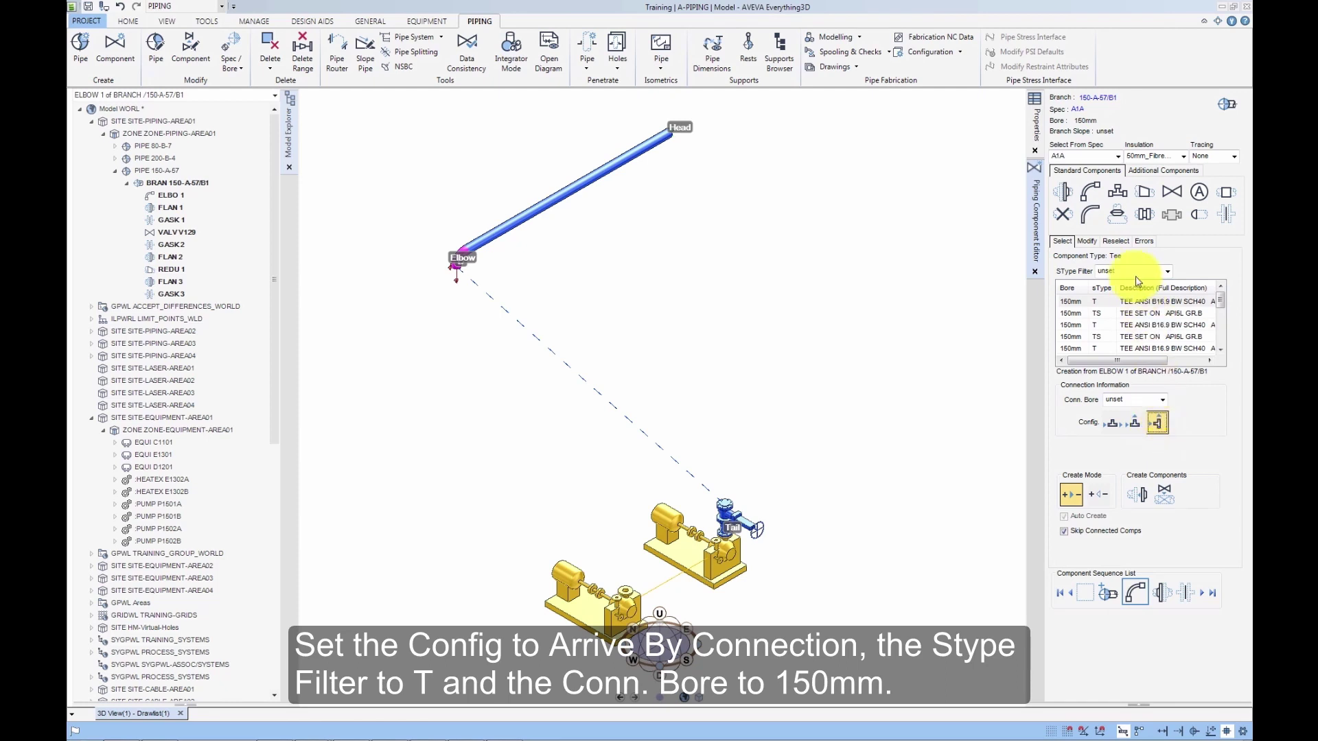
pyautogui.click(1160, 272)
pyautogui.click(1104, 293)
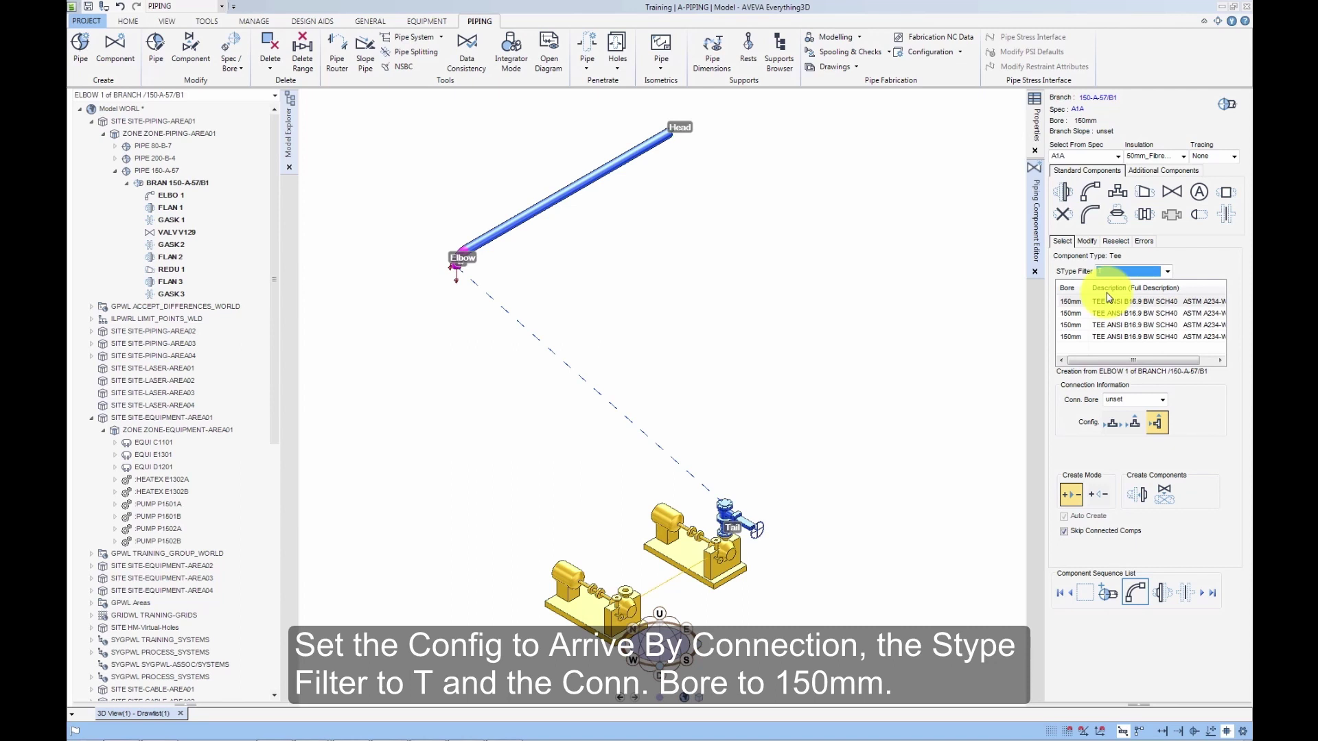
pyautogui.click(1163, 400)
pyautogui.click(1131, 416)
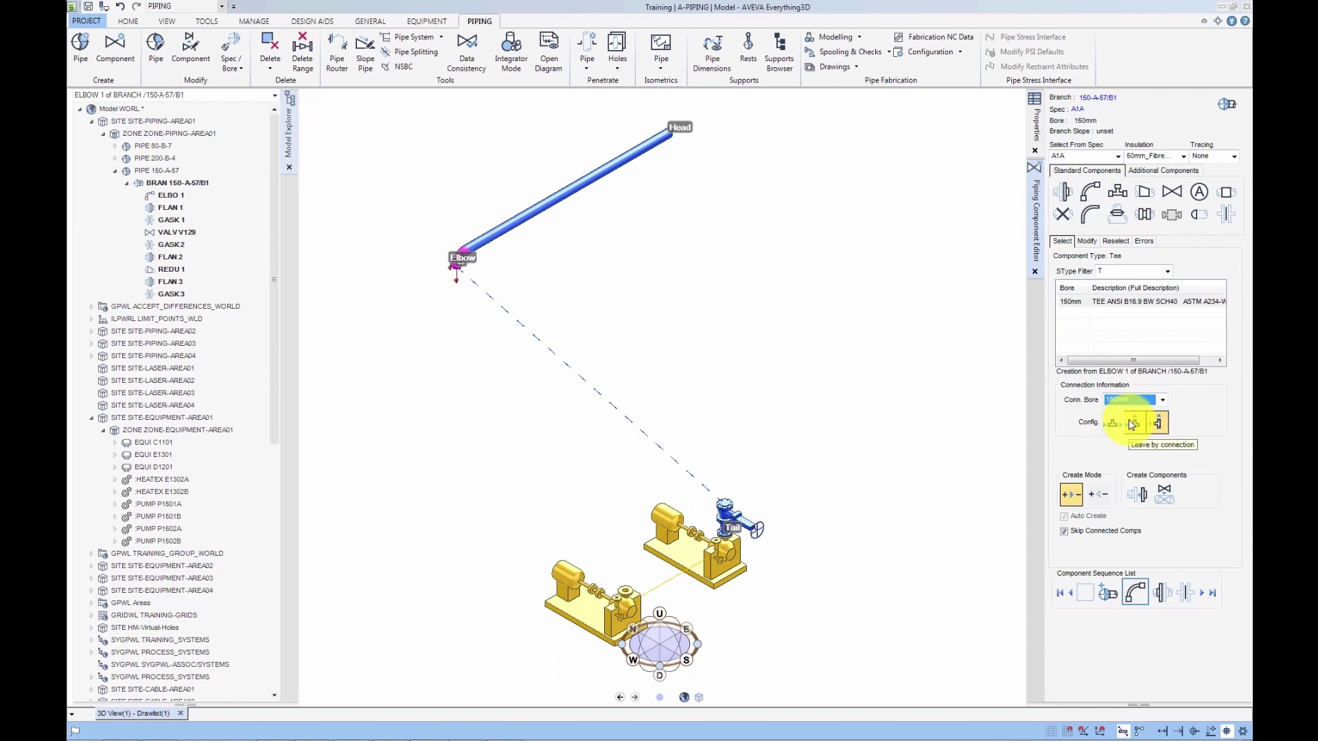
pyautogui.click(1126, 303)
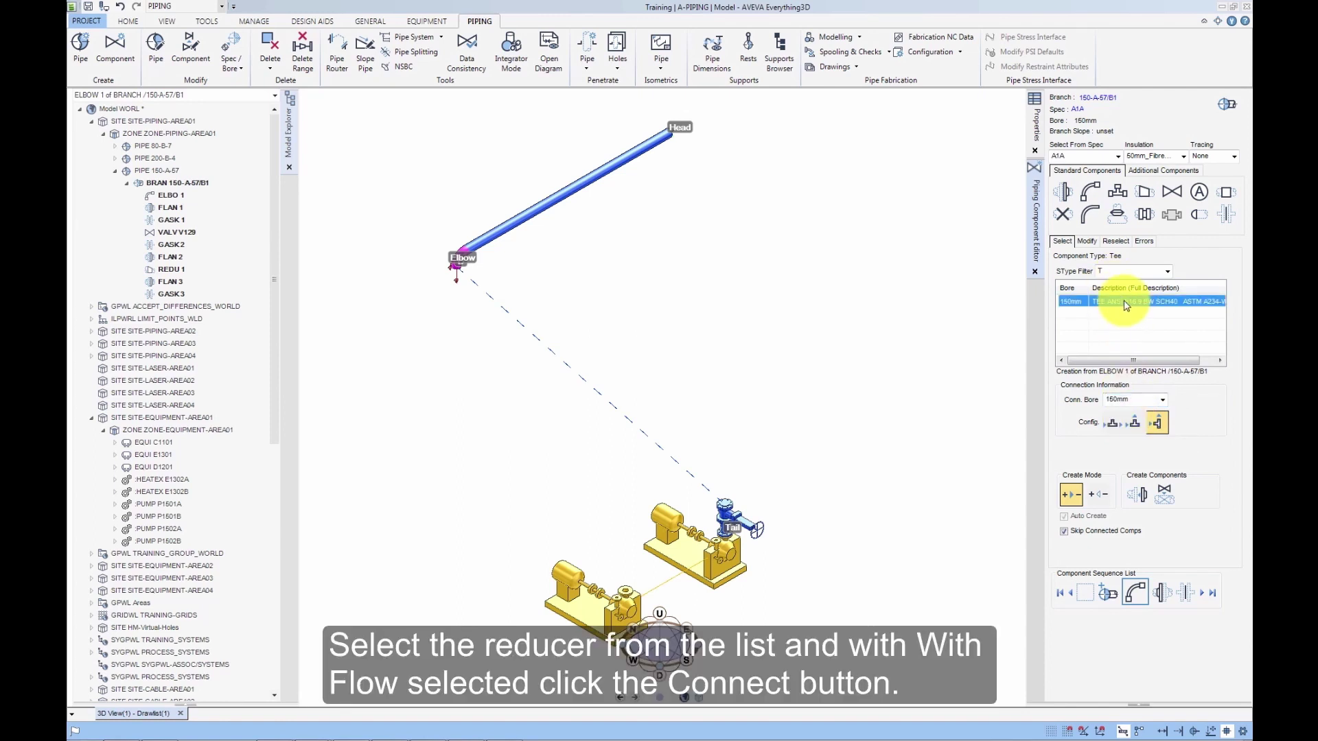
pyautogui.click(1135, 497)
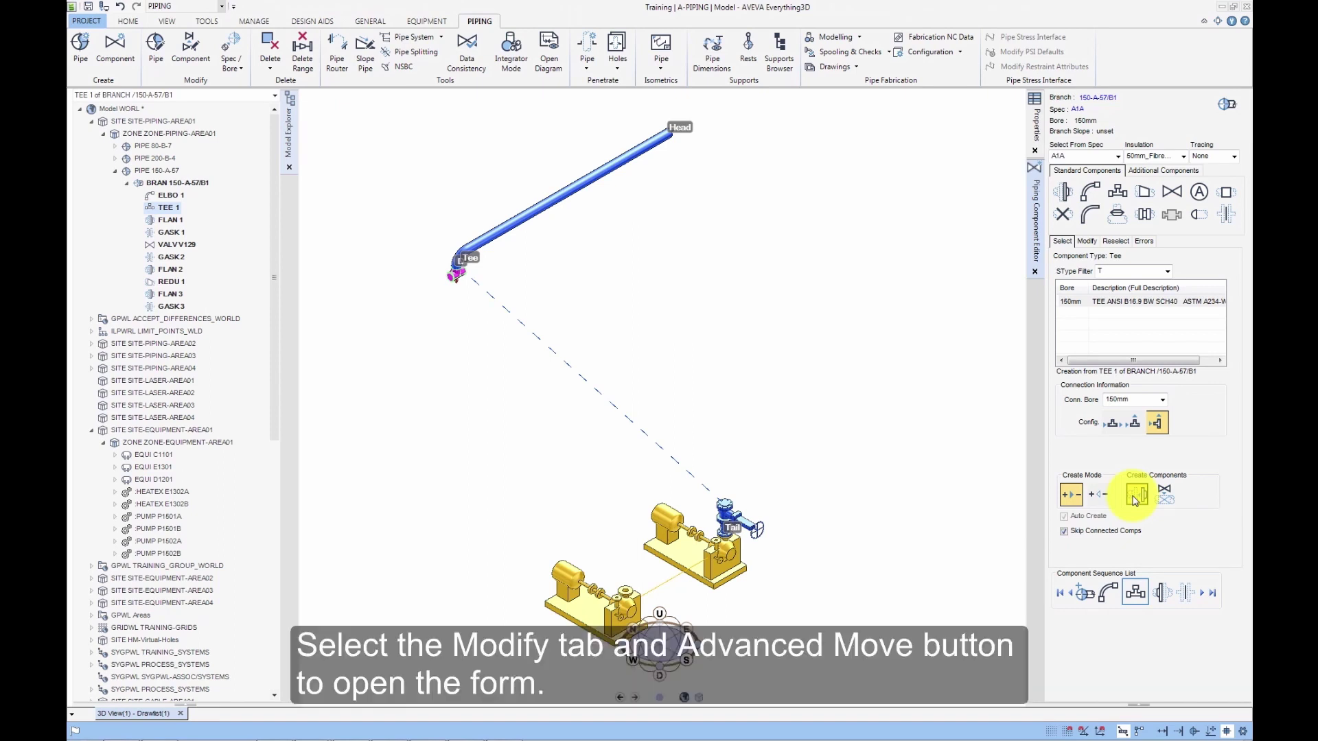
# Open the Advanced Move form for TEE 1 and move it clear of the model.
pyautogui.click(1083, 240)
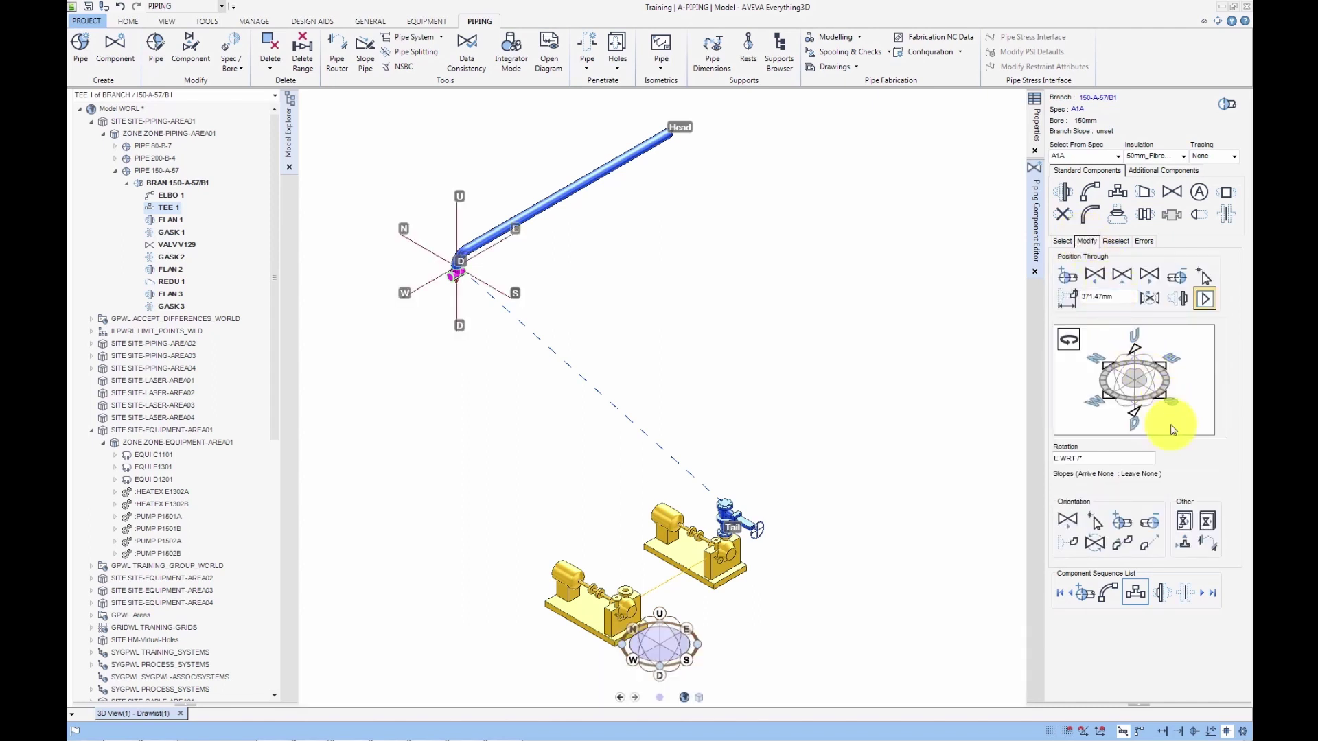
pyautogui.click(1207, 523)
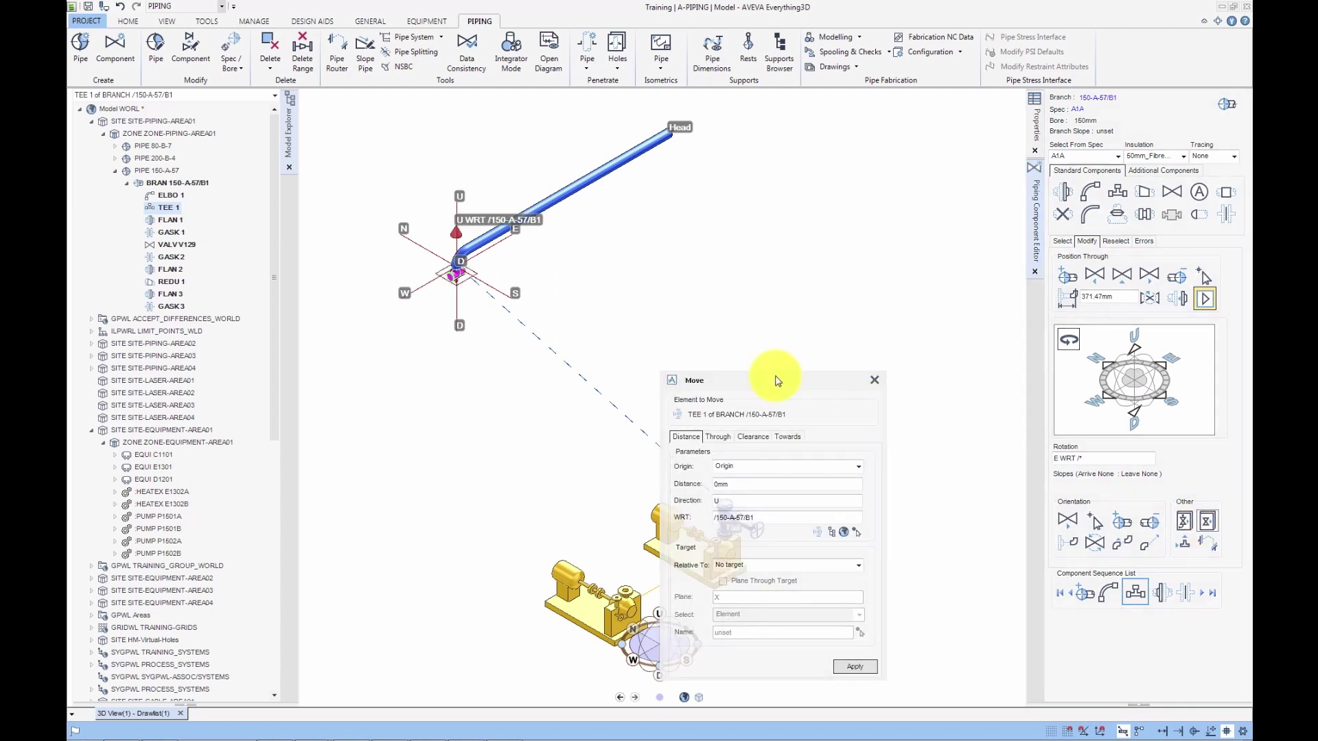
pyautogui.moveTo(783, 382); pyautogui.dragTo(875, 180)
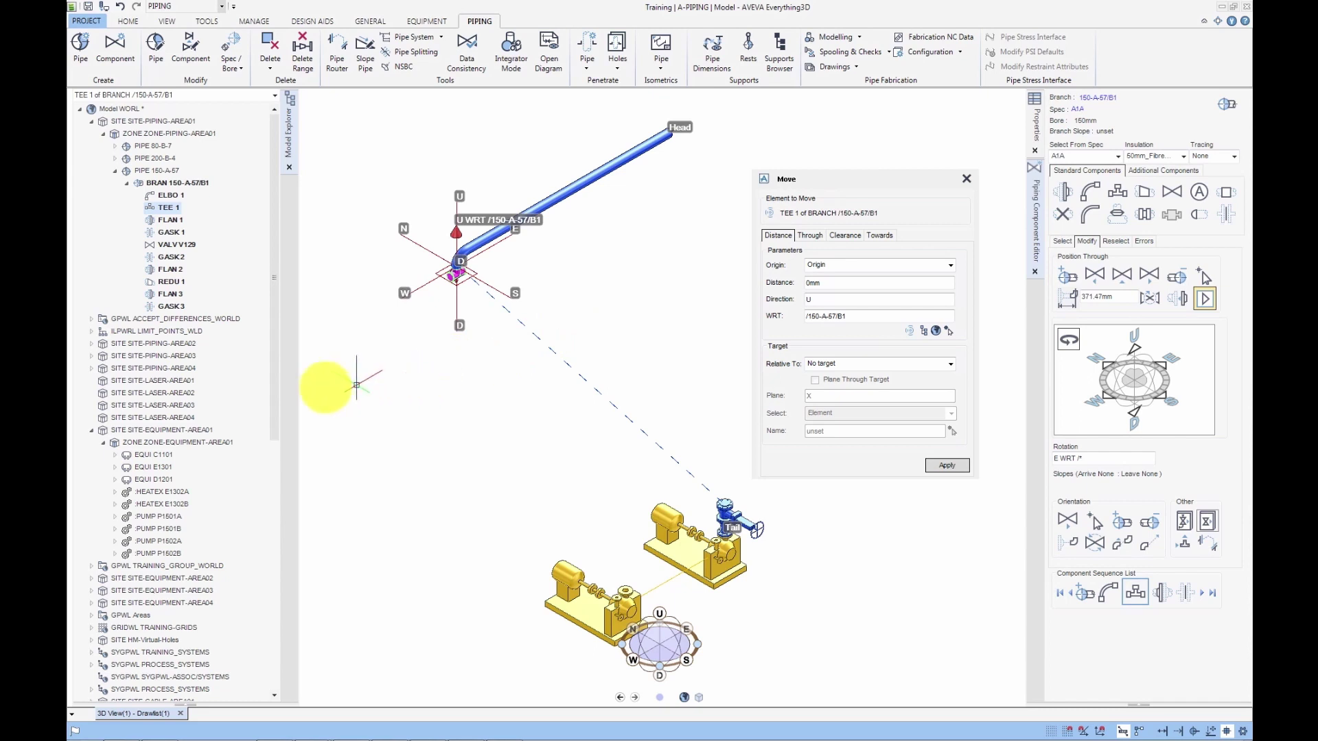
pyautogui.moveTo(274, 404); pyautogui.dragTo(270, 622)
# Expand SITE-STRUCTURAL-AREA01 > PIPERACK > ROW_J and add GENSEC 2 to the 3D view.
pyautogui.click(177, 589)
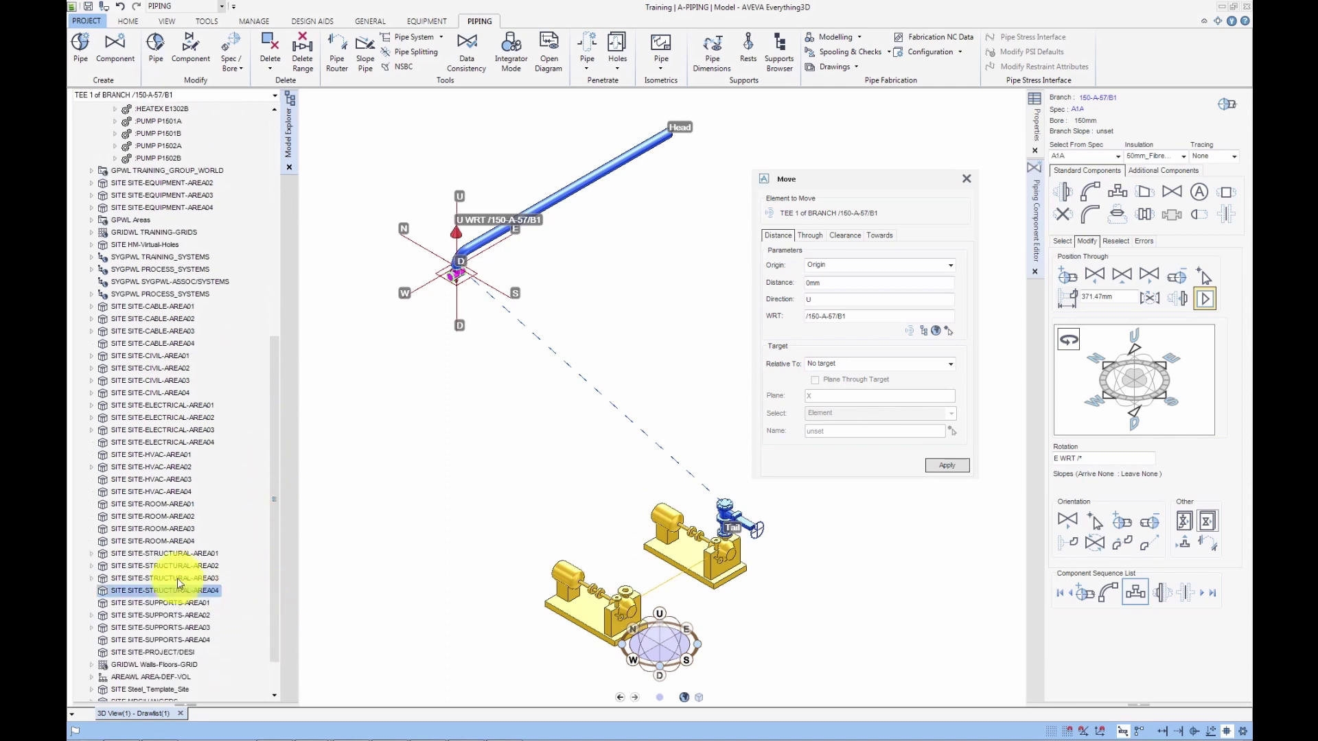
pyautogui.click(91, 553)
pyautogui.click(102, 567)
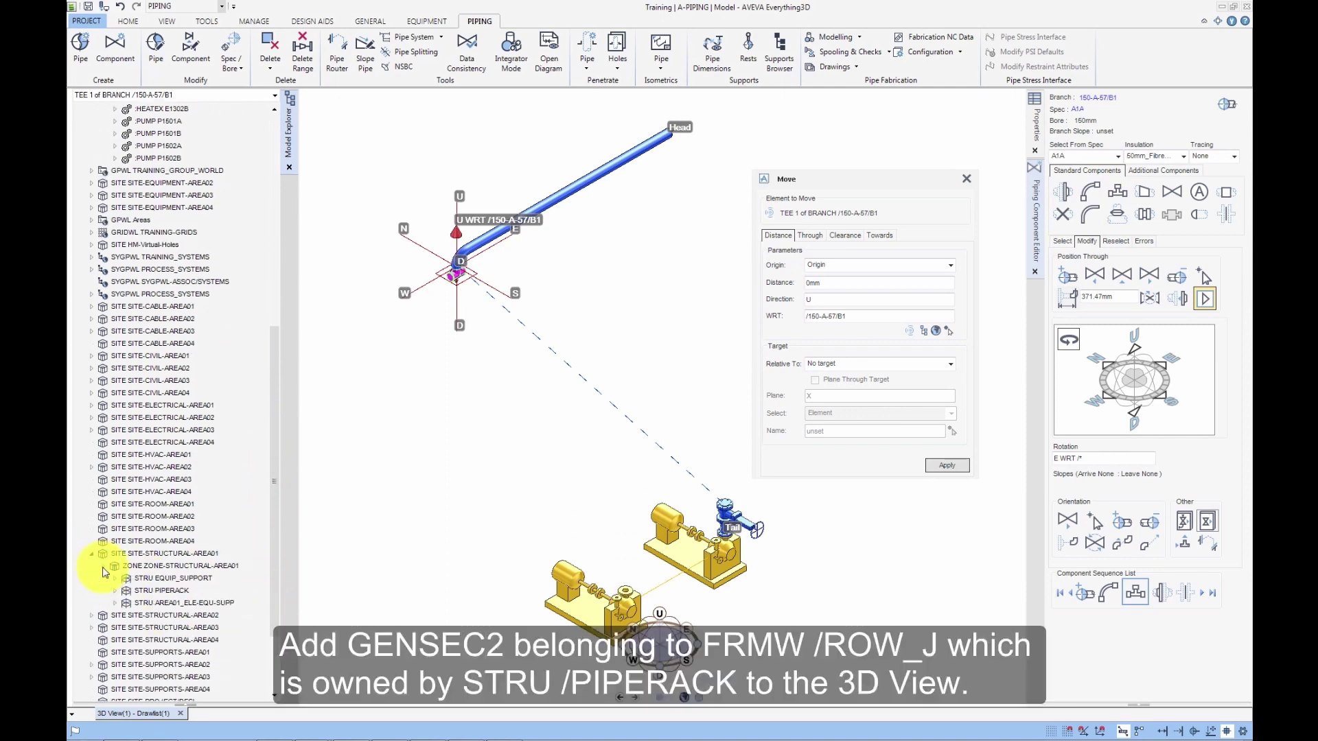
pyautogui.click(115, 591)
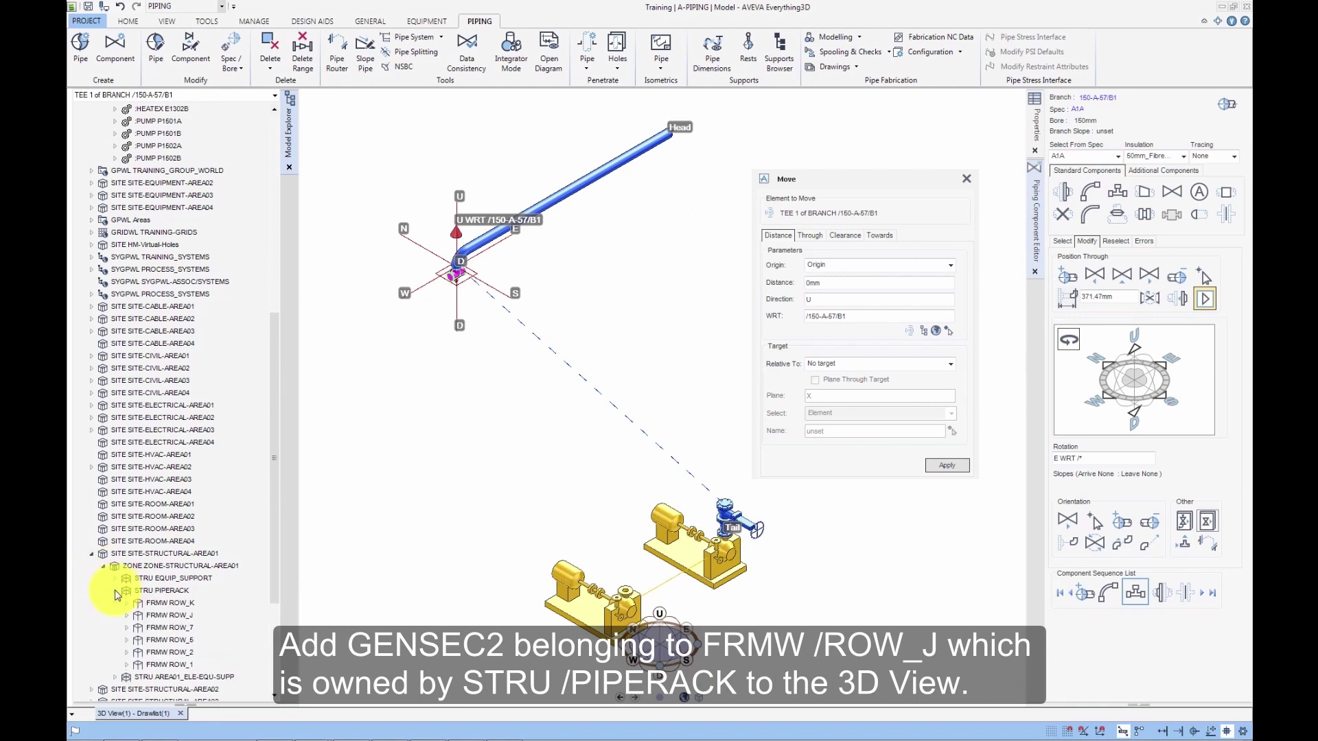
pyautogui.click(127, 616)
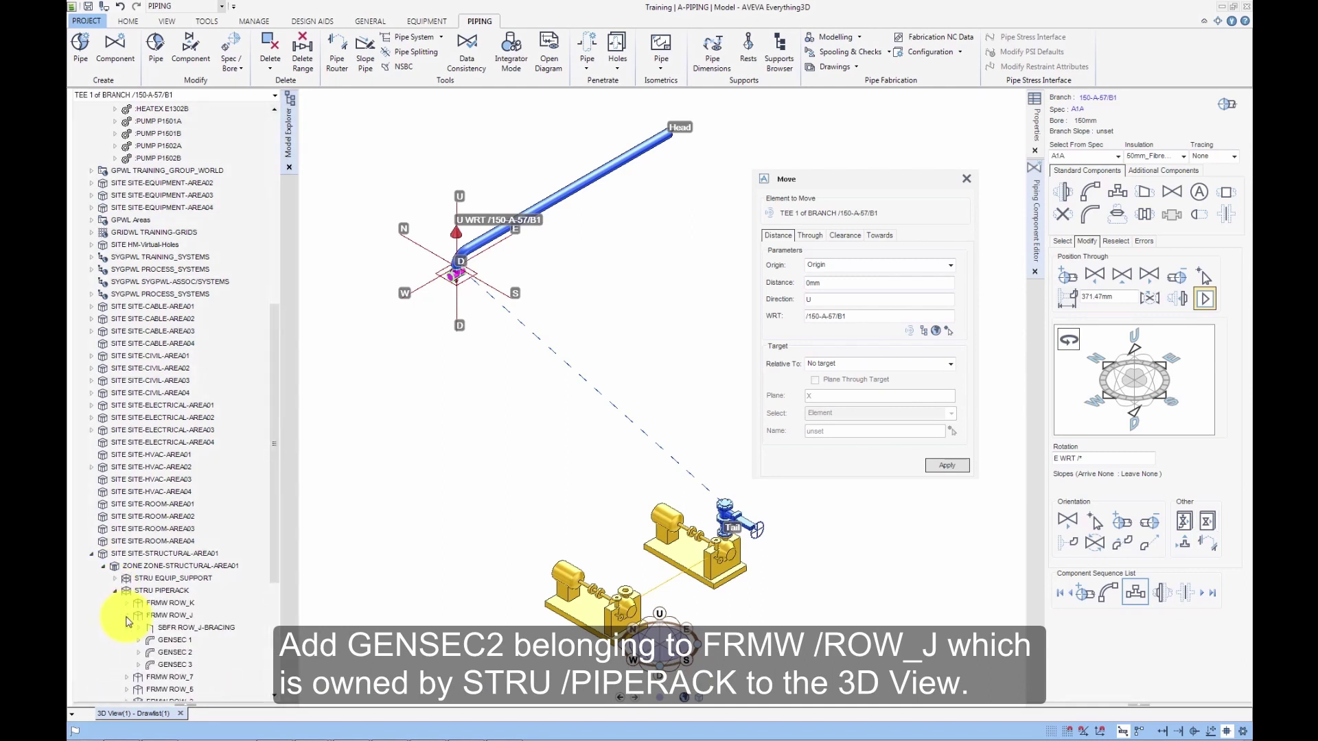
pyautogui.moveTo(173, 652); pyautogui.dragTo(432, 498)
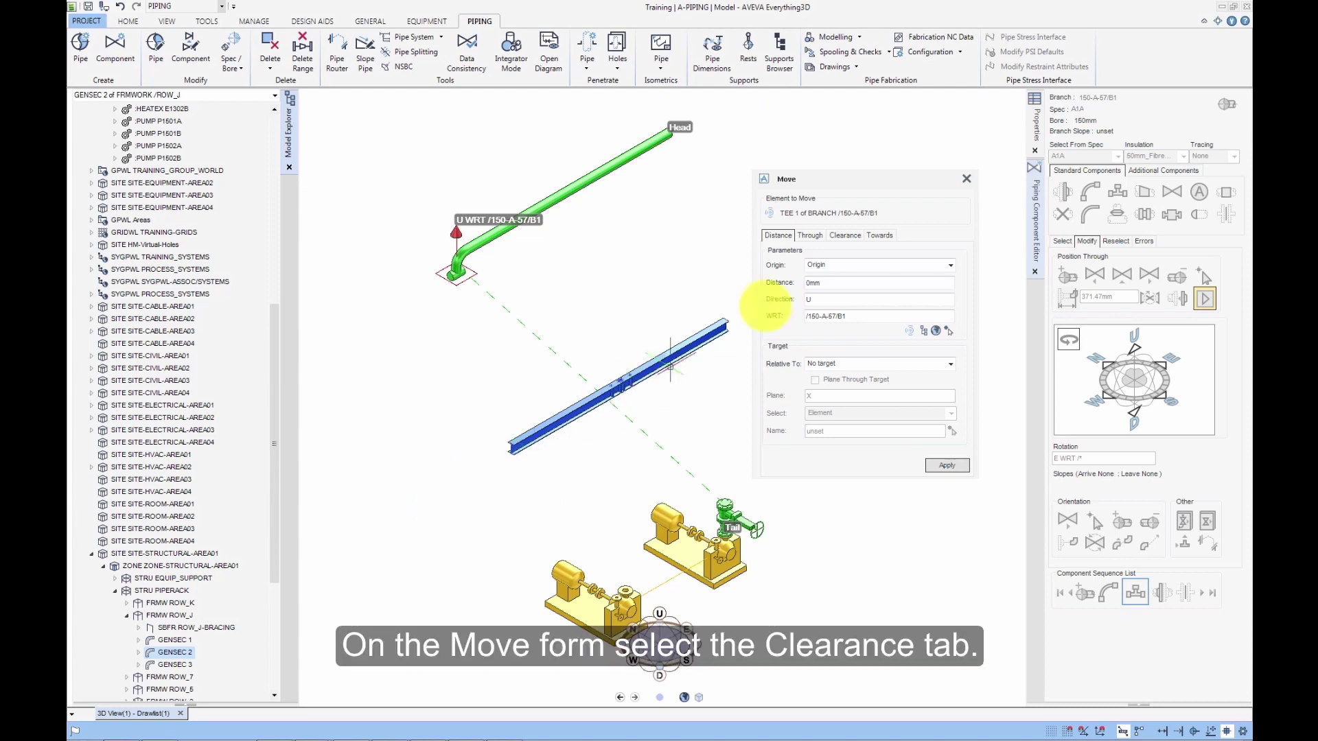
# Set TEE 1's clearance move to 0mm in direction D onto a target plane through Z.
pyautogui.click(845, 234)
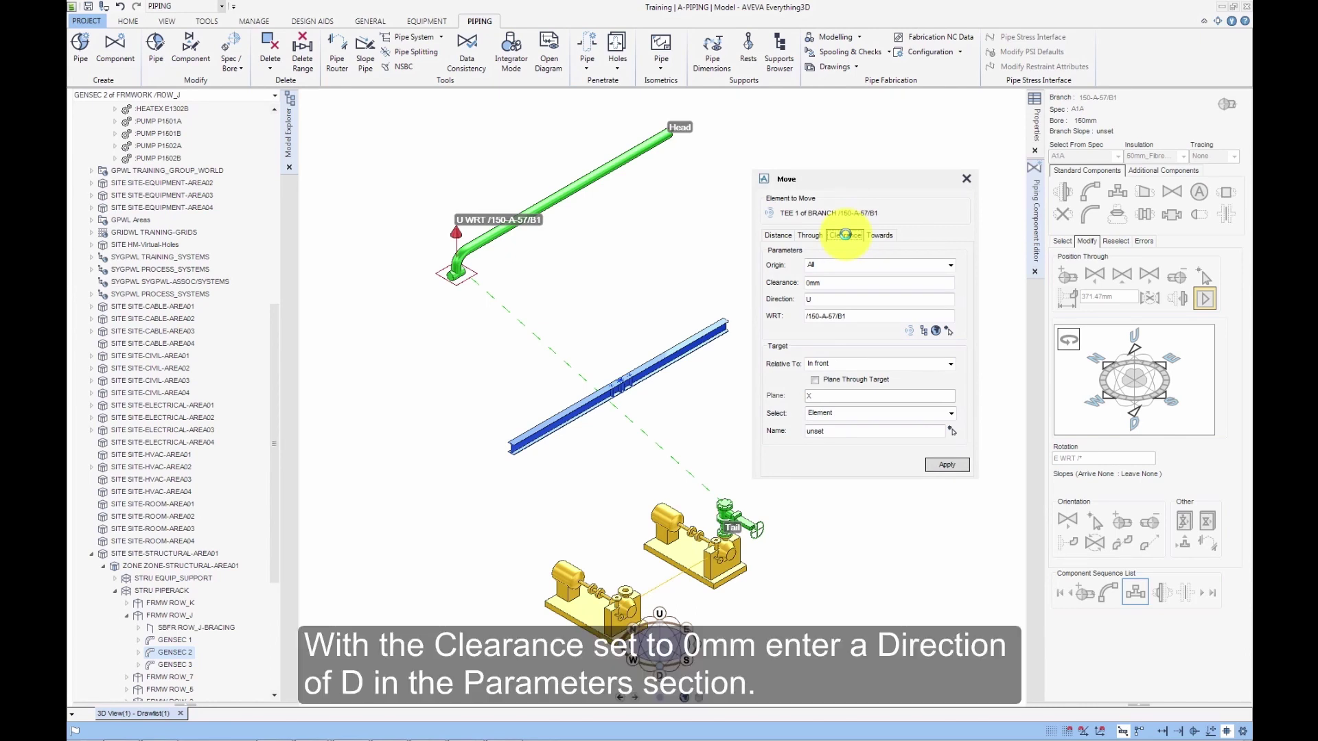
pyautogui.click(818, 302)
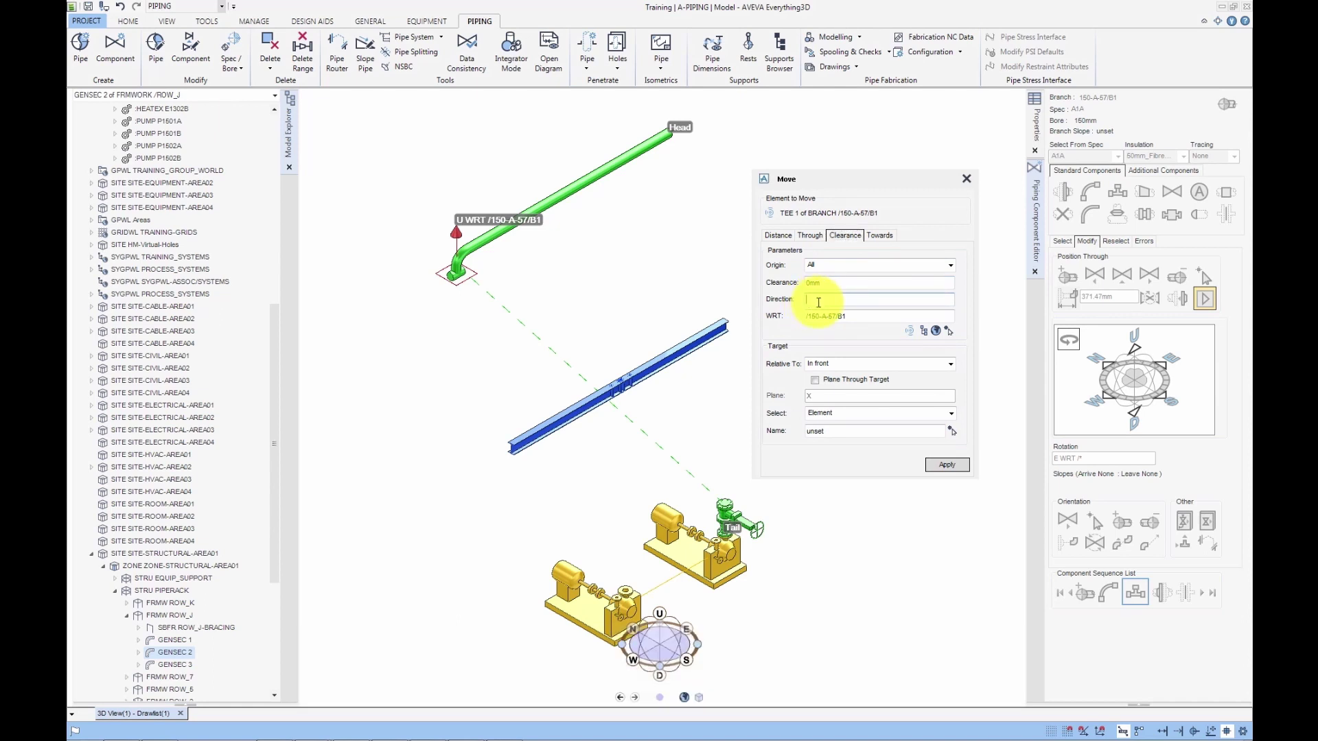
pyautogui.write('D')
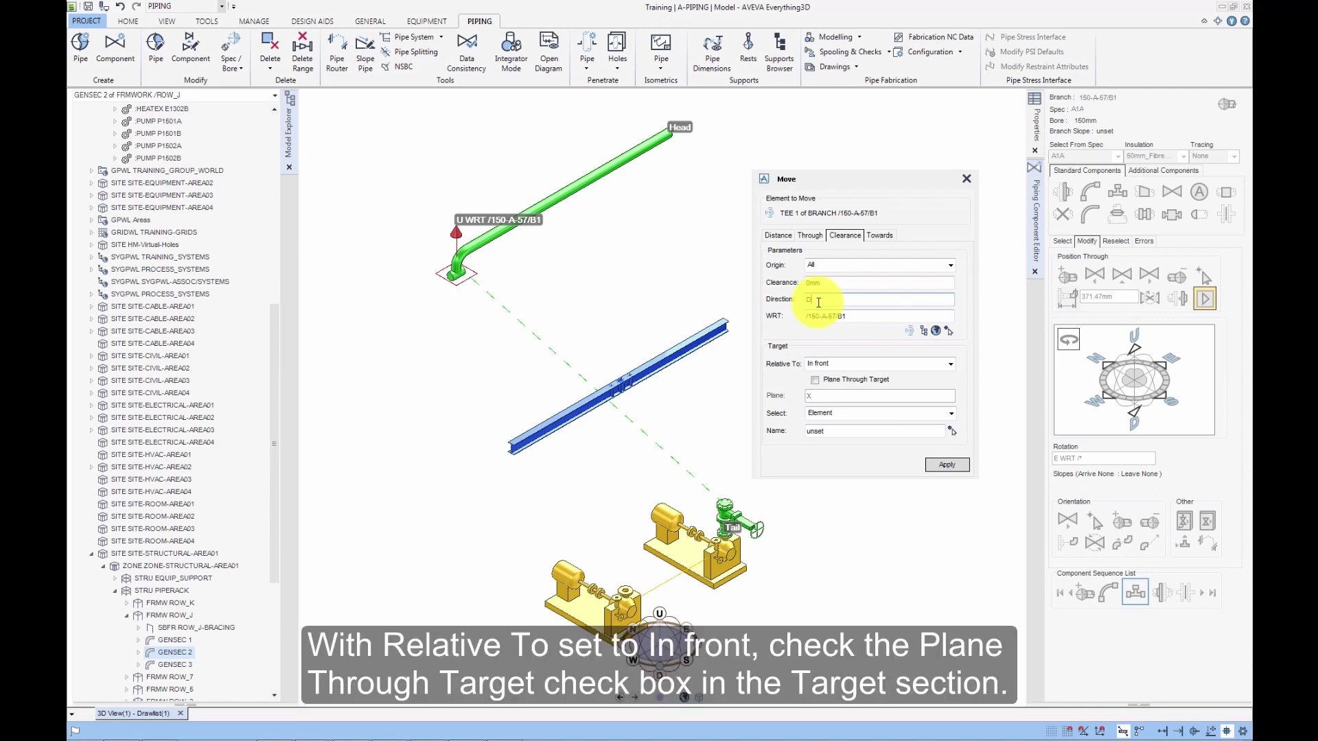
pyautogui.click(815, 380)
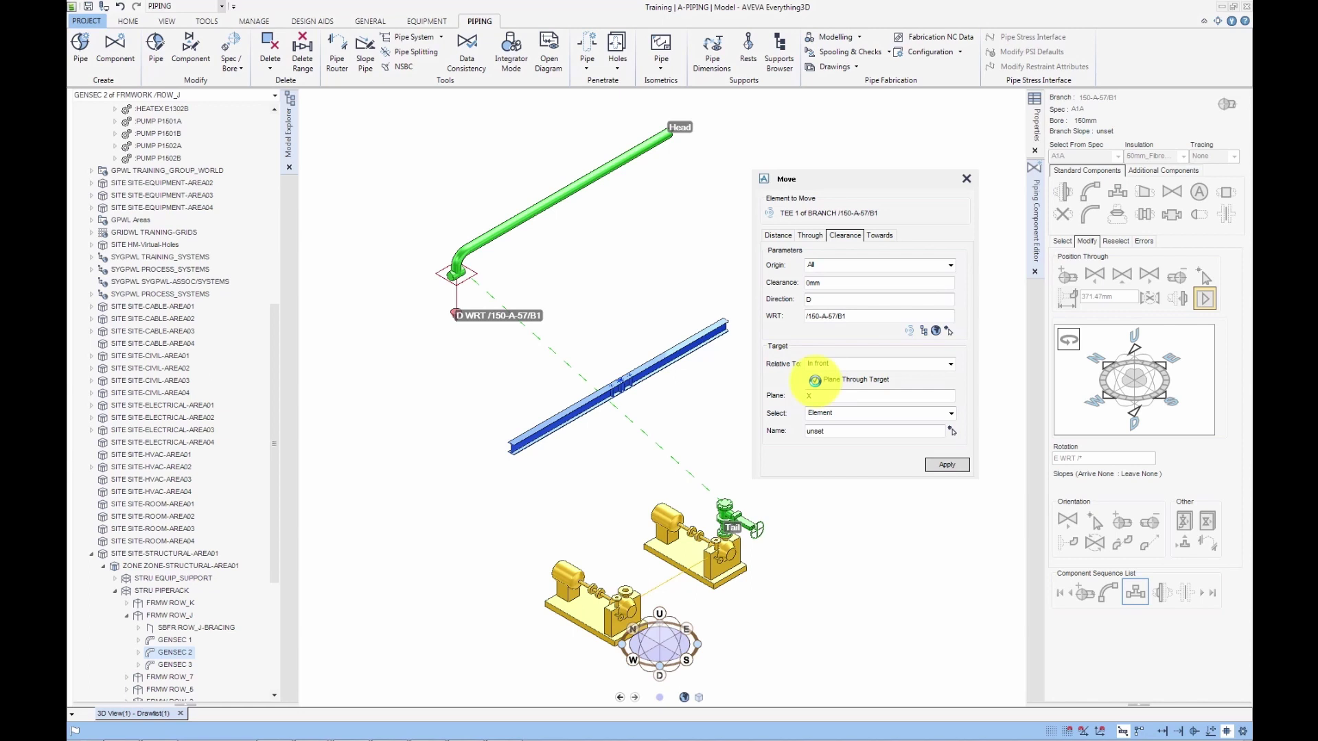
pyautogui.click(807, 397)
pyautogui.write('z')
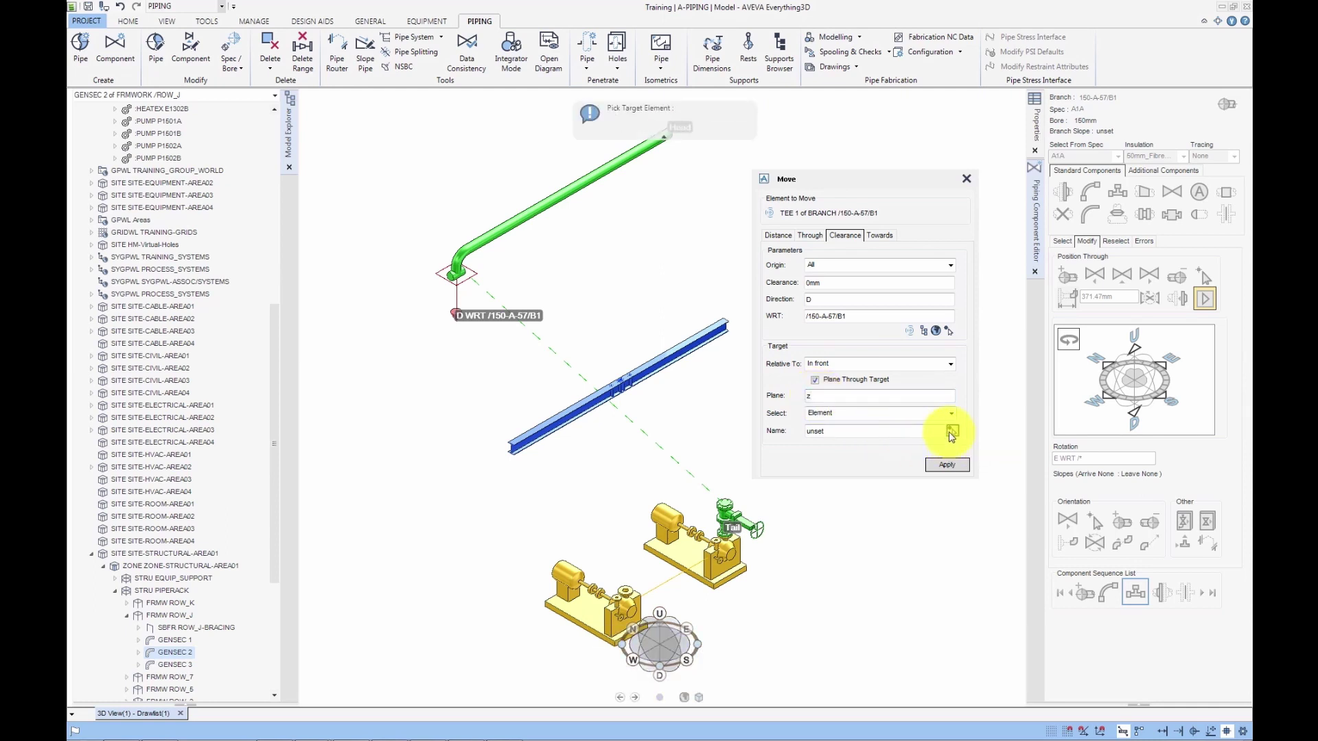
# Target beam GENSEC 2 of ROW_J and apply the move to drop TEE 1 onto it.
pyautogui.click(952, 433)
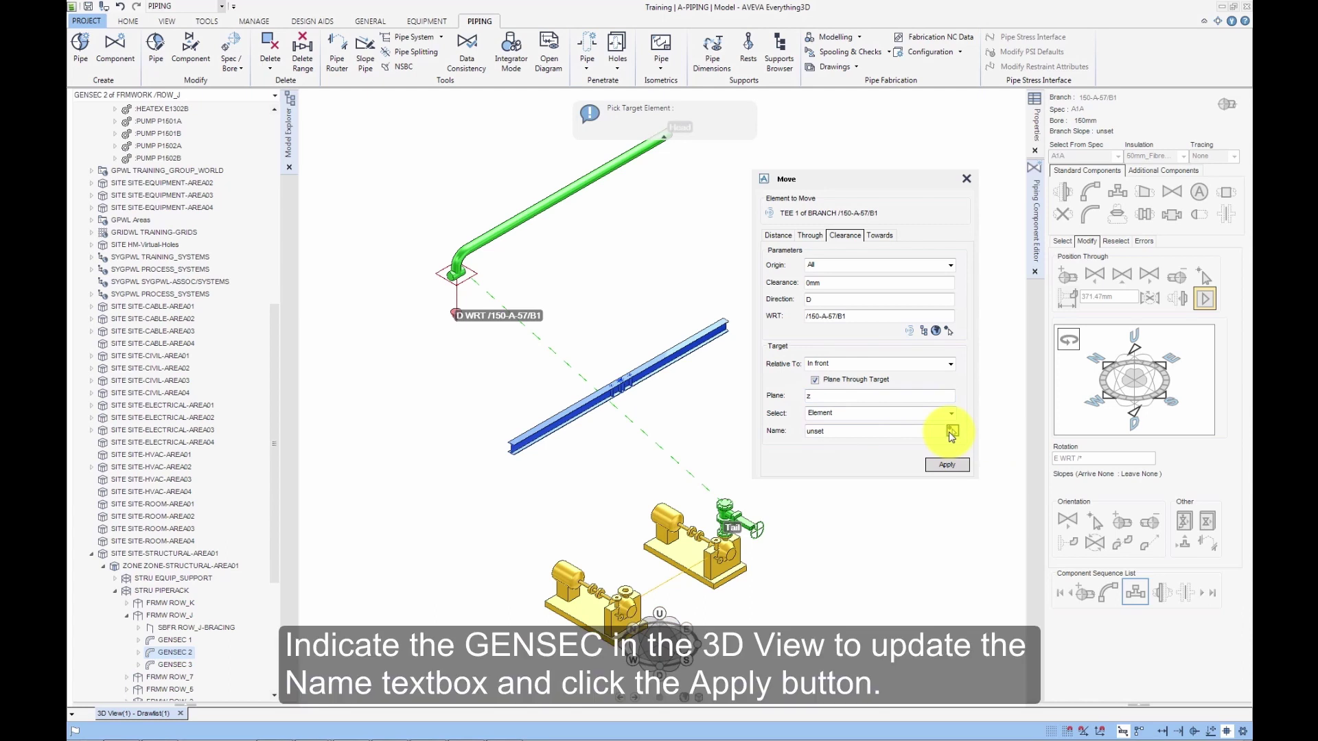
pyautogui.click(566, 427)
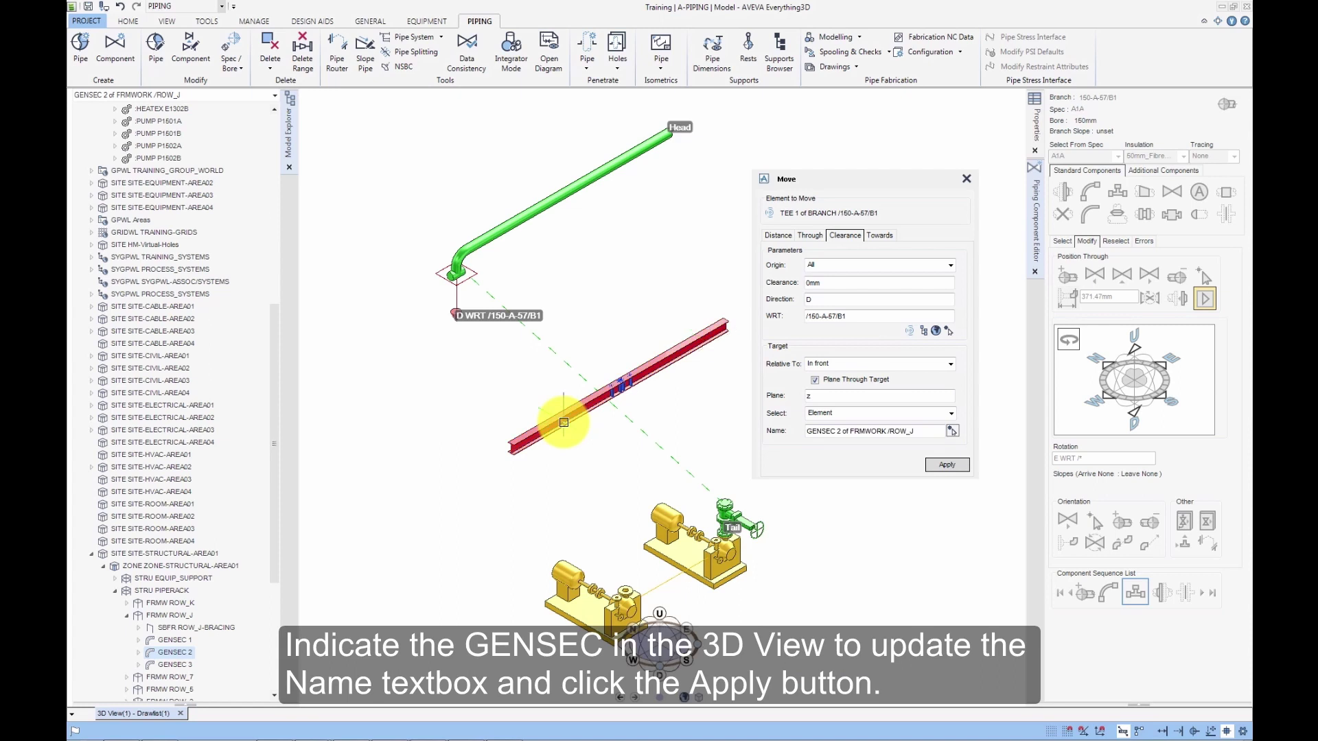
pyautogui.click(954, 470)
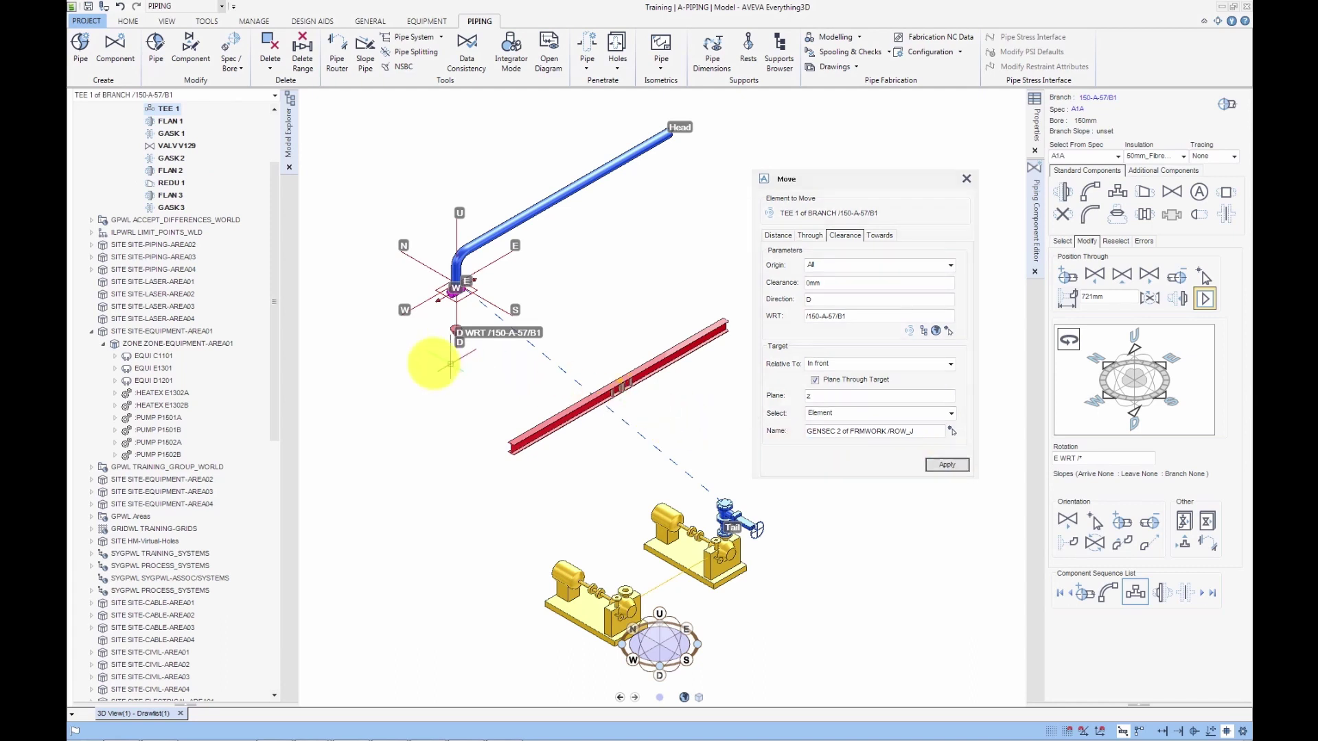
pyautogui.rightClick(433, 390)
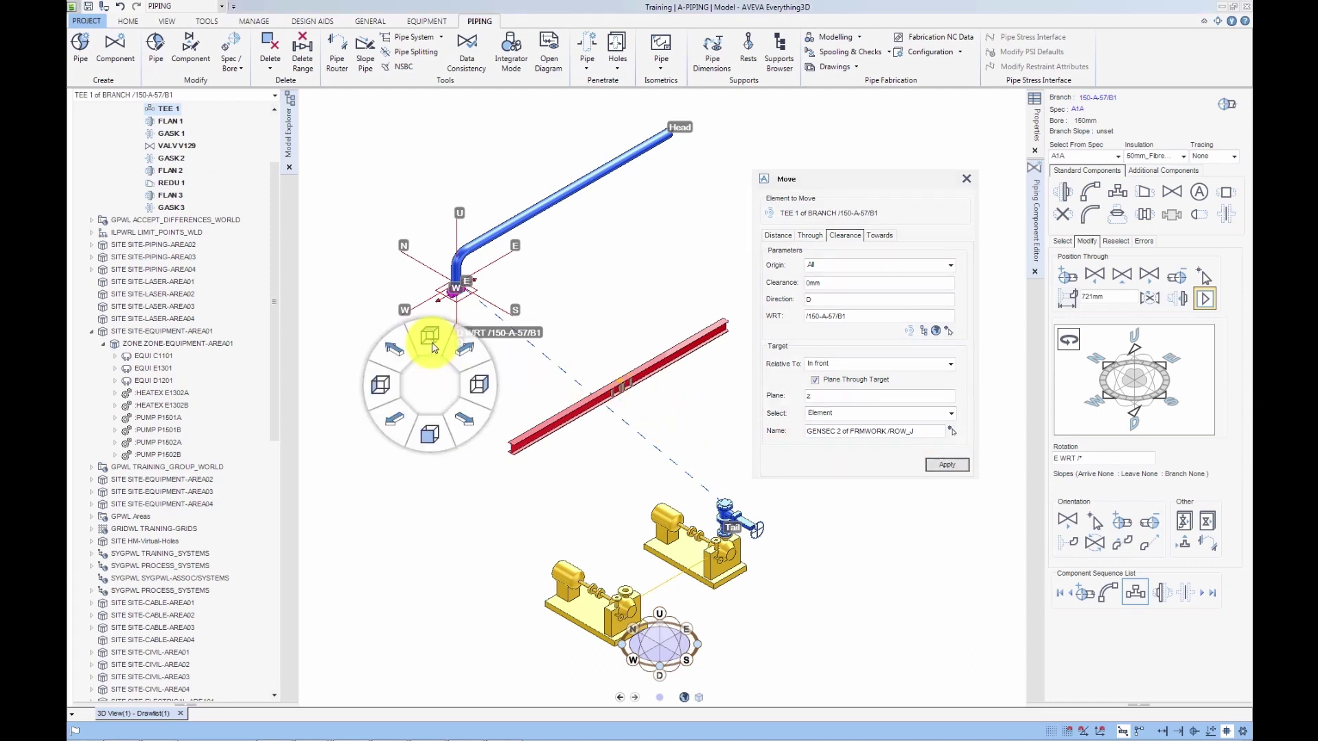
pyautogui.click(430, 427)
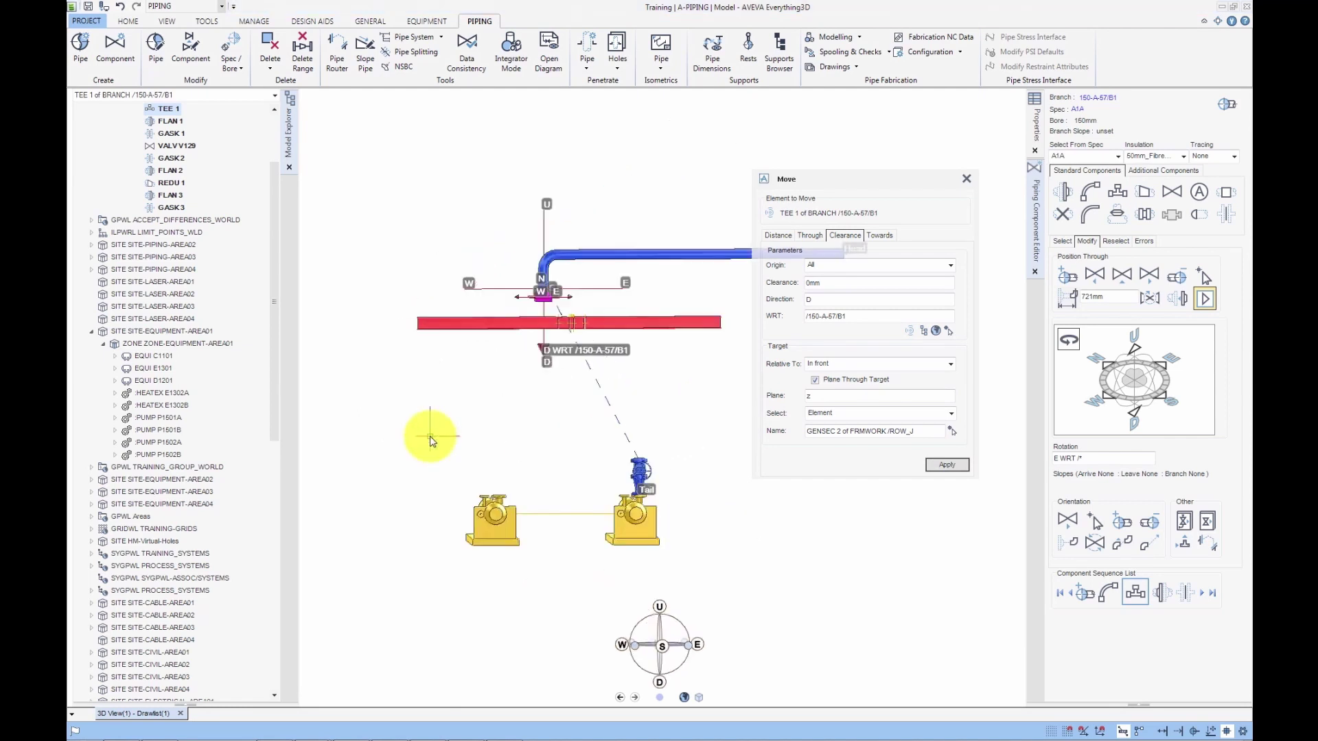
pyautogui.scroll(3, 565, 319)
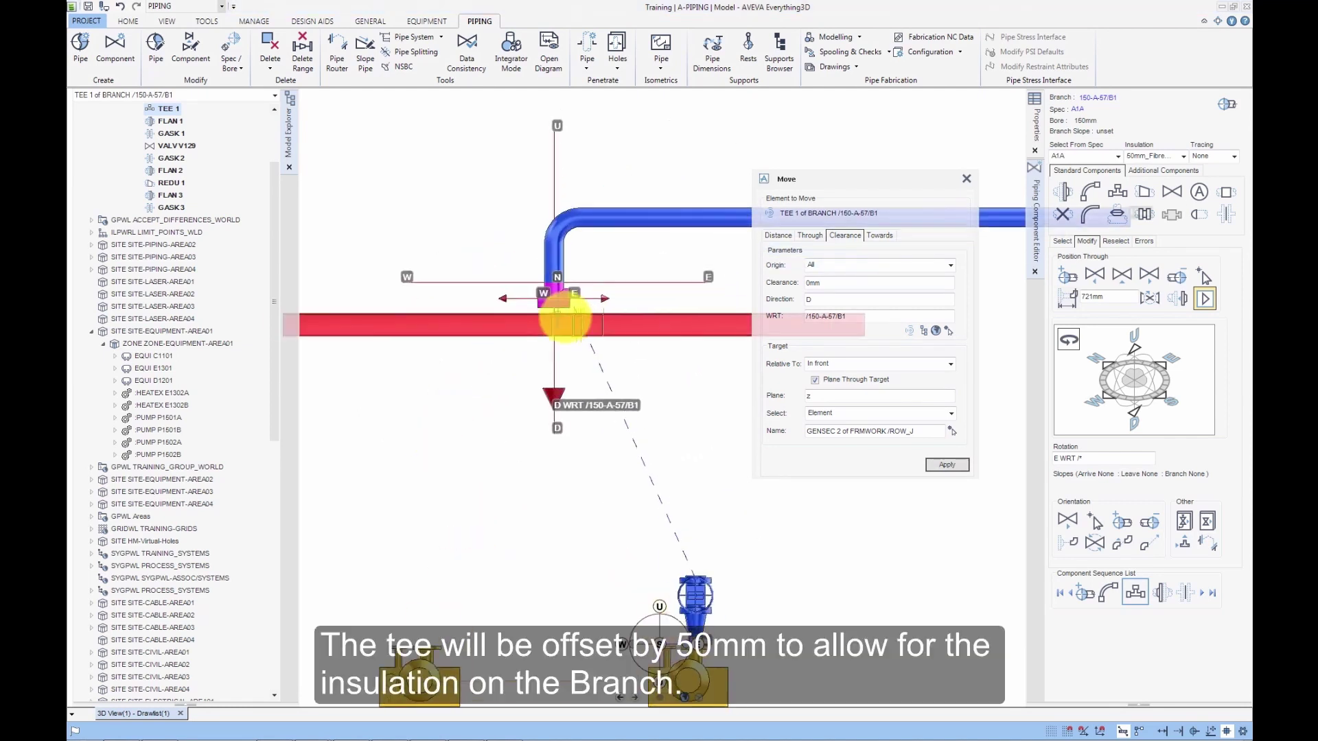
pyautogui.scroll(1, 565, 319)
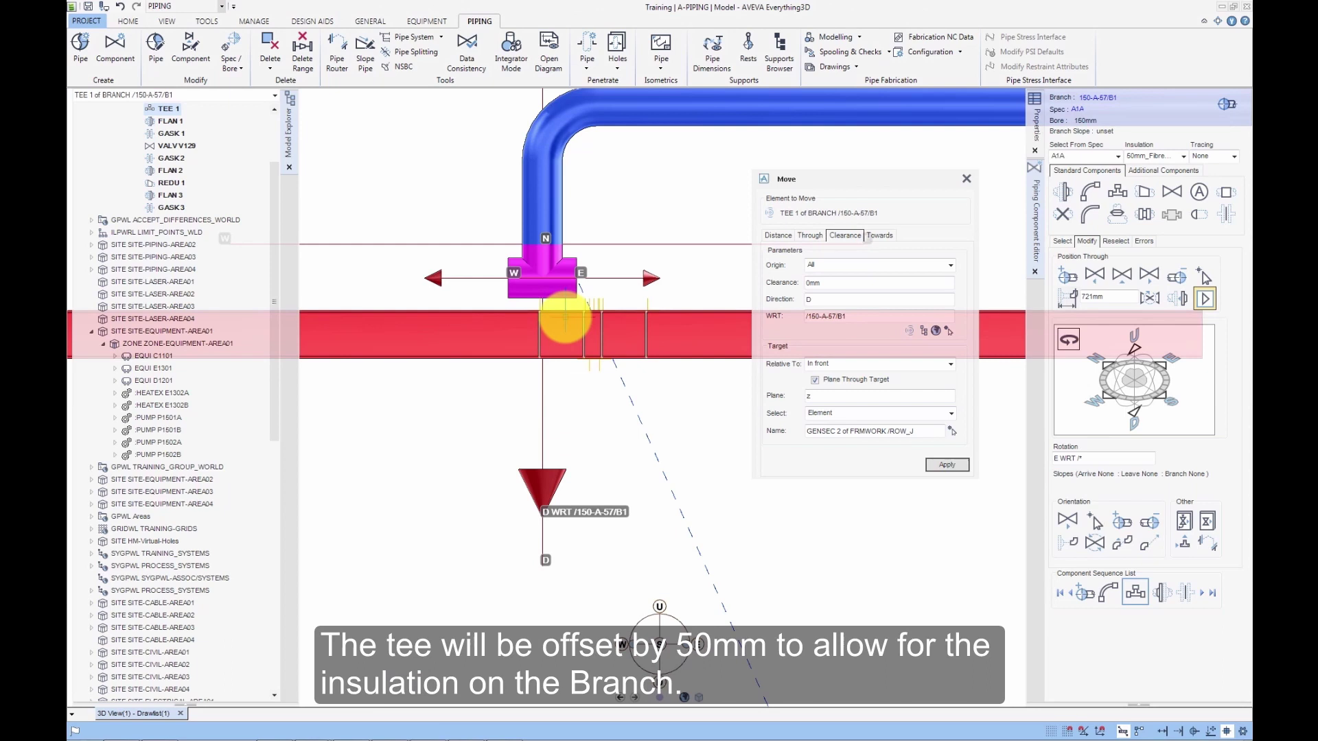
pyautogui.scroll(-4, 565, 319)
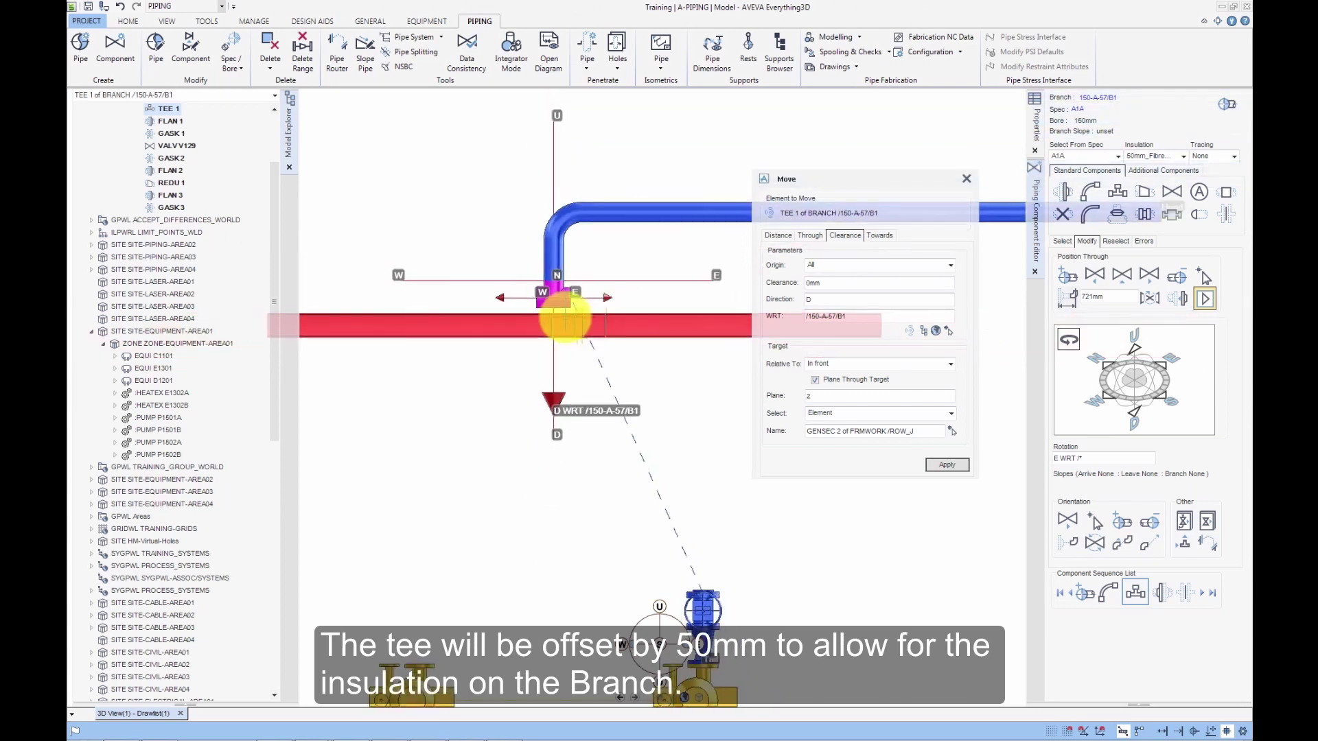
pyautogui.rightClick(503, 392)
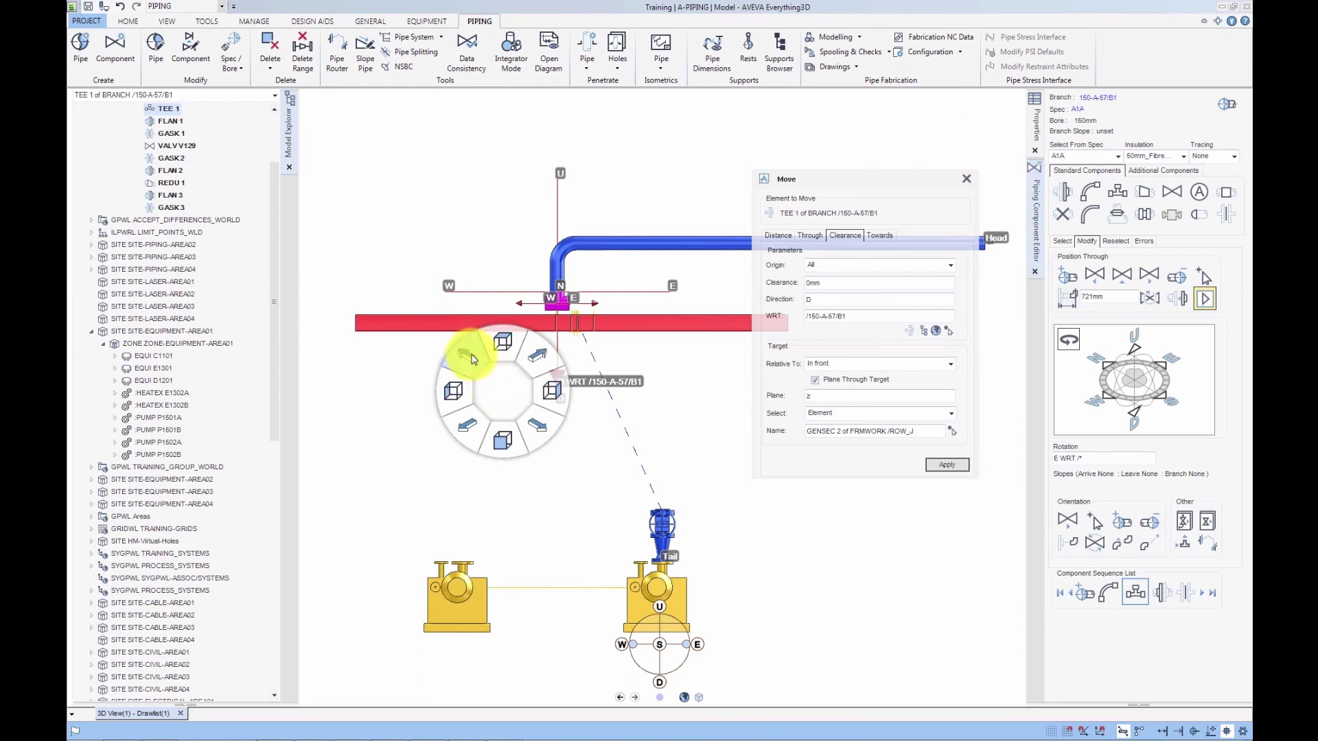
pyautogui.click(472, 359)
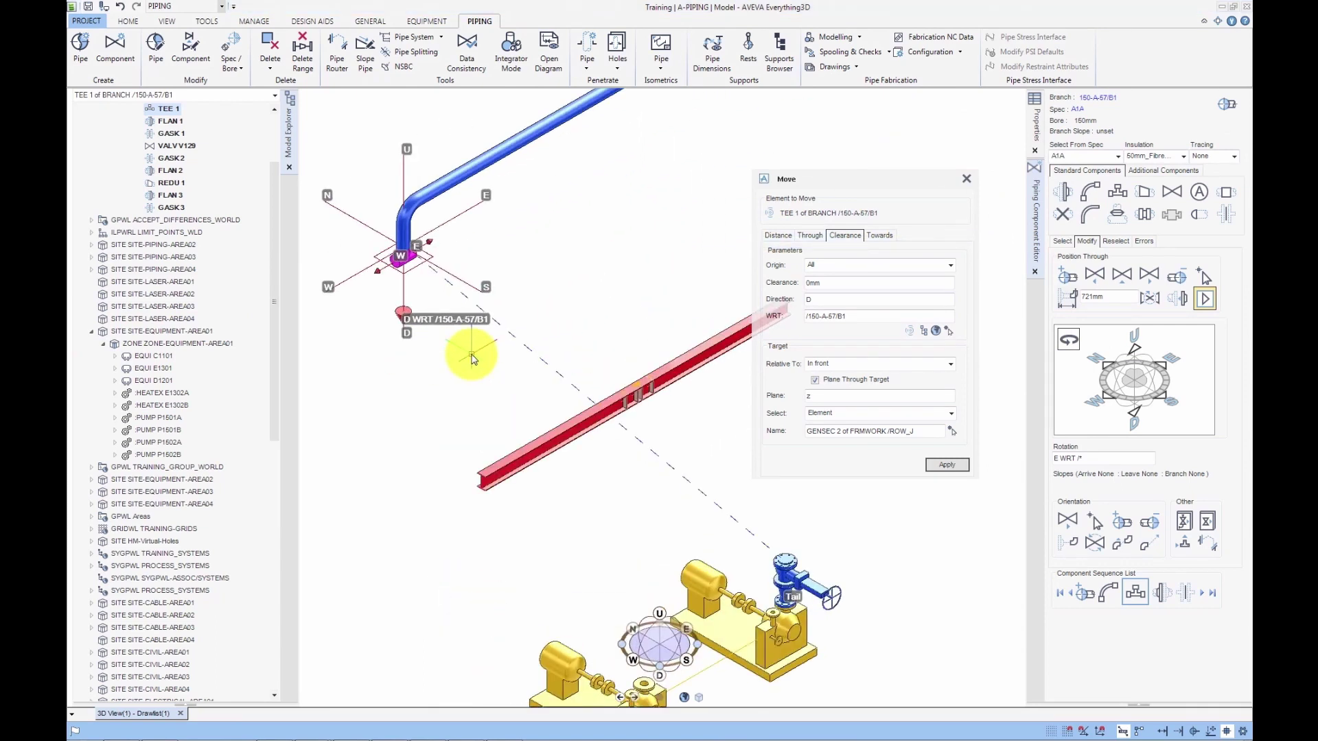
pyautogui.rightClick(472, 358)
pyautogui.click(447, 327)
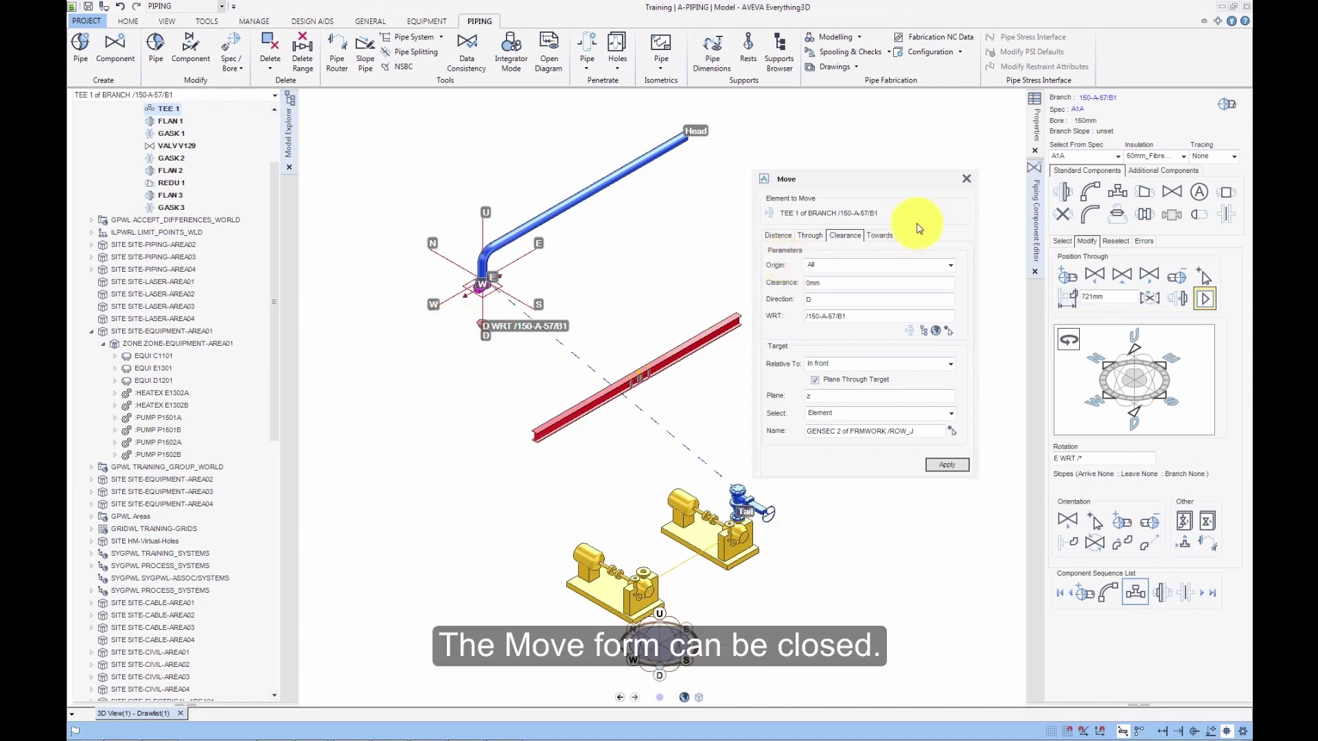
# Close the Move form and connect an EL90 elbow, ELBO 2, after TEE 1.
pyautogui.click(966, 179)
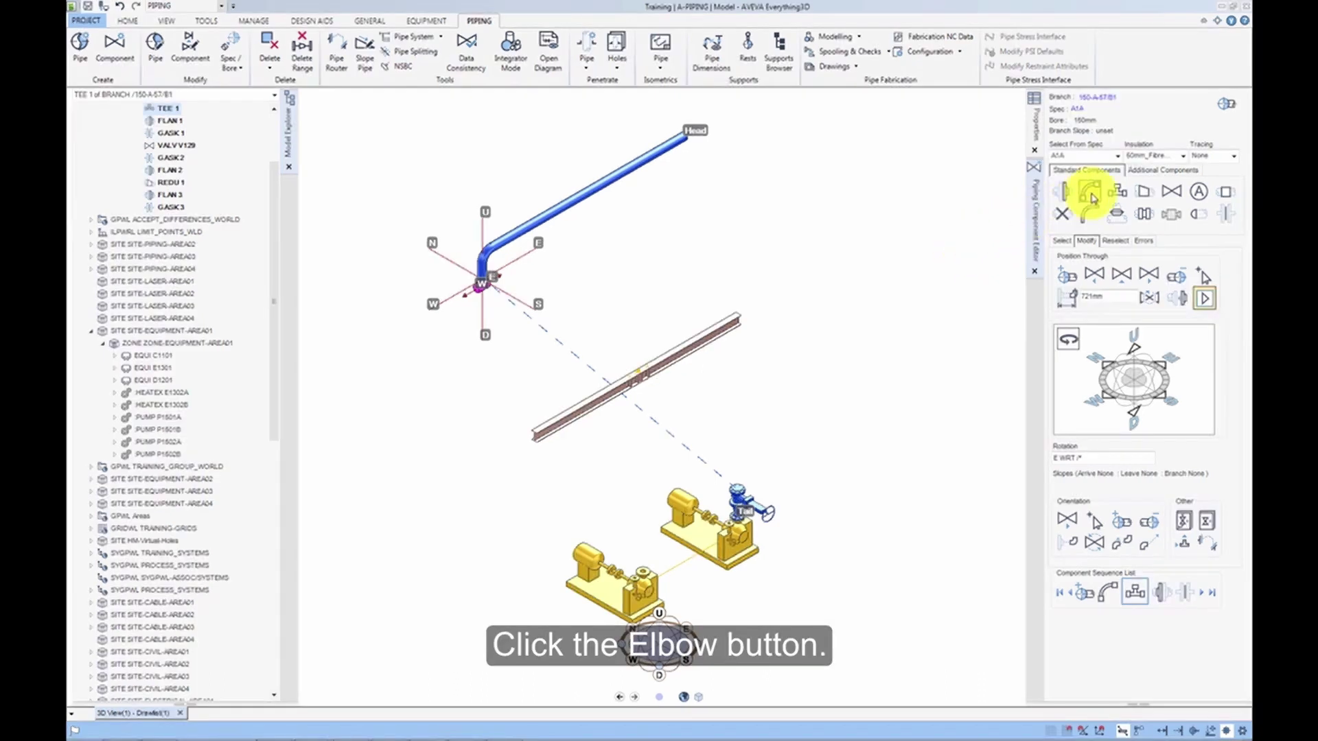
pyautogui.click(1091, 194)
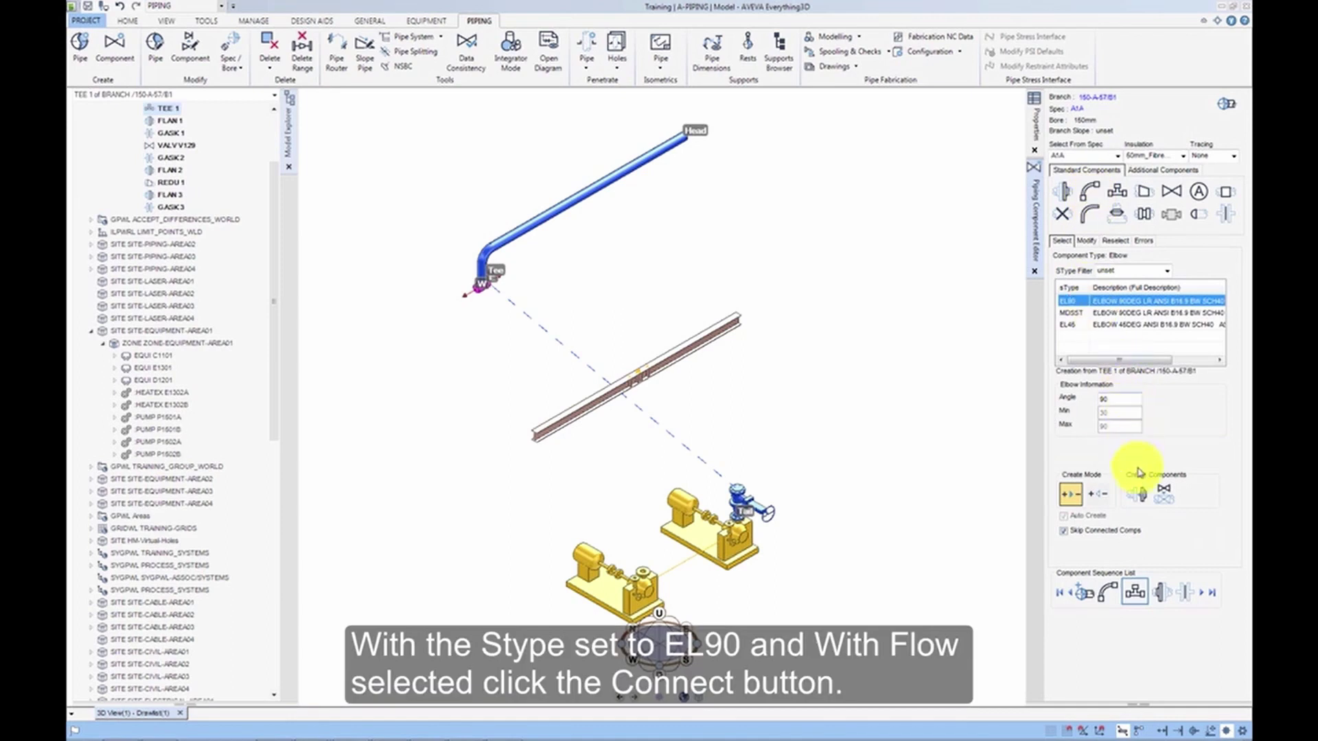
pyautogui.click(1136, 496)
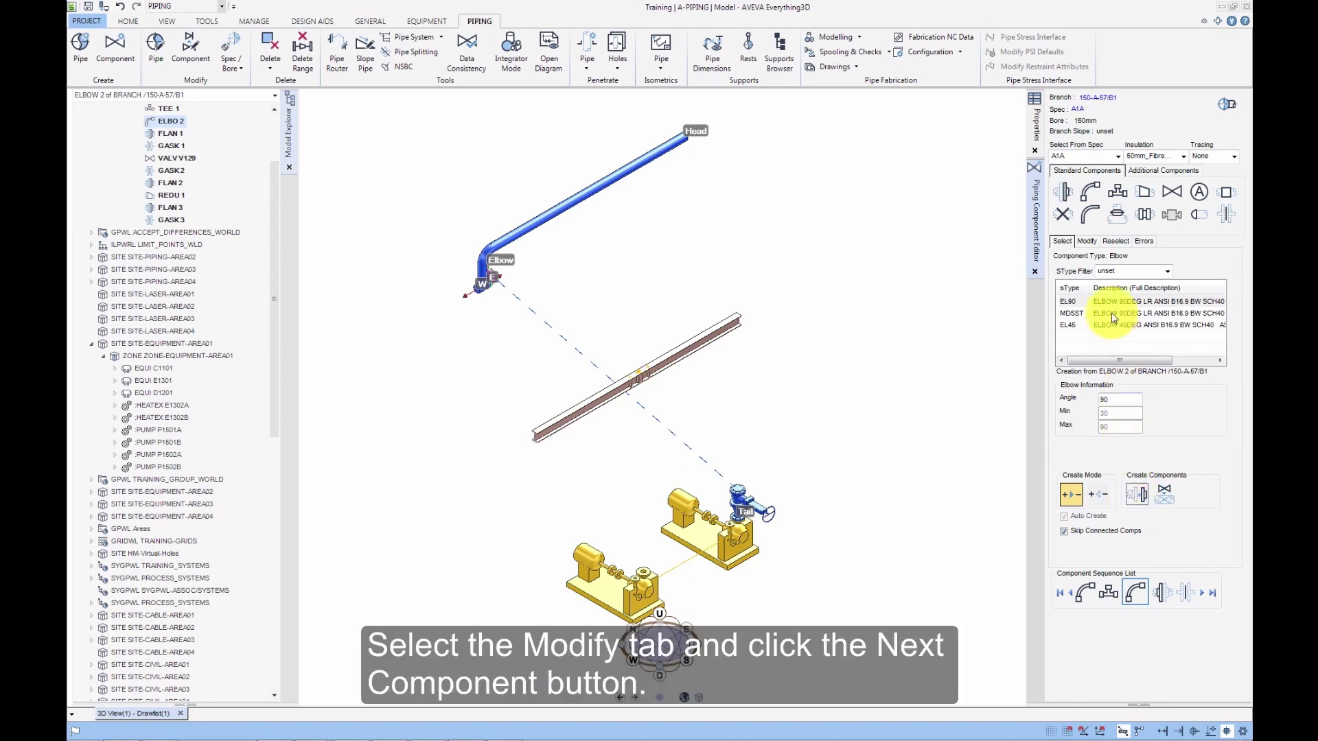
# Position ELBO 2 through the next component and turn its outlet to point south.
pyautogui.click(1085, 240)
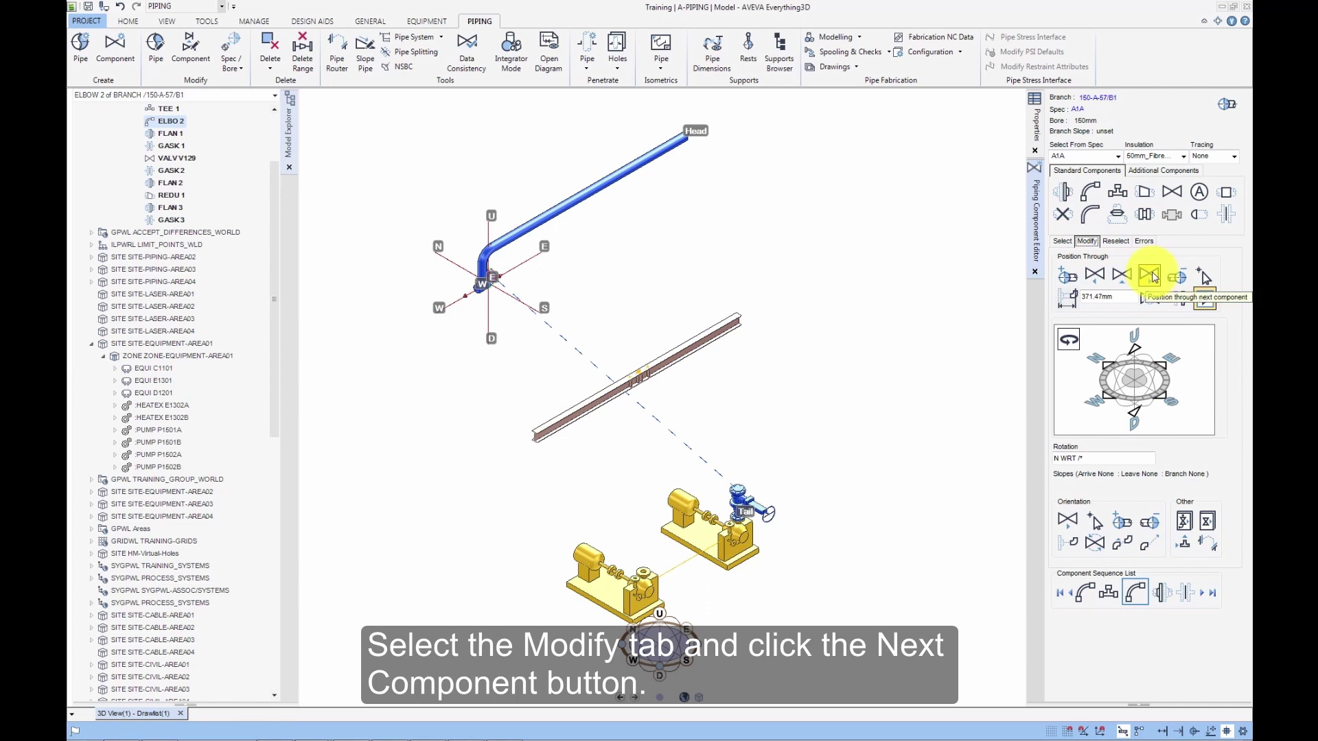
pyautogui.click(1152, 275)
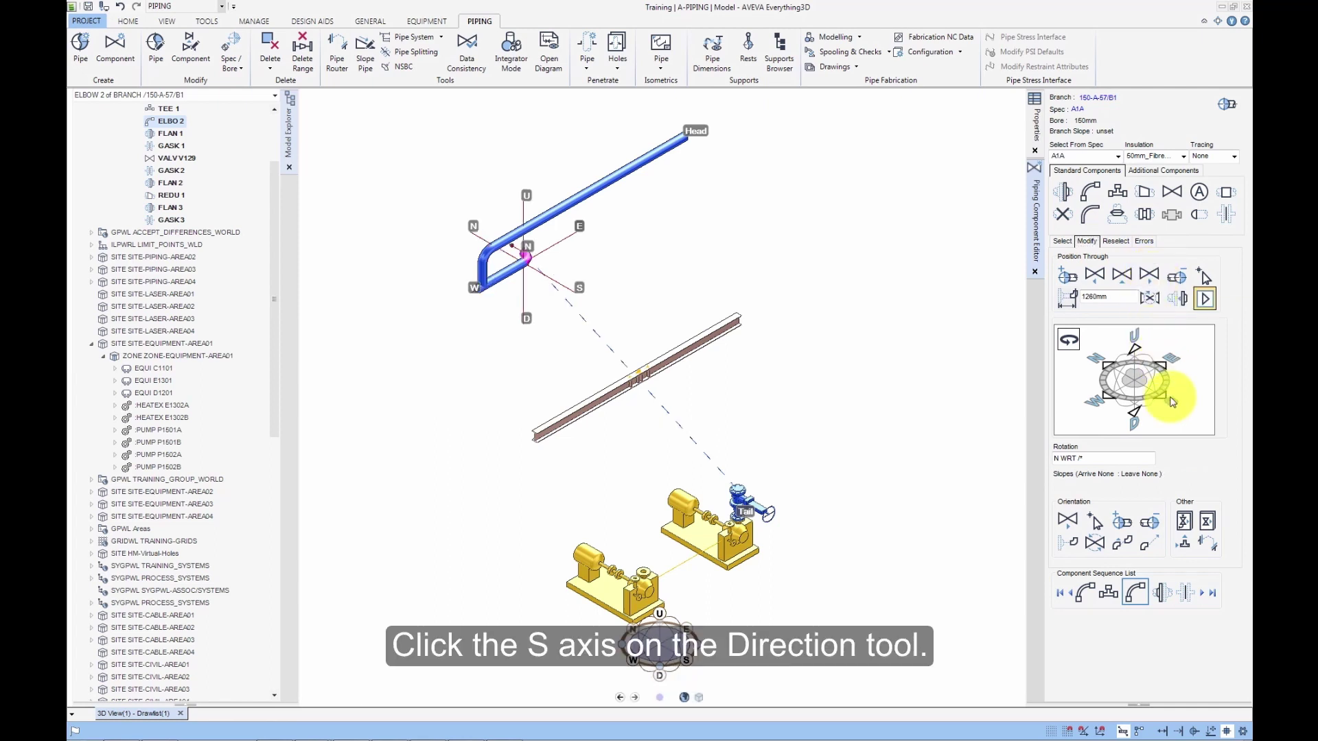
pyautogui.click(1165, 400)
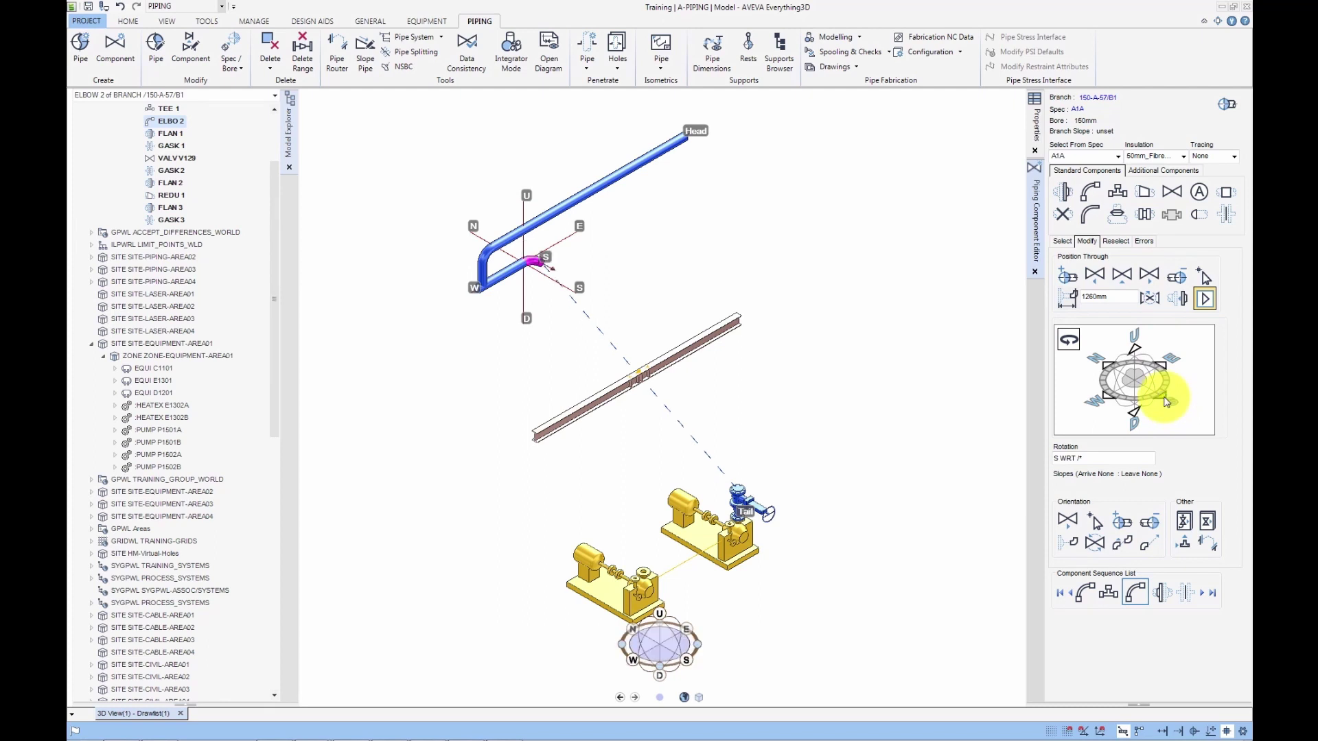
# Copy the elbow as ELBO 3 and position it through the next component at the rack beam.
pyautogui.click(1155, 302)
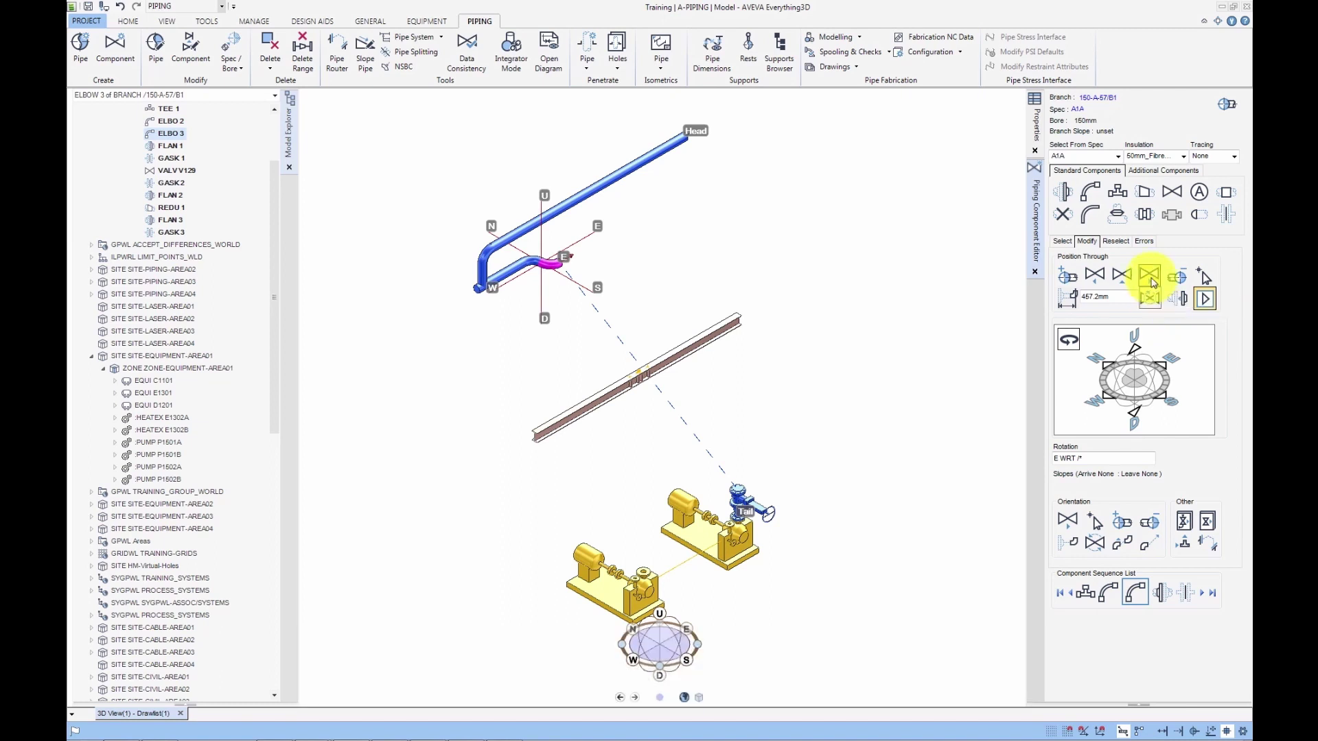
pyautogui.click(1151, 280)
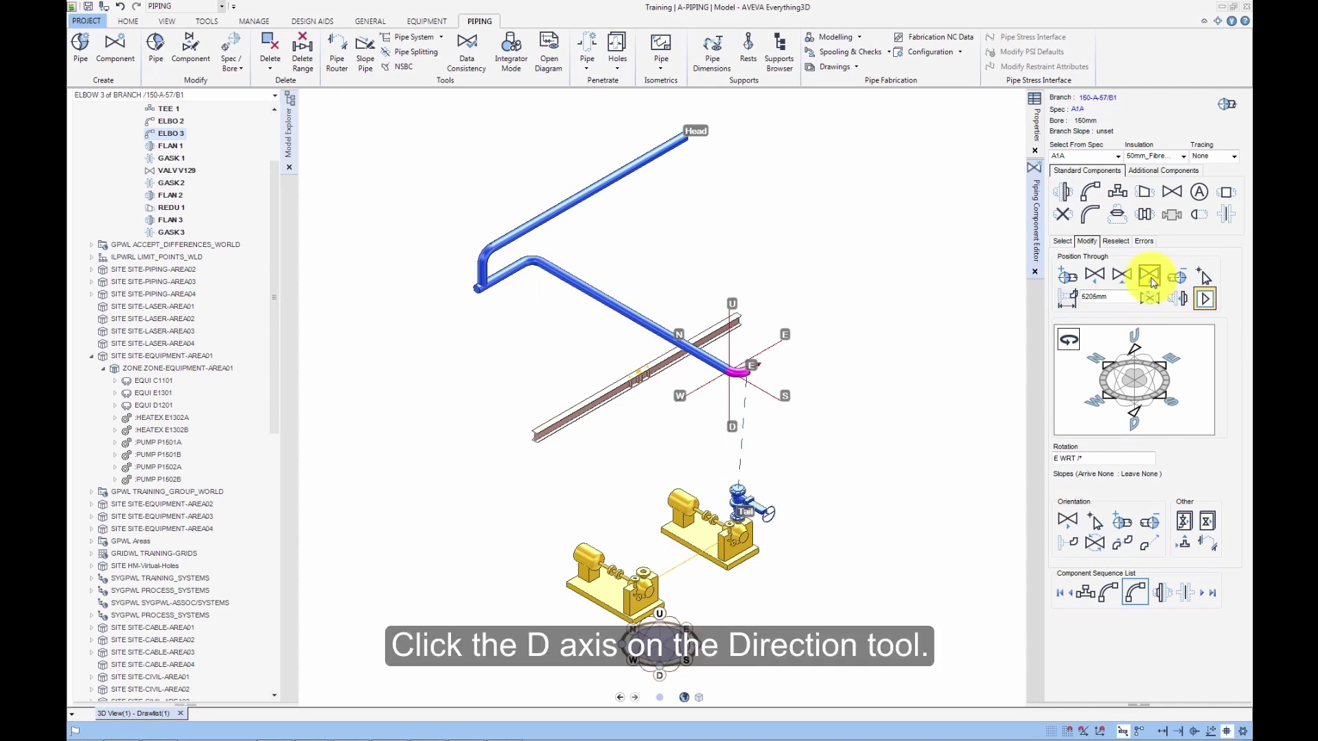